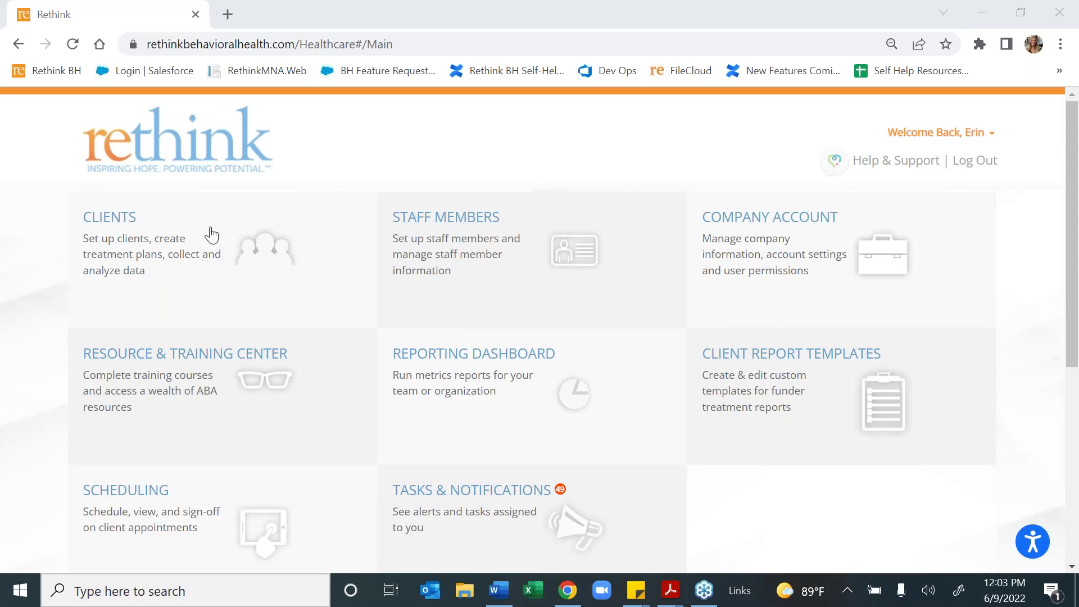
- Find the client by first name in the Clients list and open that client's profile
{"action": "left_click", "coordinate": [212, 274]}
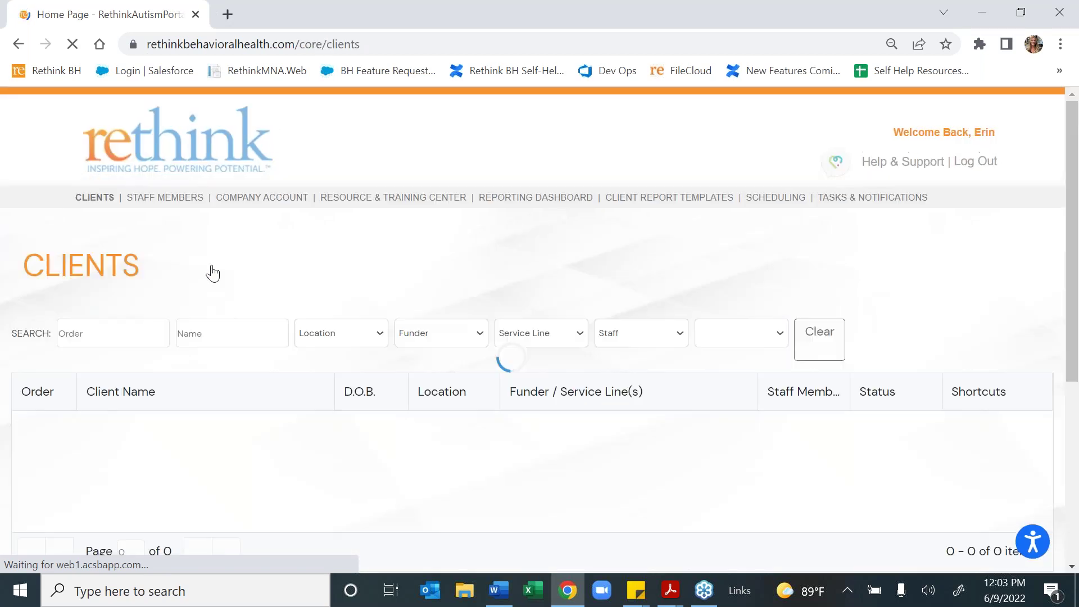
{"action": "type", "text": "henry"}
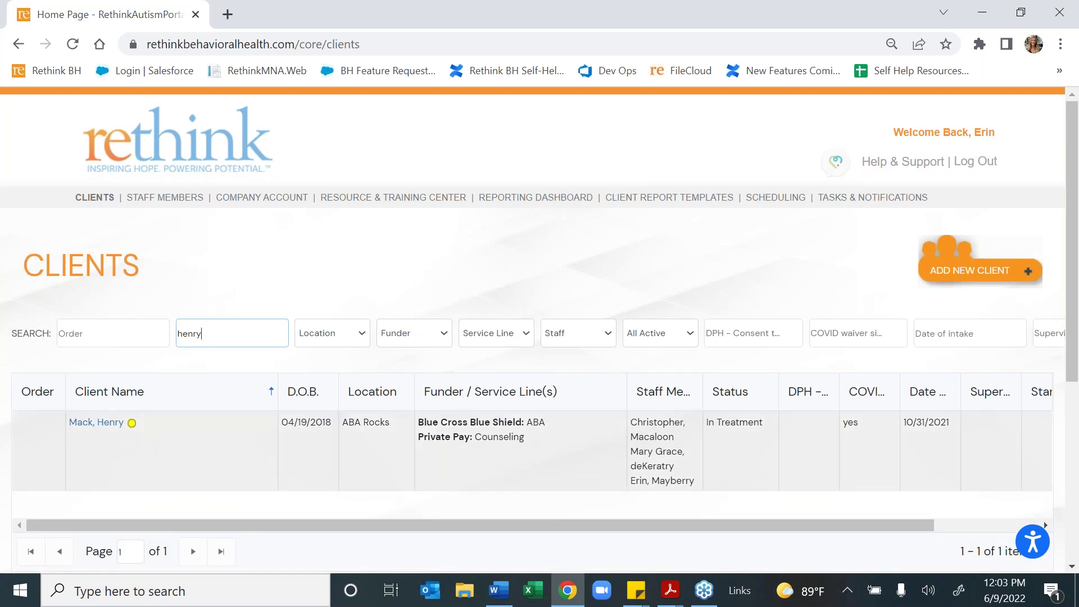
{"action": "left_click", "coordinate": [107, 433]}
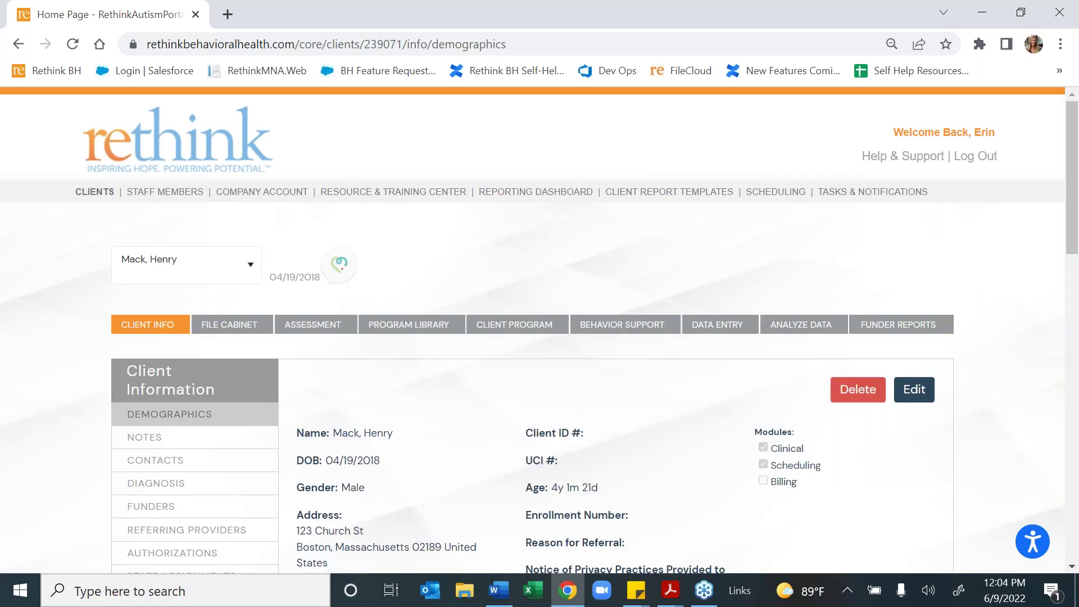
- Create a new Medical Necessity assessment for the client with the type Initial Service Authorization
{"action": "left_click", "coordinate": [310, 327]}
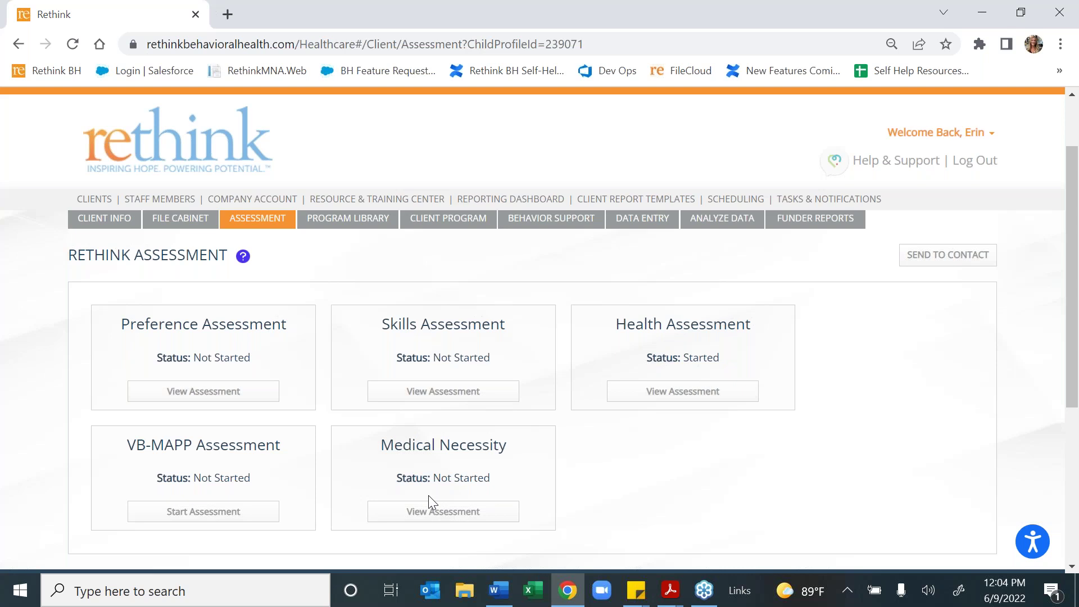
{"action": "left_click", "coordinate": [458, 516]}
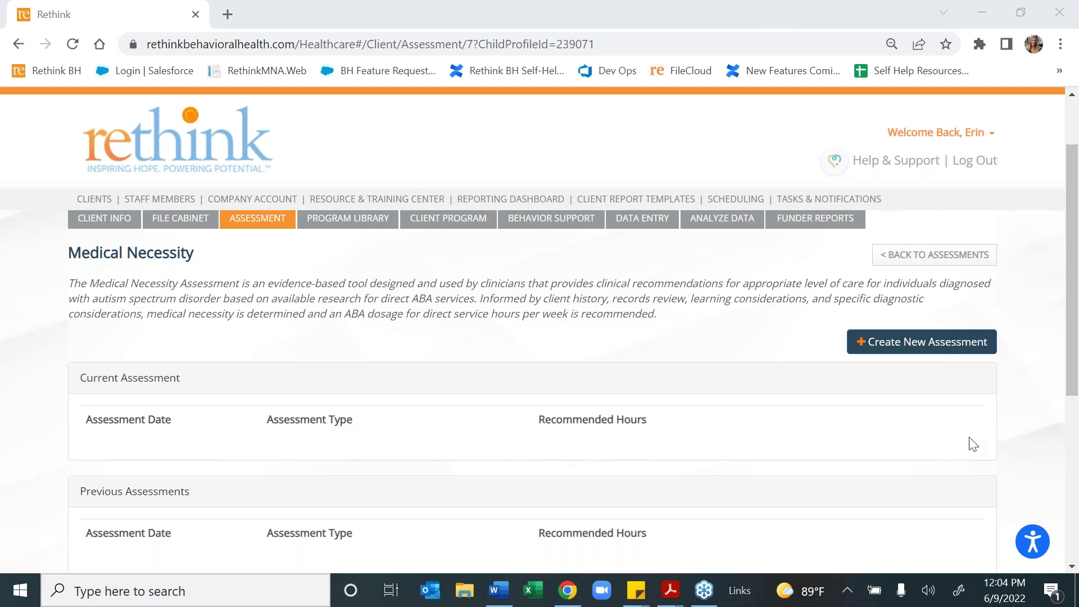
{"action": "left_click", "coordinate": [952, 352]}
{"action": "left_click", "coordinate": [950, 352]}
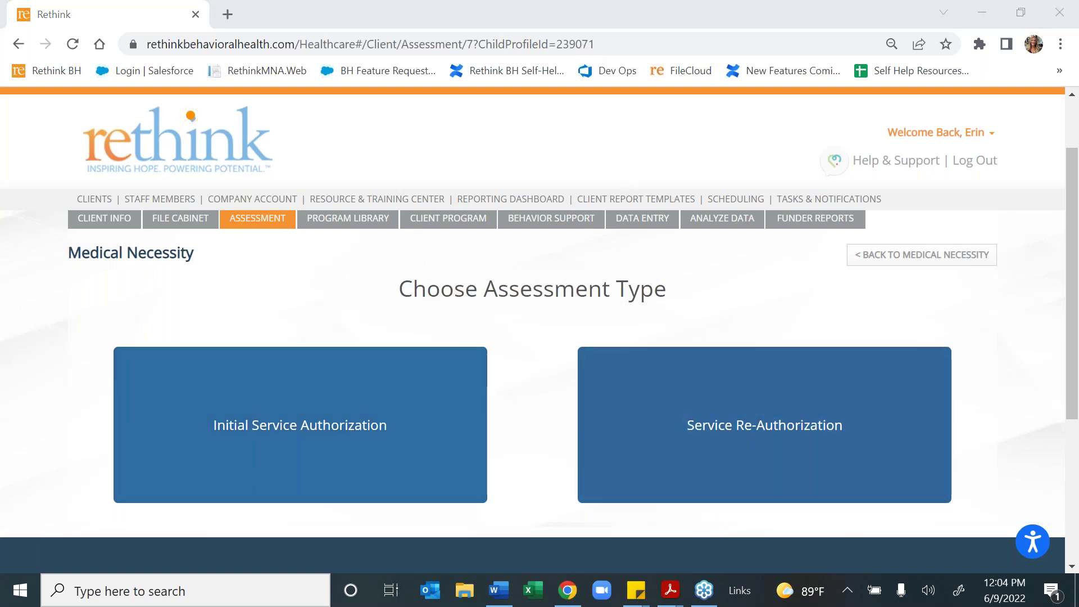
{"action": "left_click", "coordinate": [300, 425]}
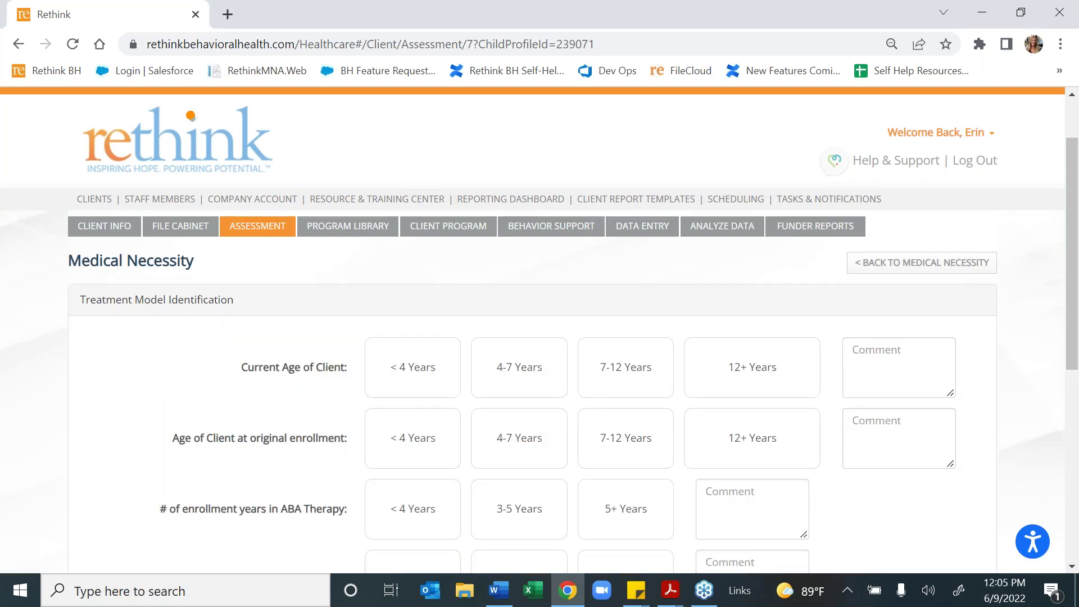
- Set the client's current age to 4-7 Years with comment "4.1 years" and age at original enrollment to < 4 Years with comment "3.6 years"
{"action": "scroll", "coordinate": [412, 438], "scroll_direction": "down", "scroll_amount": 1}
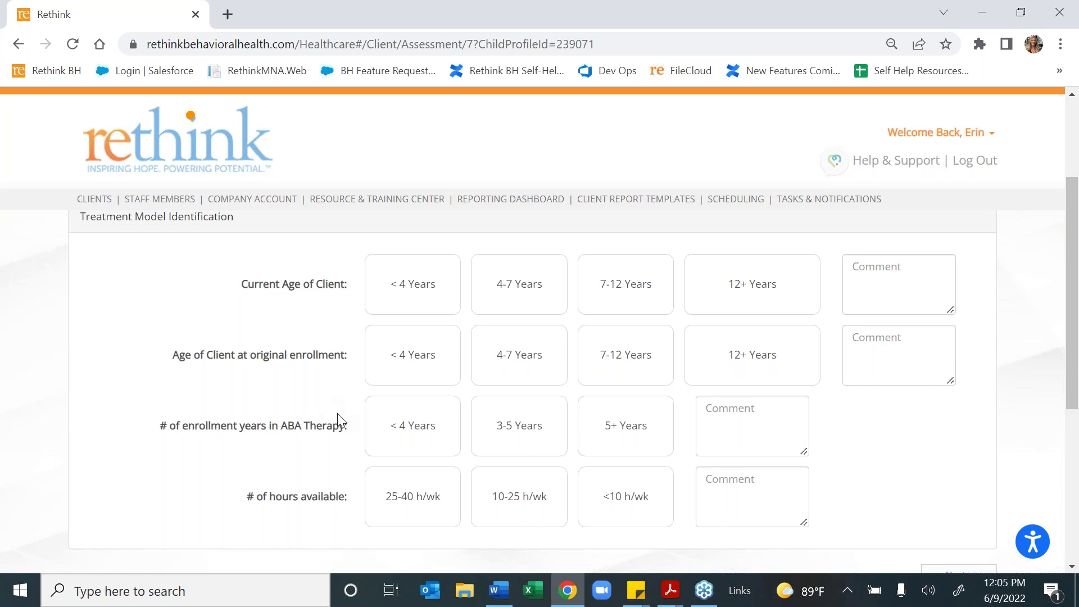
{"action": "left_click", "coordinate": [528, 288]}
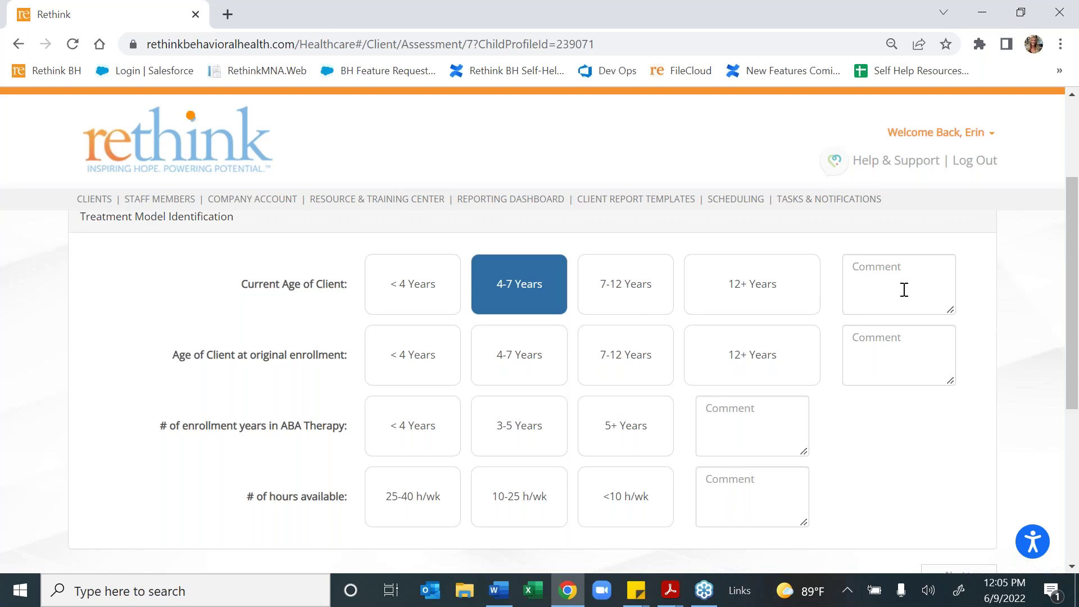
{"action": "type", "text": "4.1 years"}
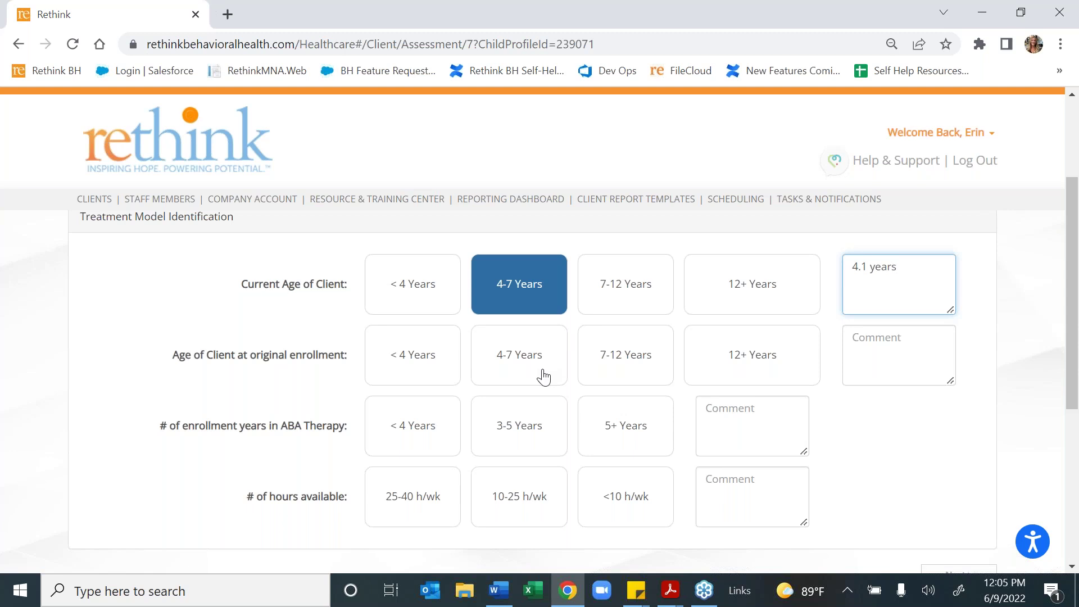
{"action": "left_click", "coordinate": [404, 373]}
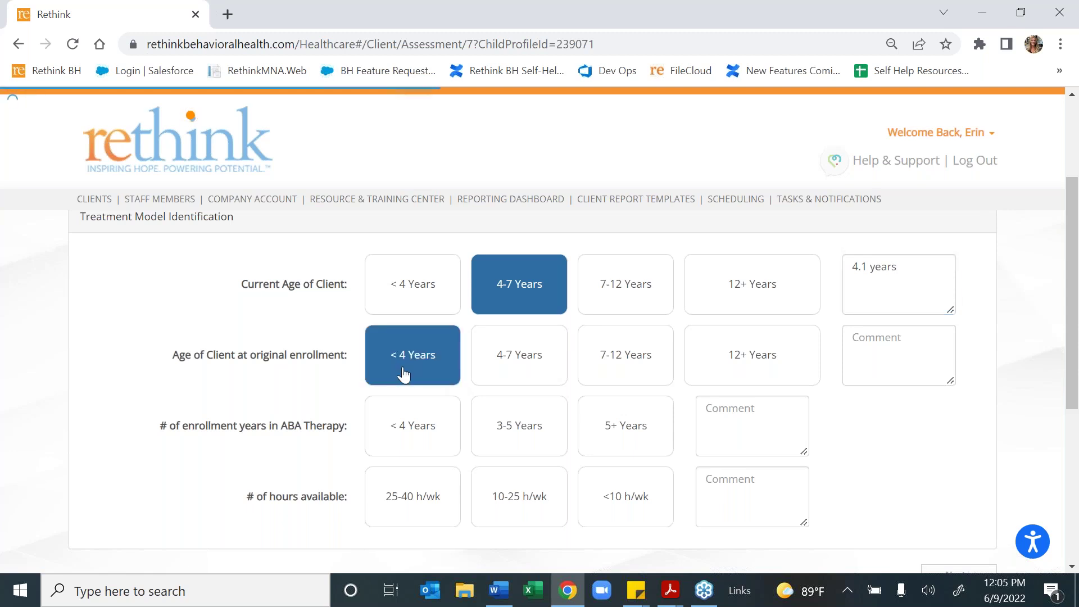
{"action": "left_click", "coordinate": [884, 353]}
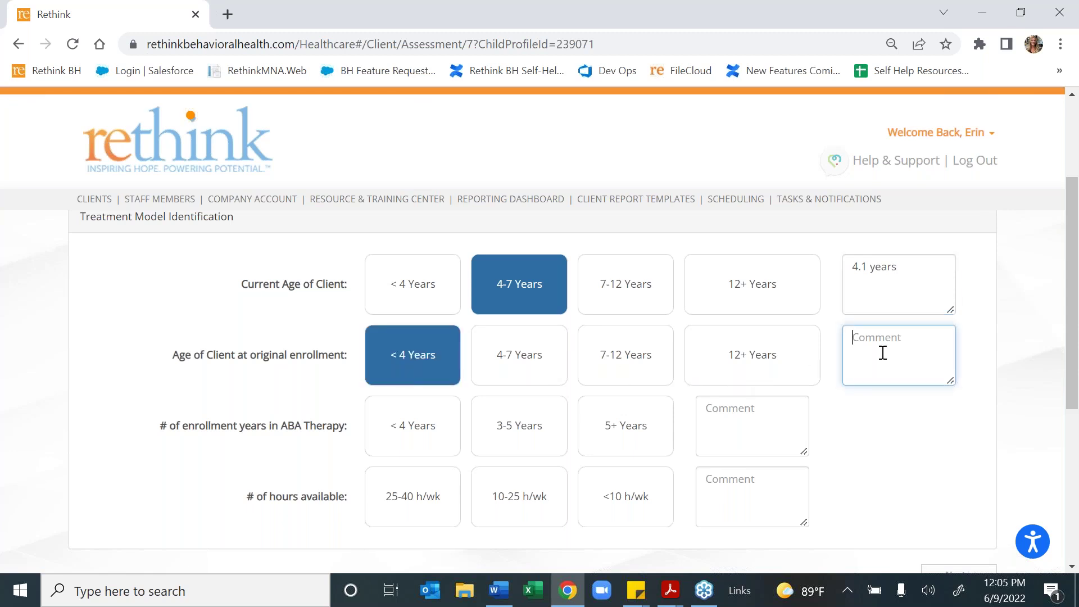
{"action": "type", "text": "3.6 years"}
- Set enrollment years in ABA Therapy to < 4 Years and hours available to 25-40 h/wk, and continue to Planning Considerations
{"action": "left_click", "coordinate": [422, 441]}
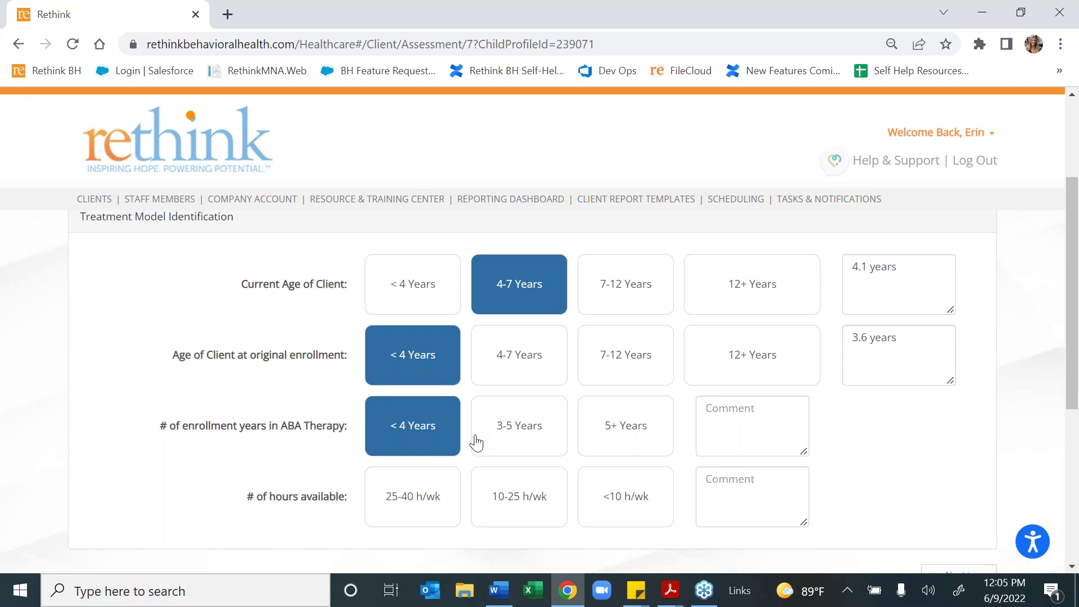
{"action": "left_click", "coordinate": [434, 498]}
{"action": "scroll", "coordinate": [922, 449], "scroll_direction": "down", "scroll_amount": 1}
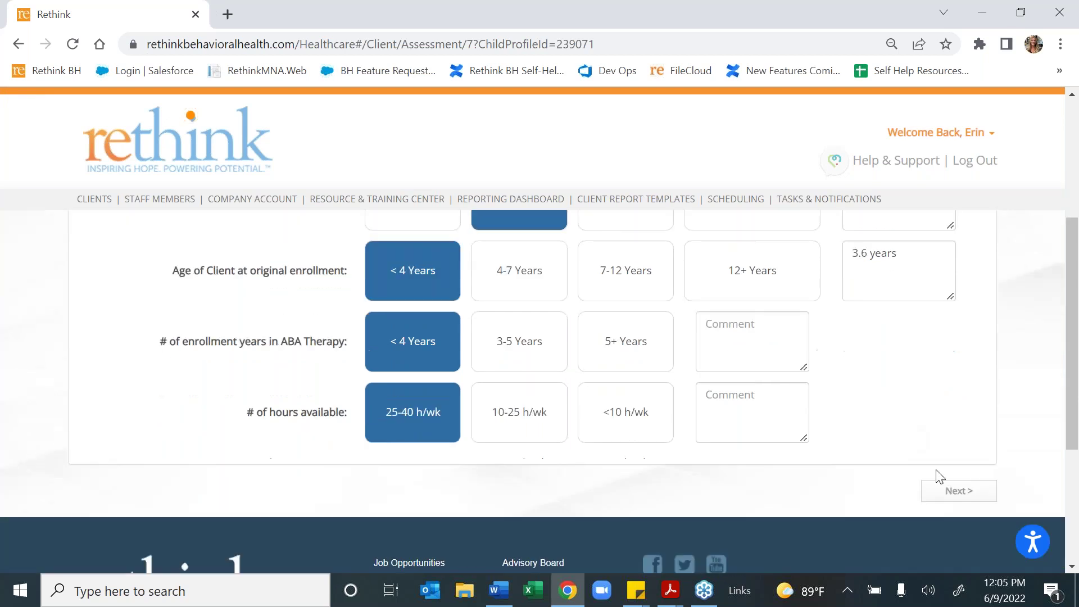
{"action": "left_click", "coordinate": [974, 504]}
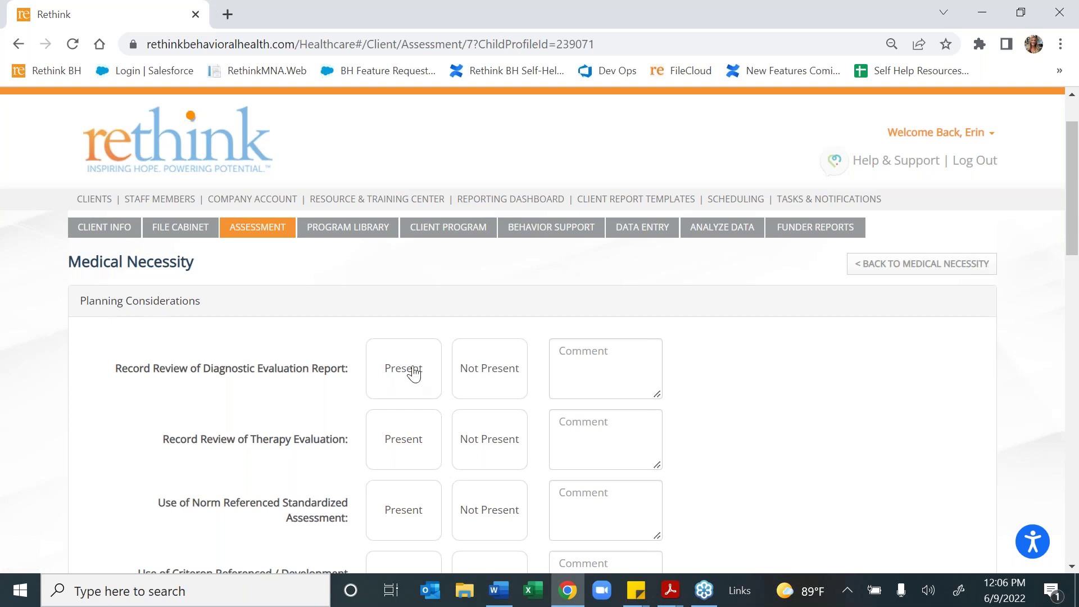
- Mark the record reviews of the Diagnostic Evaluation Report and the Therapy Evaluation as Present
{"action": "left_click", "coordinate": [413, 373]}
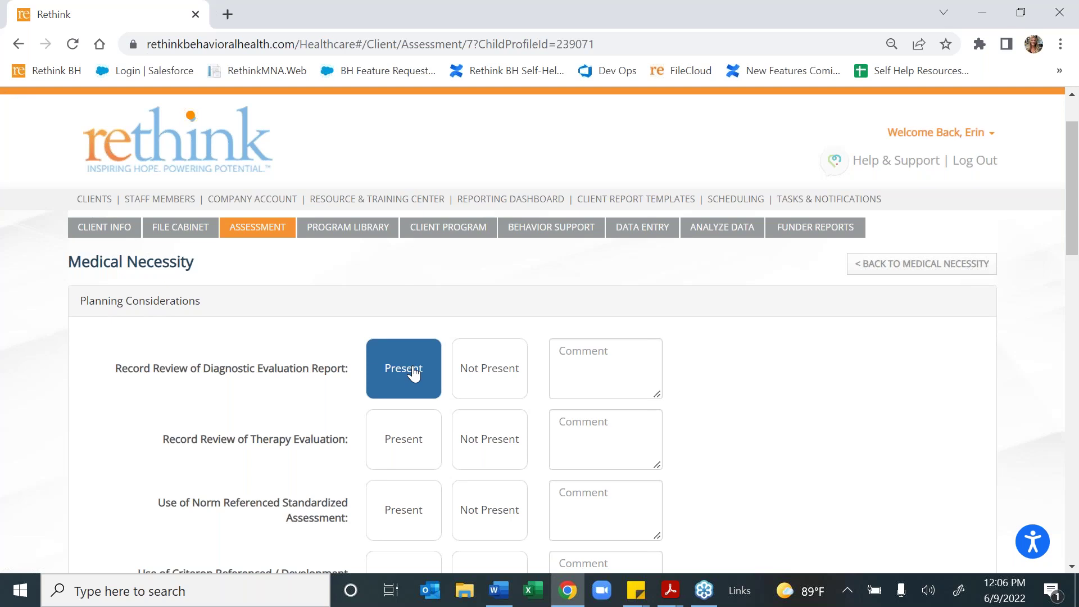
{"action": "left_click", "coordinate": [403, 438]}
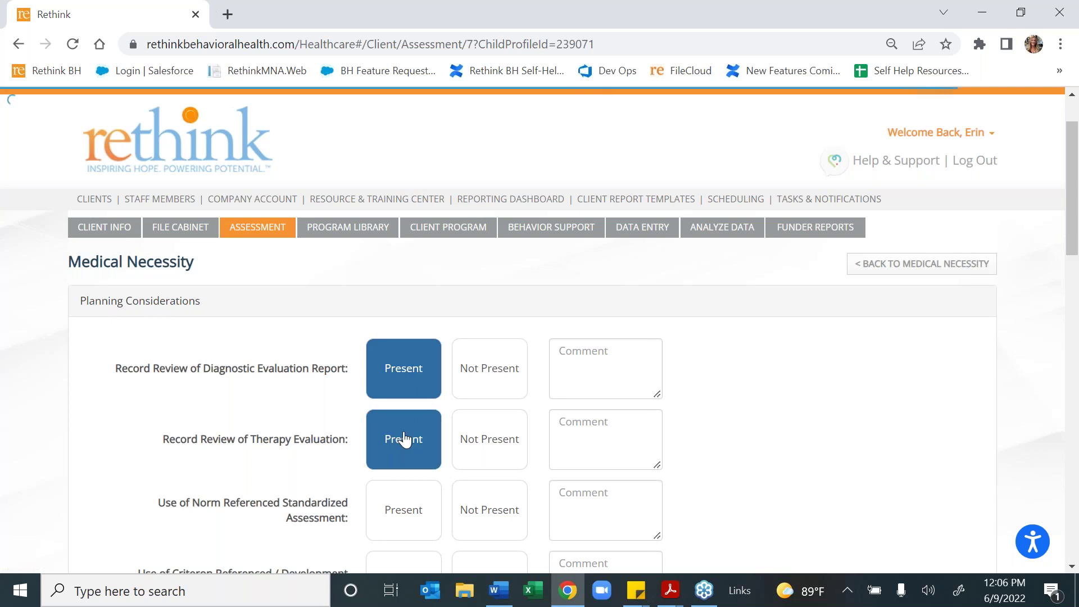
{"action": "scroll", "coordinate": [679, 444], "scroll_direction": "down", "scroll_amount": 3}
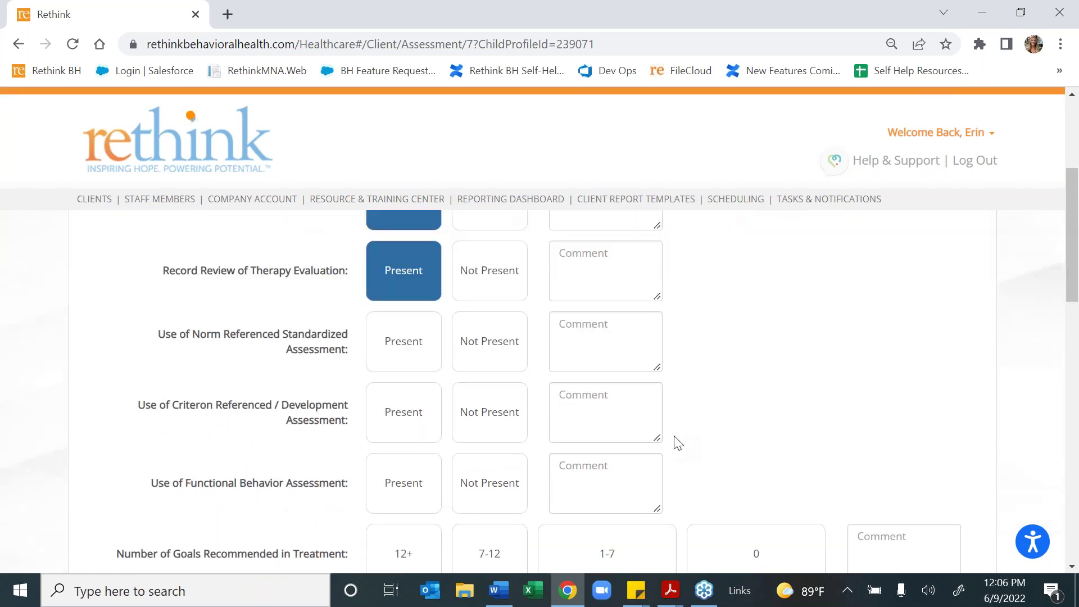
- Mark the norm referenced standardized assessment Not Present and the criterion referenced / development assessment Present with comment "VBMAPP results 40"
{"action": "left_click", "coordinate": [498, 350]}
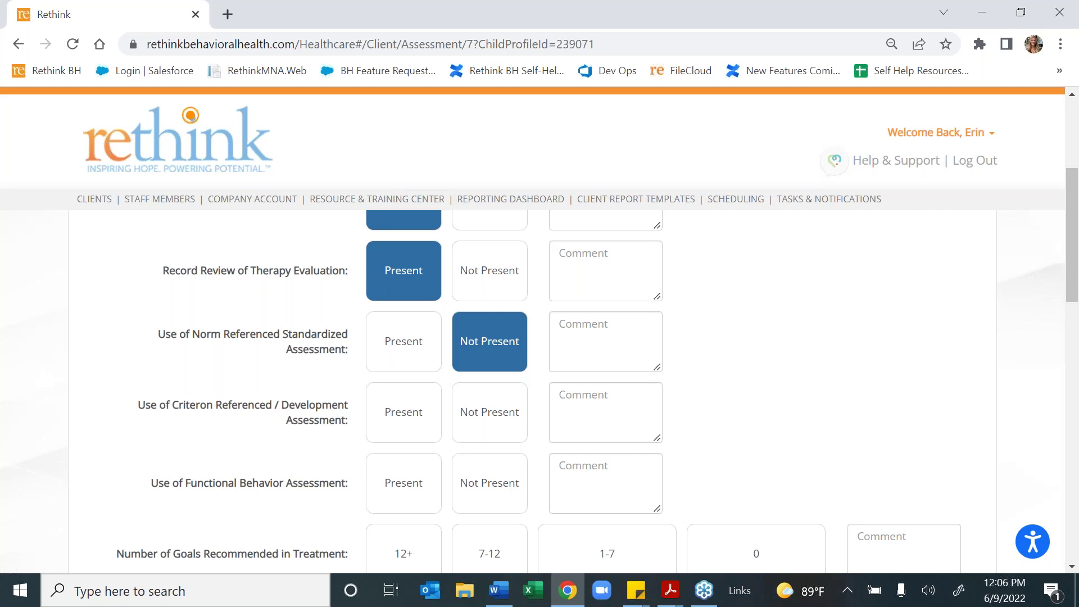
{"action": "left_click", "coordinate": [420, 430]}
{"action": "left_click", "coordinate": [624, 402]}
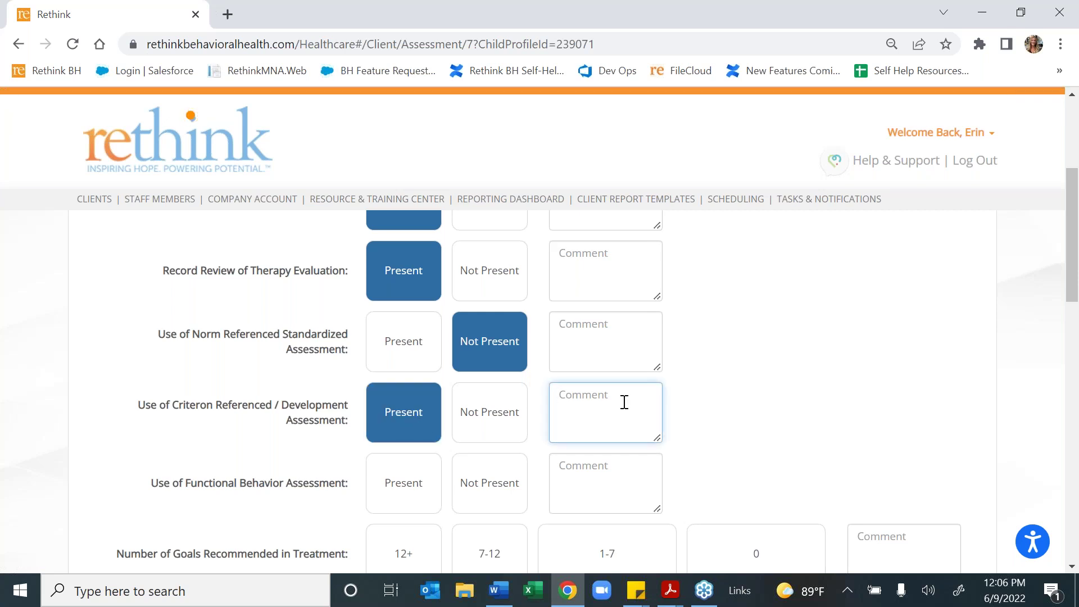
{"action": "type", "text": "VBMAPP results 40"}
- Mark the Functional Behavior Assessment as Present, and set recommended treatment goals to 12+ and development domains addressed to > 5
{"action": "scroll", "coordinate": [646, 431], "scroll_direction": "down", "scroll_amount": 3}
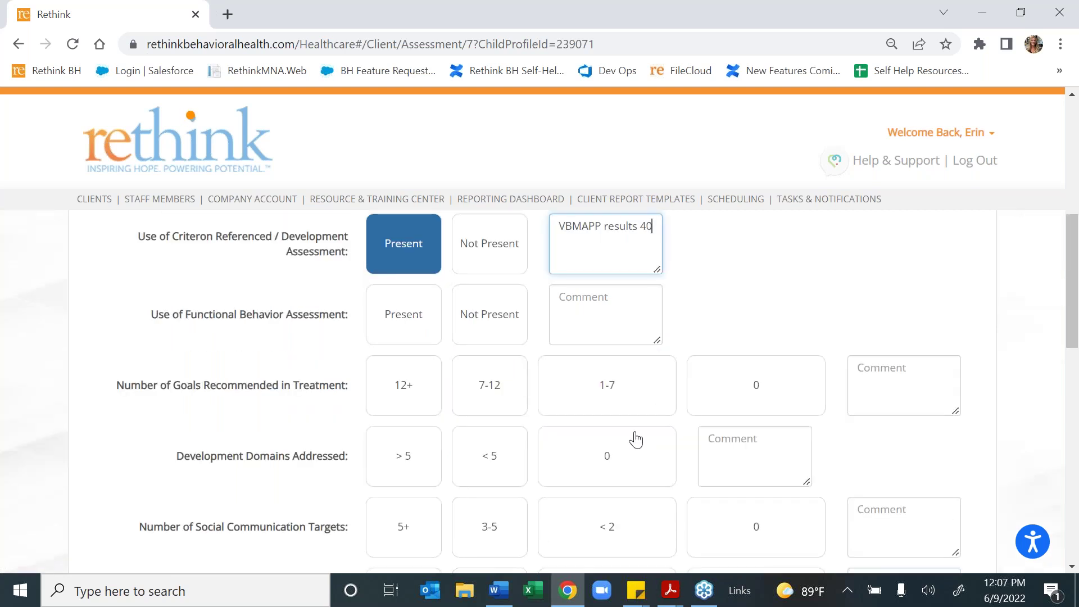
{"action": "left_click", "coordinate": [416, 335]}
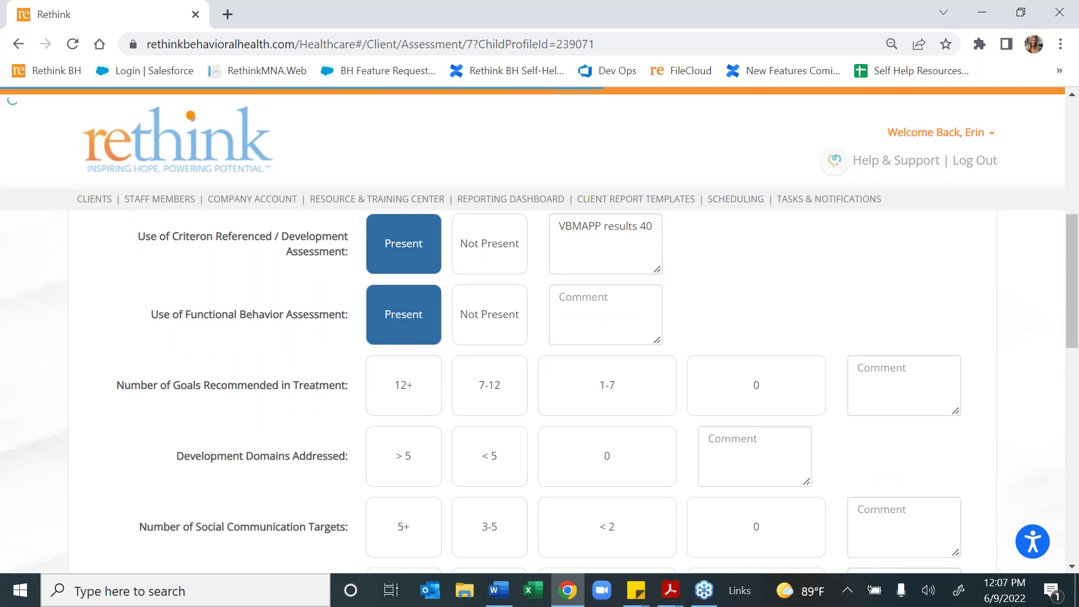
{"action": "left_click", "coordinate": [413, 386]}
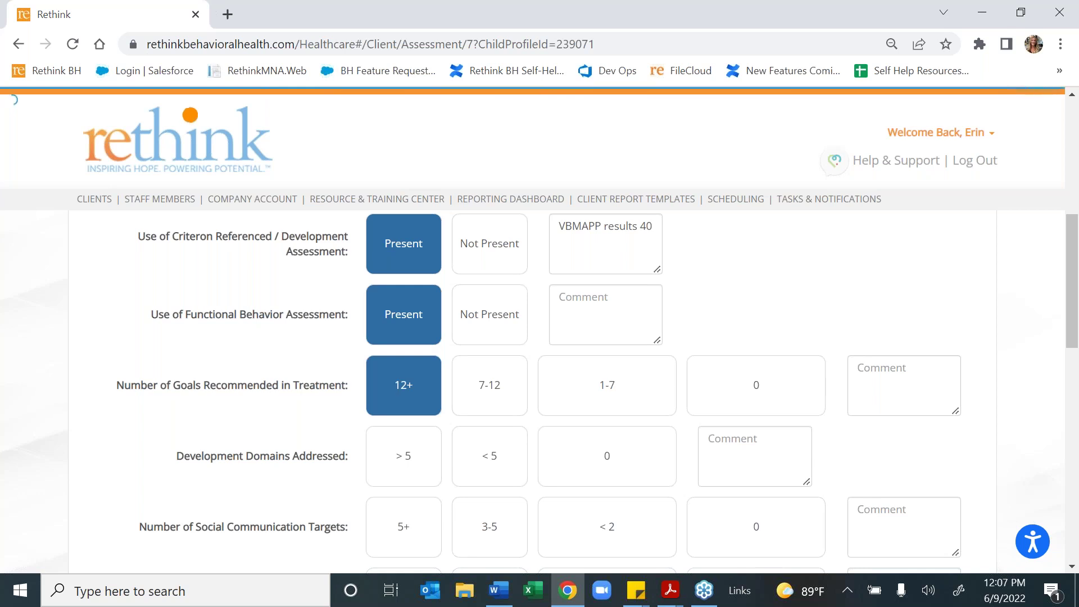
{"action": "left_click", "coordinate": [425, 458]}
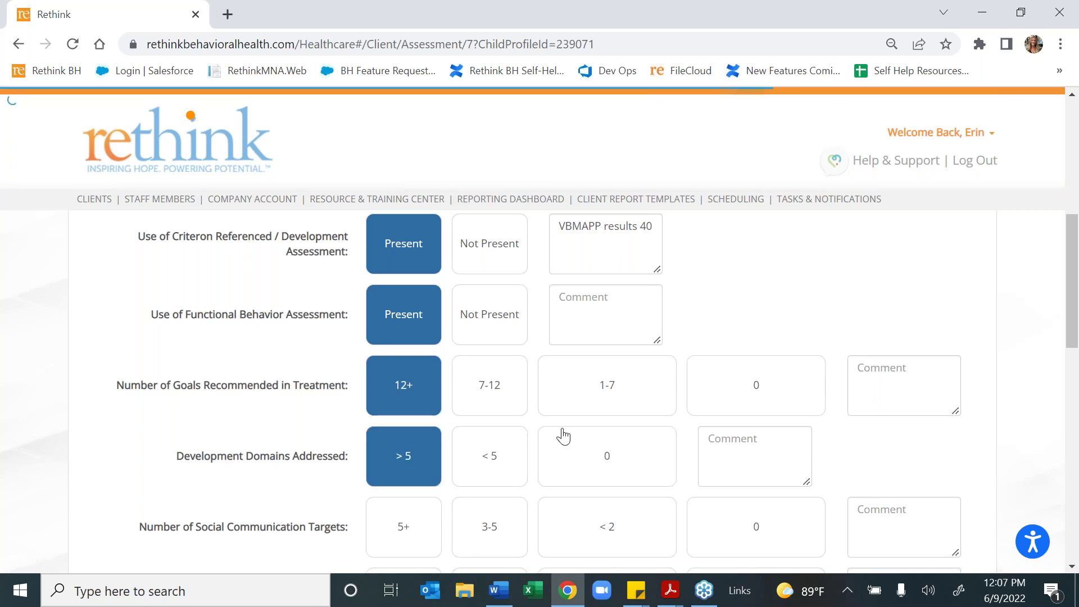
- Set the numbers of social communication targets, social interaction targets and restricted/repetitive Bx goals each to 3-5
{"action": "scroll", "coordinate": [561, 436], "scroll_direction": "down", "scroll_amount": 5}
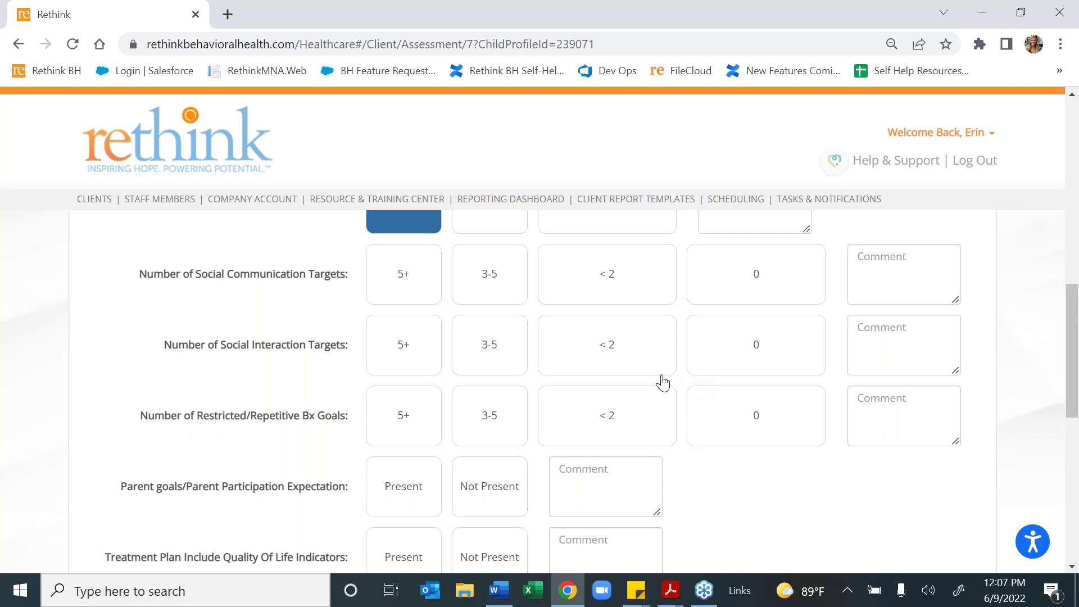
{"action": "left_click", "coordinate": [501, 279]}
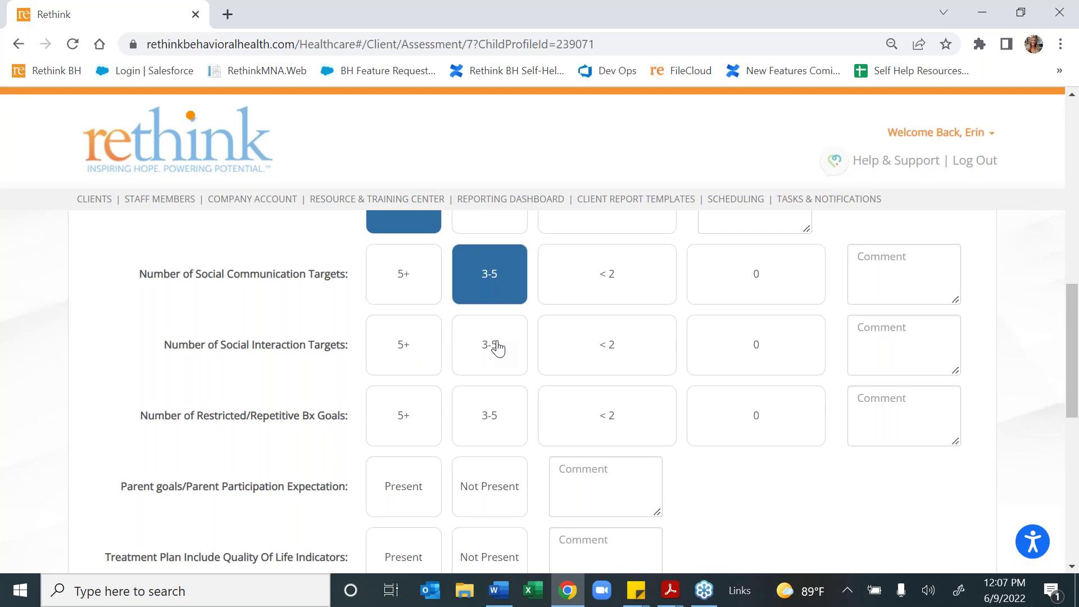
{"action": "left_click", "coordinate": [497, 348]}
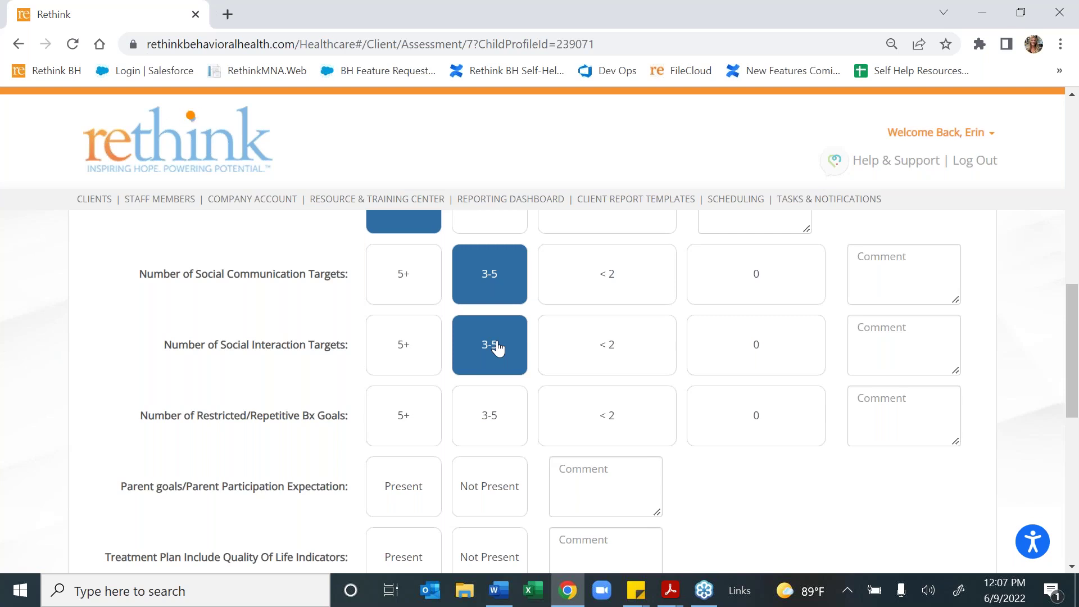
{"action": "scroll", "coordinate": [497, 349], "scroll_direction": "down", "scroll_amount": 1}
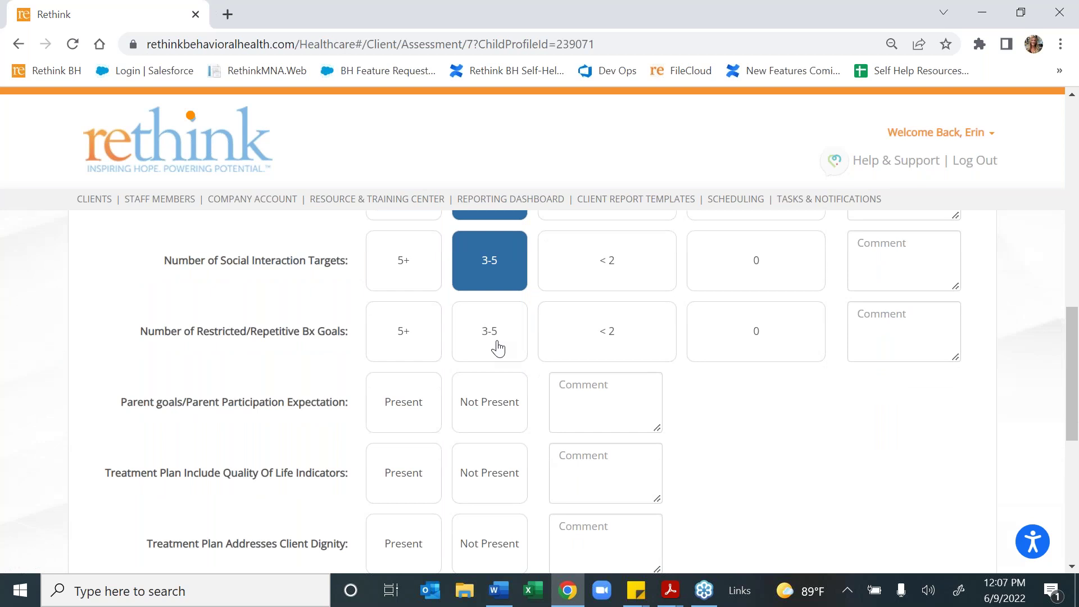
{"action": "left_click", "coordinate": [498, 349]}
- Mark parent goals/participation expectation, quality of life indicators and client dignity in the treatment plan as Present
{"action": "scroll", "coordinate": [498, 349], "scroll_direction": "down", "scroll_amount": 3}
{"action": "scroll", "coordinate": [498, 349], "scroll_direction": "up", "scroll_amount": 1}
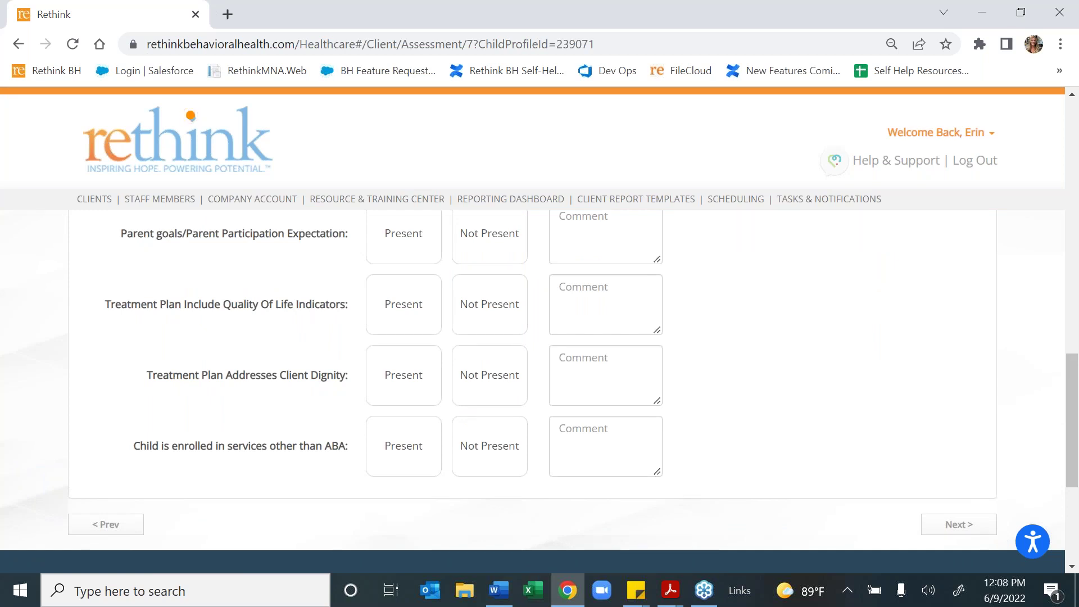
{"action": "left_click", "coordinate": [422, 247]}
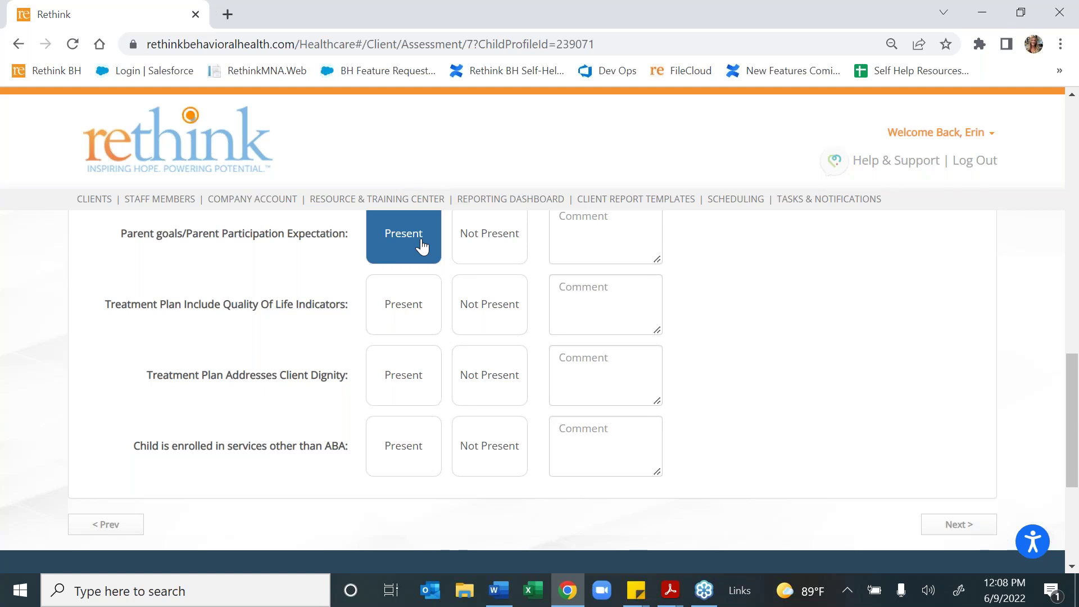
{"action": "left_click", "coordinate": [406, 315]}
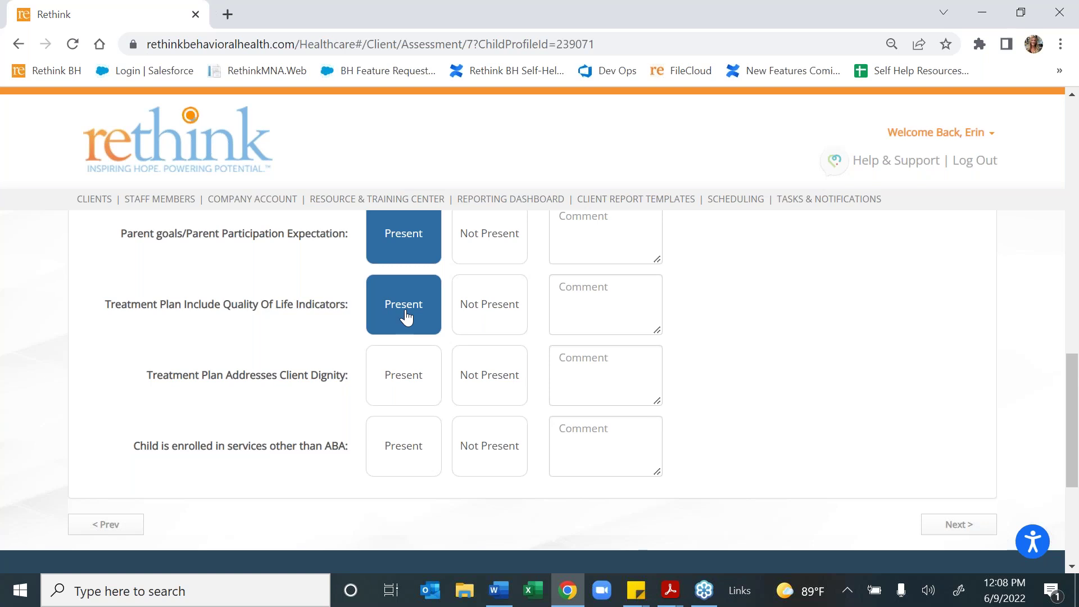
{"action": "left_click", "coordinate": [405, 383]}
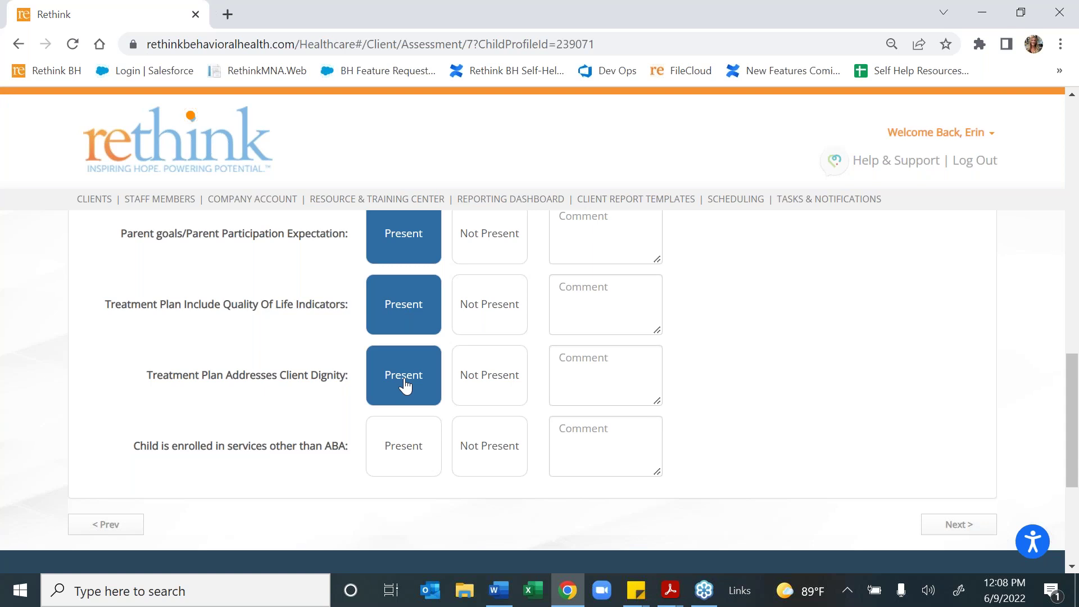
- Mark enrollment in services other than ABA as Present, comment "OT 1 hr/week" and "SLP 1 hr/week" on separate lines, and continue to Learning Considerations
{"action": "left_click", "coordinate": [405, 462]}
{"action": "left_click", "coordinate": [562, 444]}
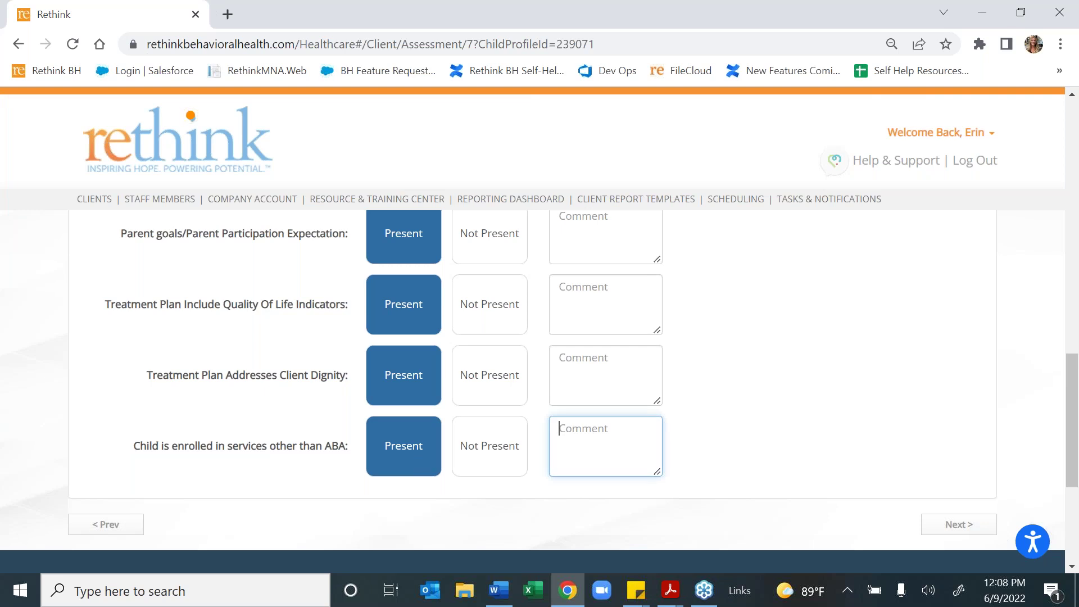
{"action": "type", "text": "OT 1 hr/week"}
{"action": "key", "text": "Return"}
{"action": "type", "text": "SLP 1 hr/week"}
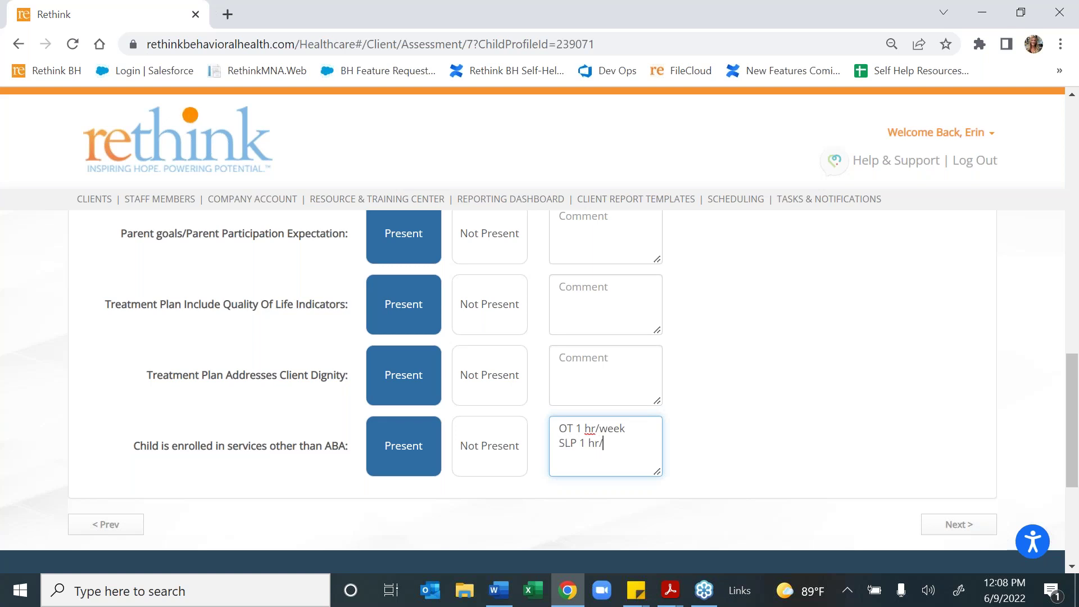
{"action": "left_click", "coordinate": [937, 527]}
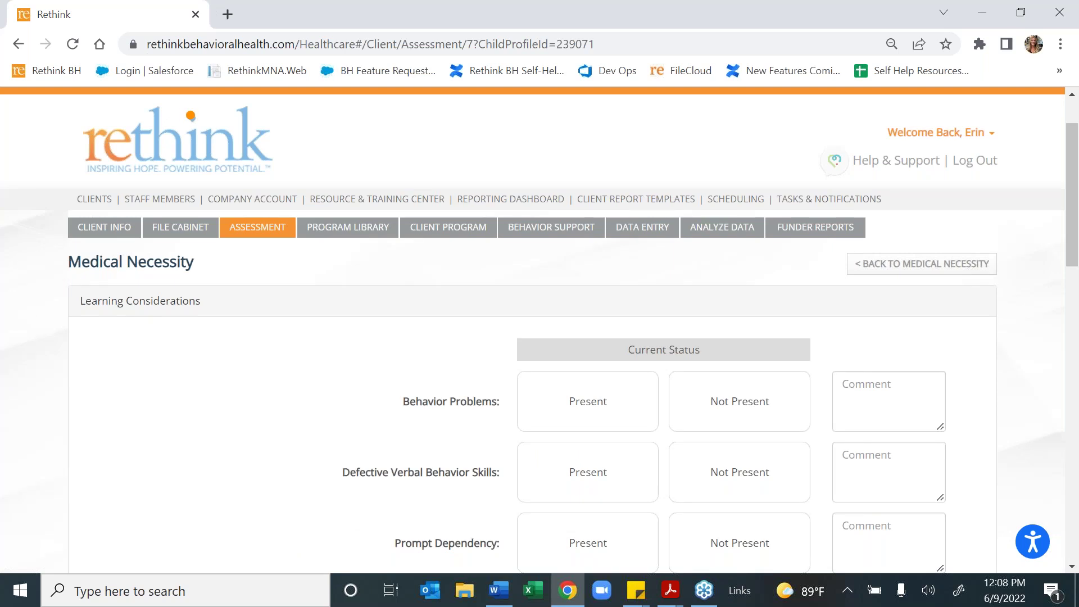
- Mark Behavior Problems, Defective Verbal Behavior Skills, Prompt Dependency and Defective Social Skills as Present in the Learning Considerations
{"action": "scroll", "coordinate": [973, 448], "scroll_direction": "down", "scroll_amount": 3}
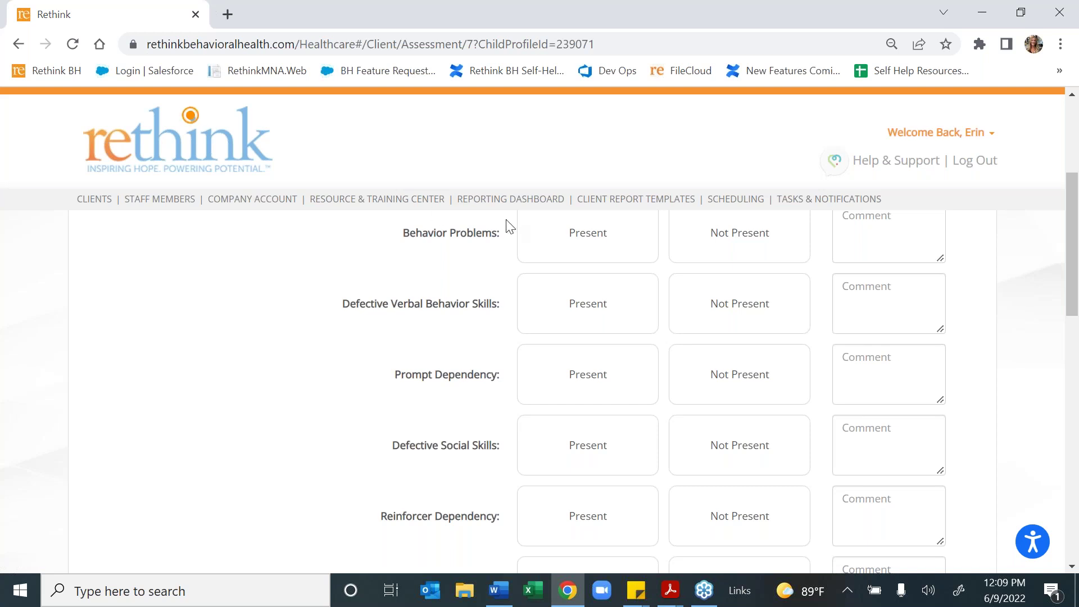
{"action": "left_click", "coordinate": [655, 235]}
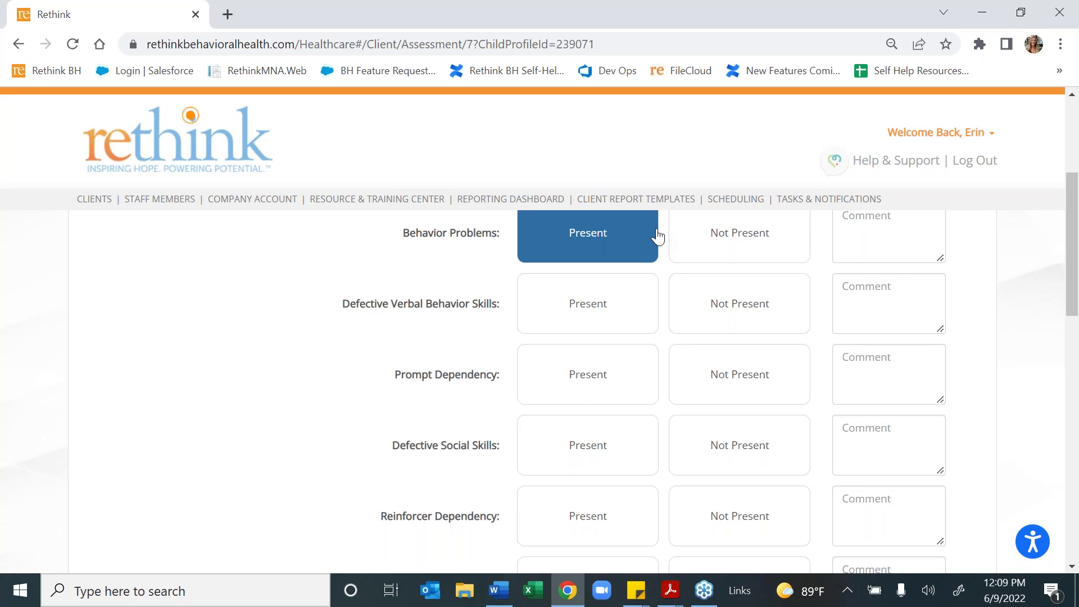
{"action": "left_click", "coordinate": [644, 315]}
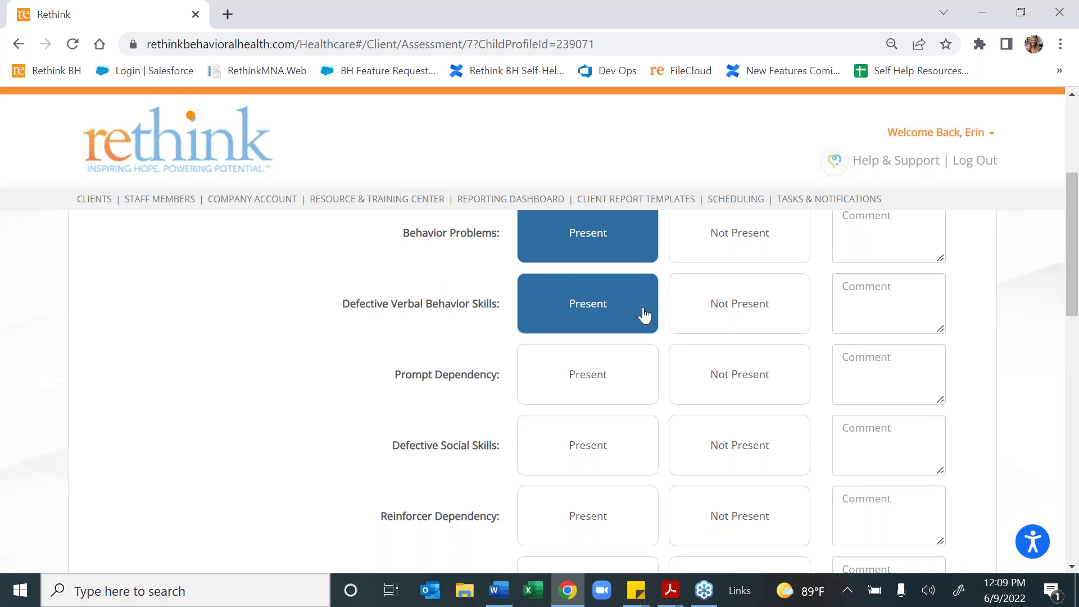
{"action": "left_click", "coordinate": [616, 370]}
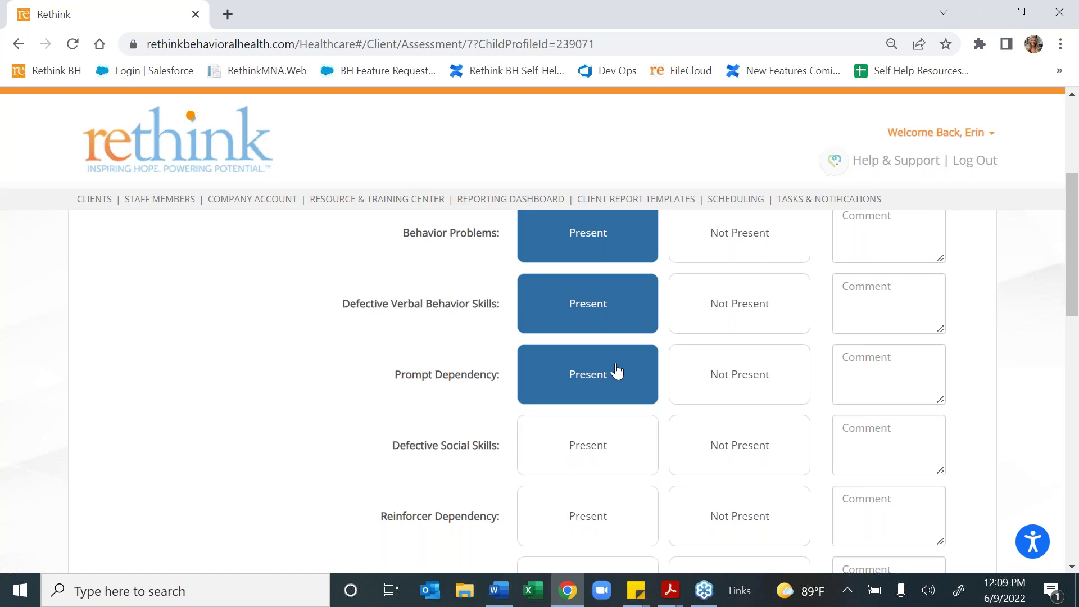
{"action": "left_click", "coordinate": [609, 451]}
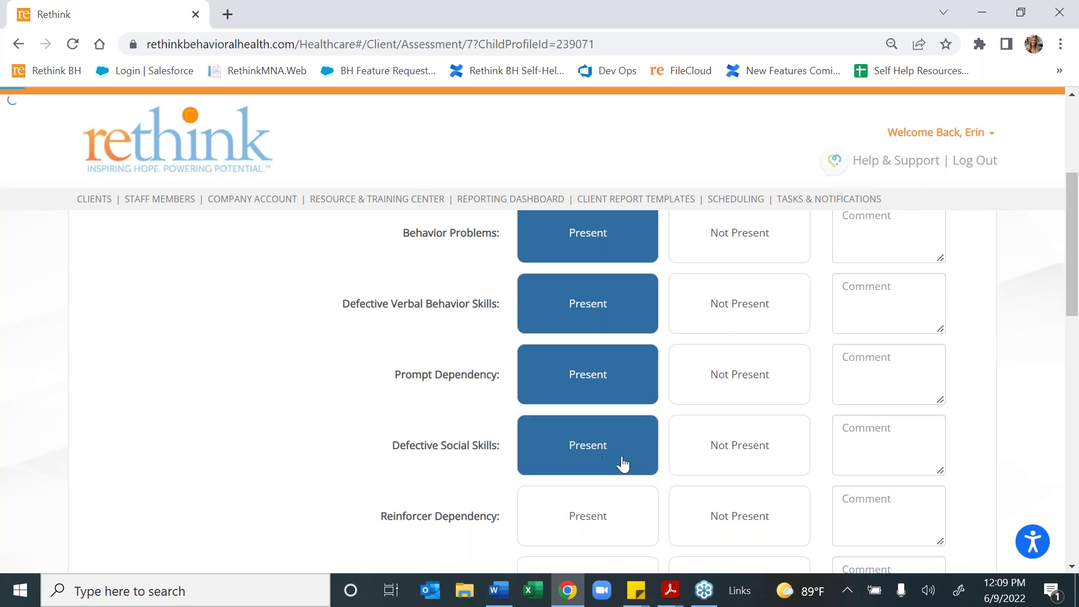
- Mark Reinforcer Dependency, Failure to Make Eye Contact, Sensory Defensiveness and Self-Stimulation as Present
{"action": "scroll", "coordinate": [683, 467], "scroll_direction": "down", "scroll_amount": 5}
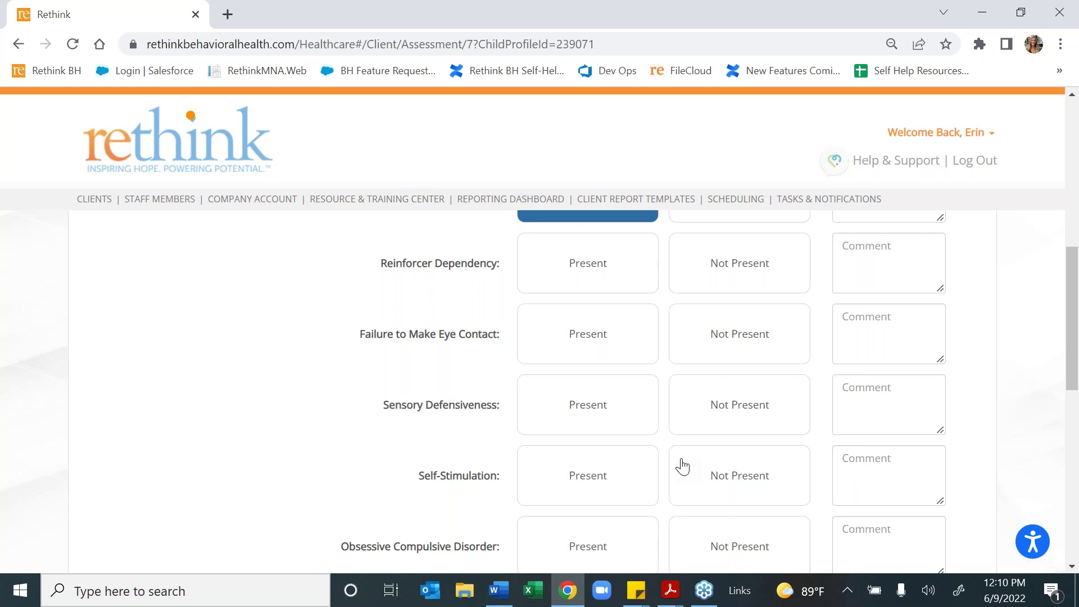
{"action": "left_click", "coordinate": [601, 287]}
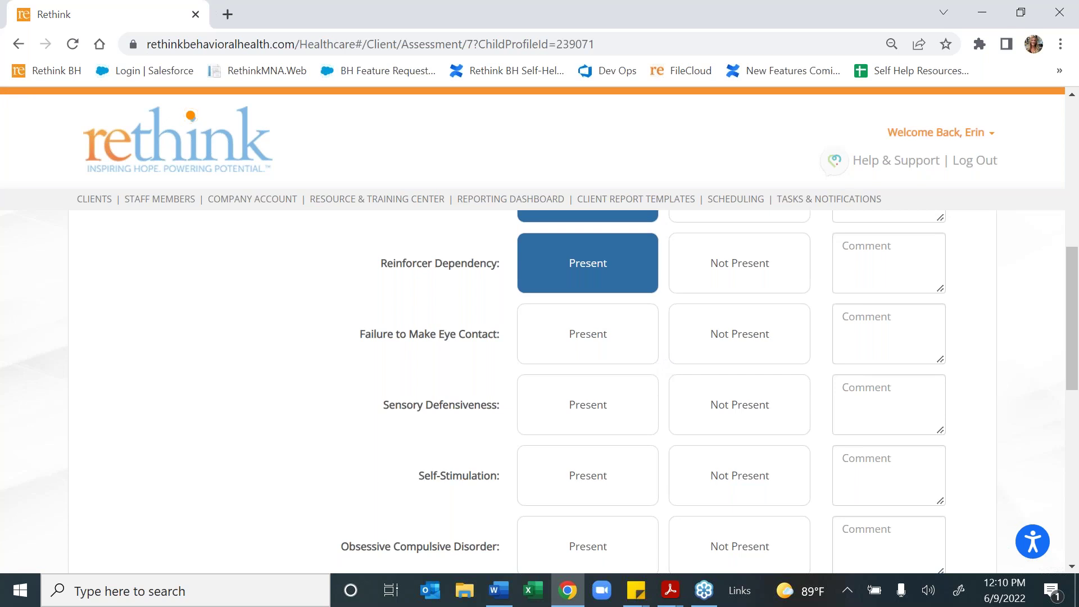
{"action": "left_click", "coordinate": [575, 344]}
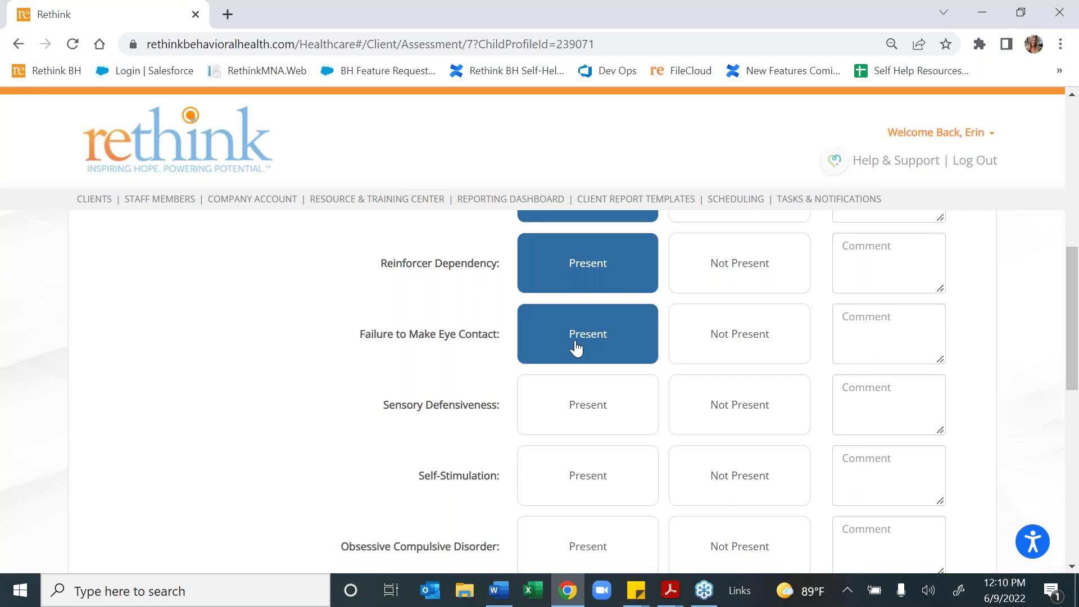
{"action": "left_click", "coordinate": [575, 407]}
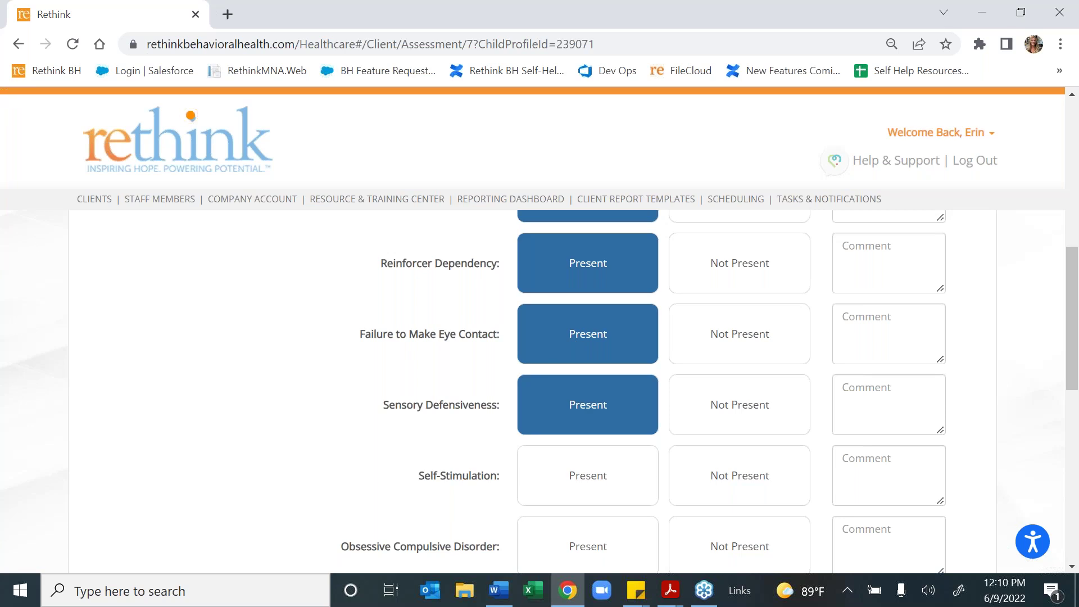
{"action": "left_click", "coordinate": [588, 476]}
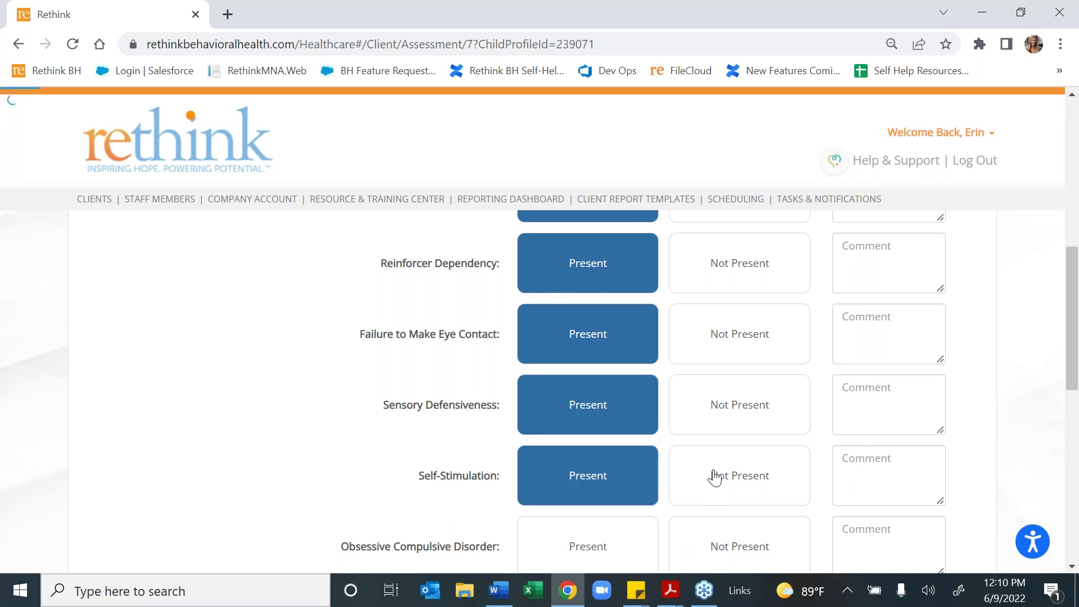
- Mark Obsessive Compulsive Disorder and Comorbid Medical Conditions as Present, Hyperactivity and Comorbid Behavioral Health Conditions as Not Present, and continue to Environmental Considerations
{"action": "scroll", "coordinate": [713, 474], "scroll_direction": "down", "scroll_amount": 5}
{"action": "scroll", "coordinate": [540, 332], "scroll_direction": "up", "scroll_amount": 1}
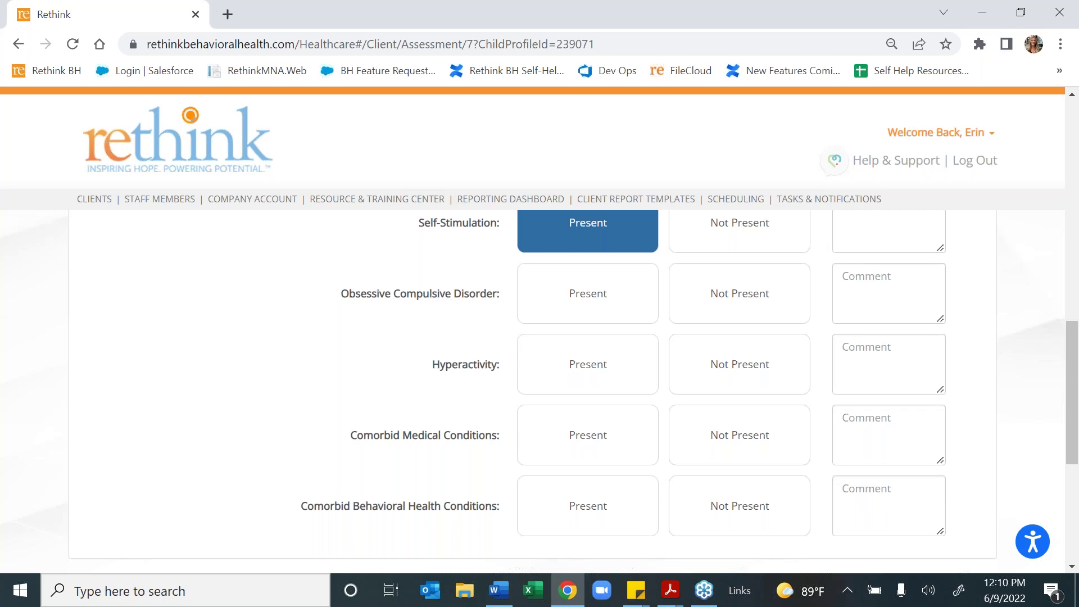
{"action": "left_click", "coordinate": [632, 311]}
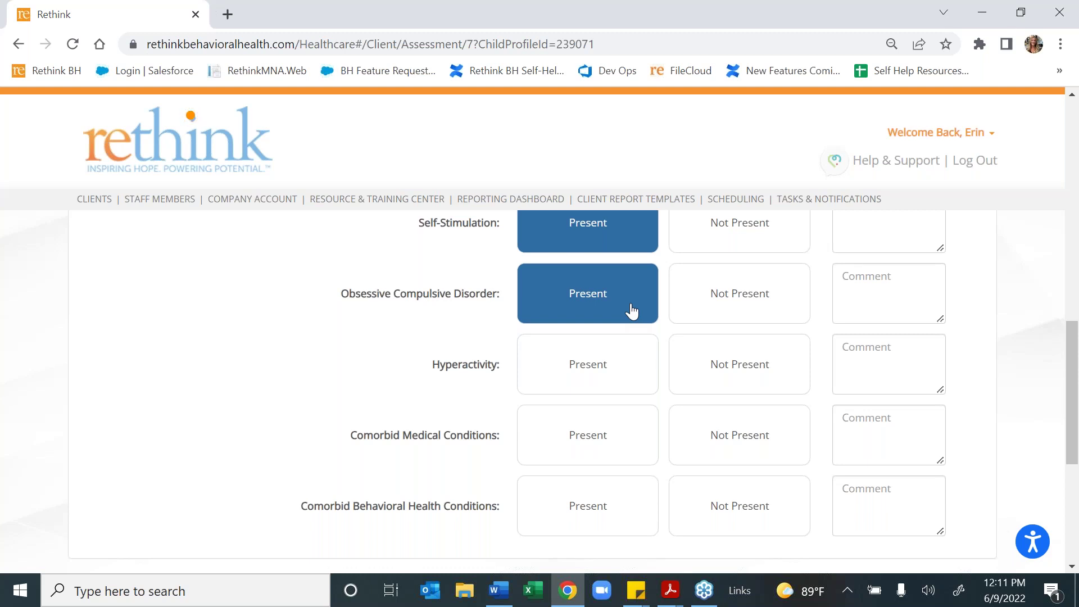
{"action": "left_click", "coordinate": [692, 374]}
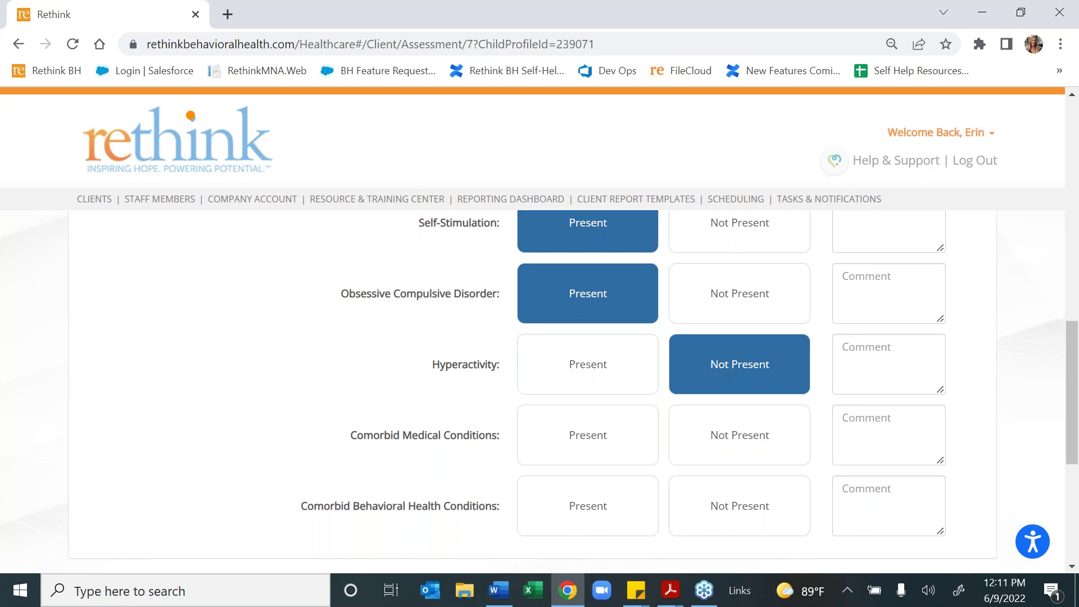
{"action": "left_click", "coordinate": [648, 456]}
{"action": "left_click", "coordinate": [715, 511]}
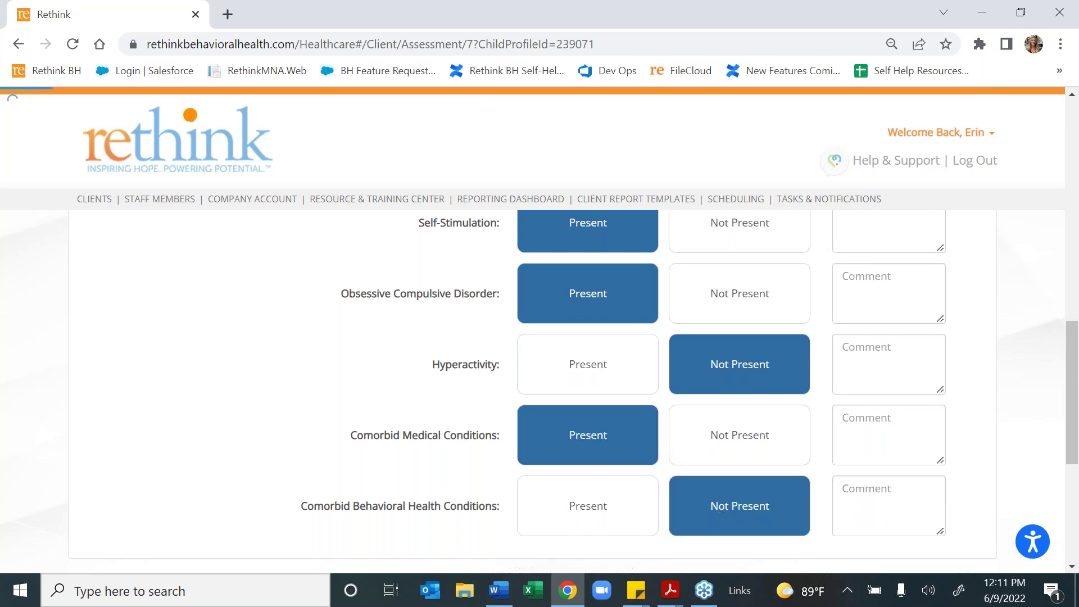
{"action": "scroll", "coordinate": [1049, 421], "scroll_direction": "down", "scroll_amount": 5}
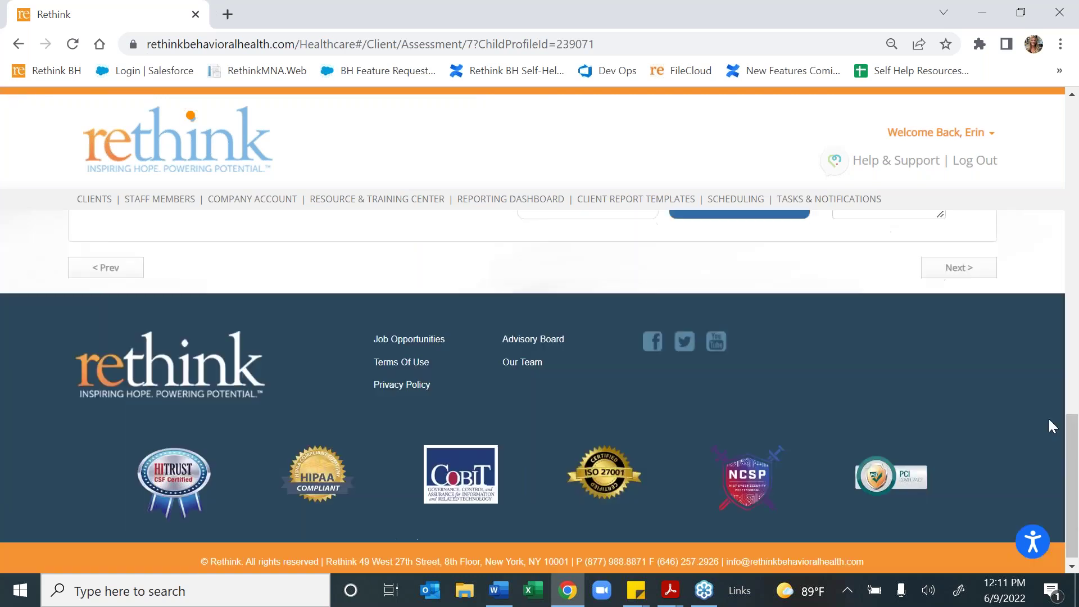
{"action": "scroll", "coordinate": [1049, 421], "scroll_direction": "up", "scroll_amount": 2}
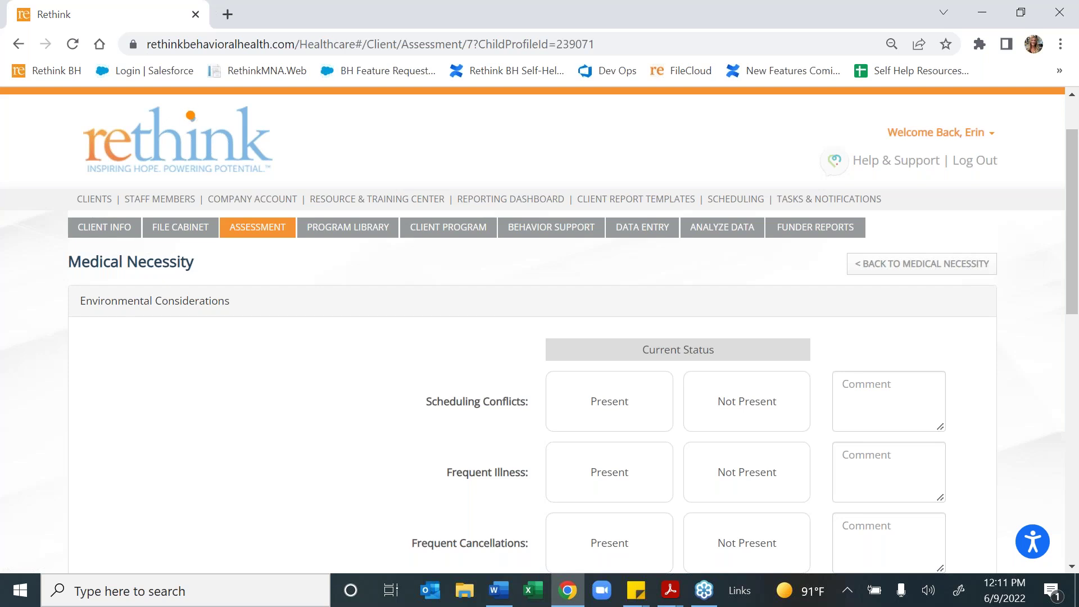
- Mark Scheduling Conflicts, Frequent Illness and Frequent Cancellations as Not Present in the Environmental Considerations
{"action": "left_click", "coordinate": [696, 416]}
{"action": "scroll", "coordinate": [731, 399], "scroll_direction": "down", "scroll_amount": 1}
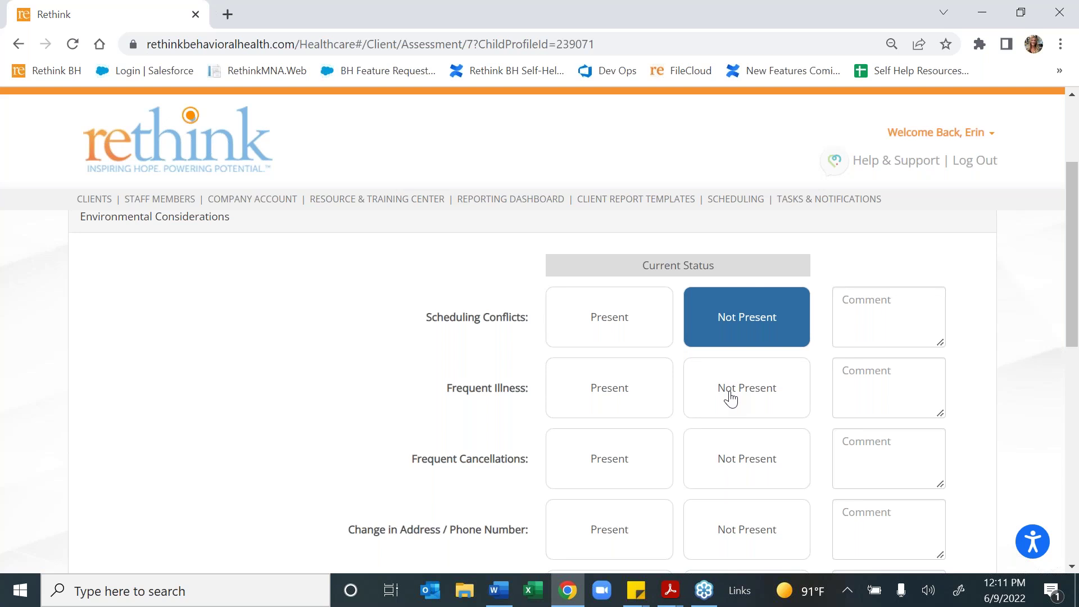
{"action": "left_click", "coordinate": [731, 399]}
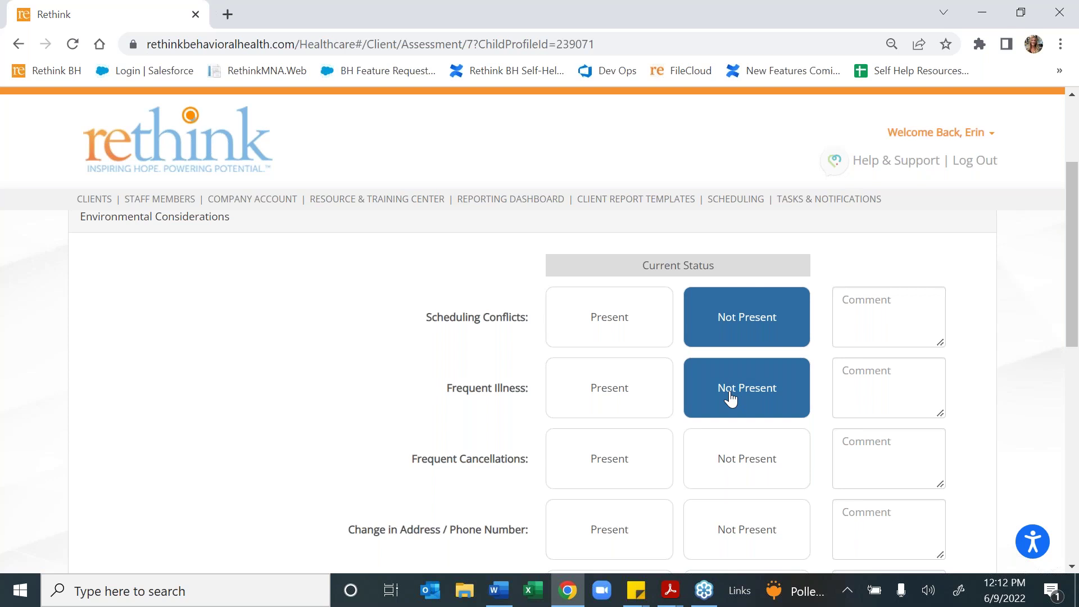
{"action": "left_click", "coordinate": [725, 463]}
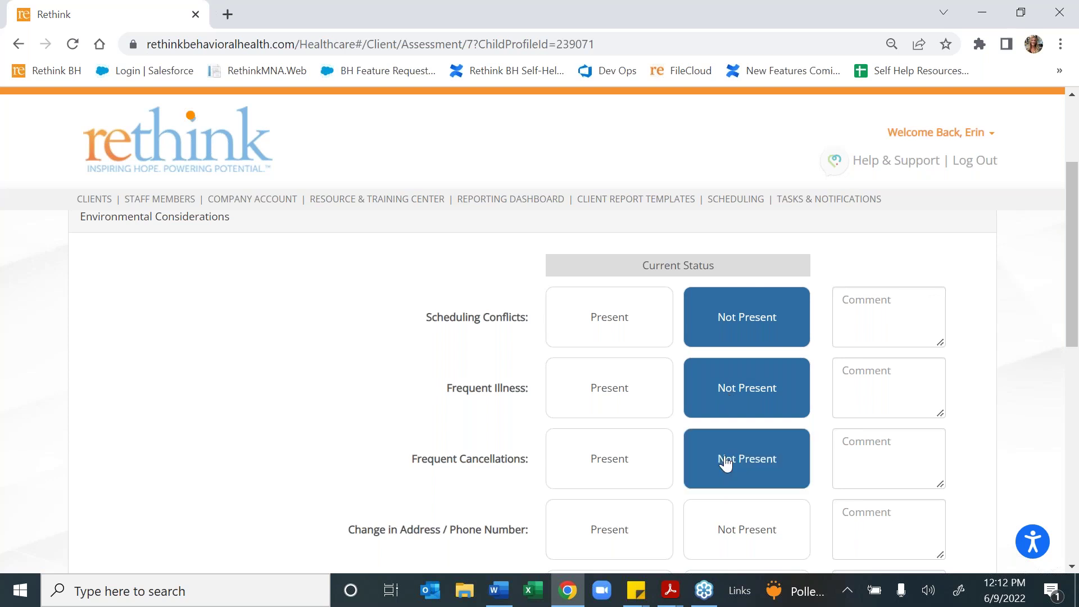
- Mark address/phone changes, email/voicemail responsiveness challenges, missing baseline data collection and unavailable authorization as Not Present, and continue to Diagnostic Symptoms Considerations
{"action": "scroll", "coordinate": [725, 463], "scroll_direction": "down", "scroll_amount": 5}
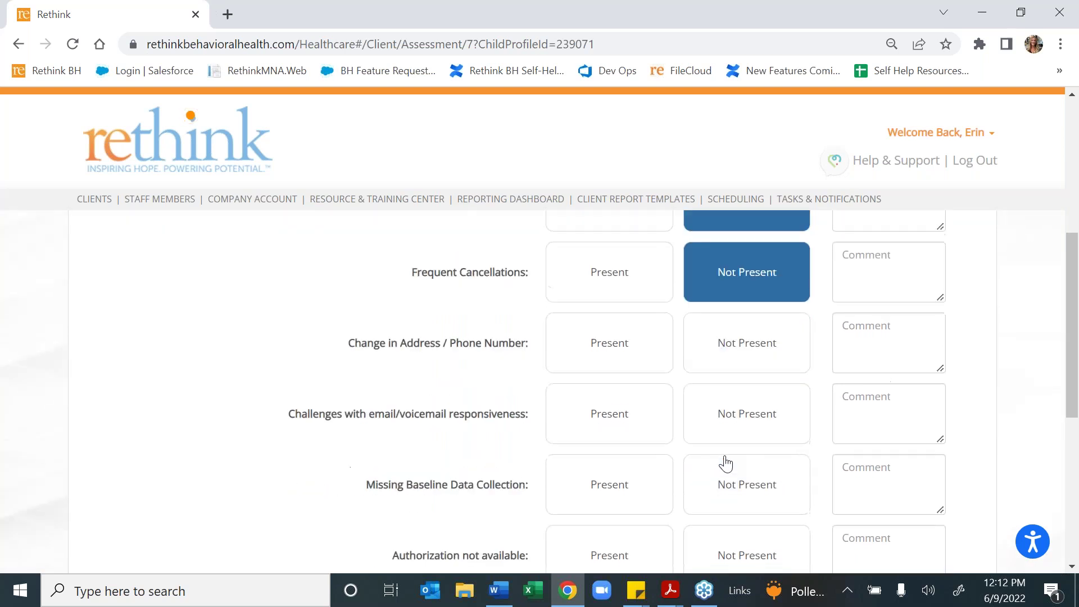
{"action": "scroll", "coordinate": [726, 463], "scroll_direction": "down", "scroll_amount": 1}
{"action": "scroll", "coordinate": [725, 464], "scroll_direction": "up", "scroll_amount": 1}
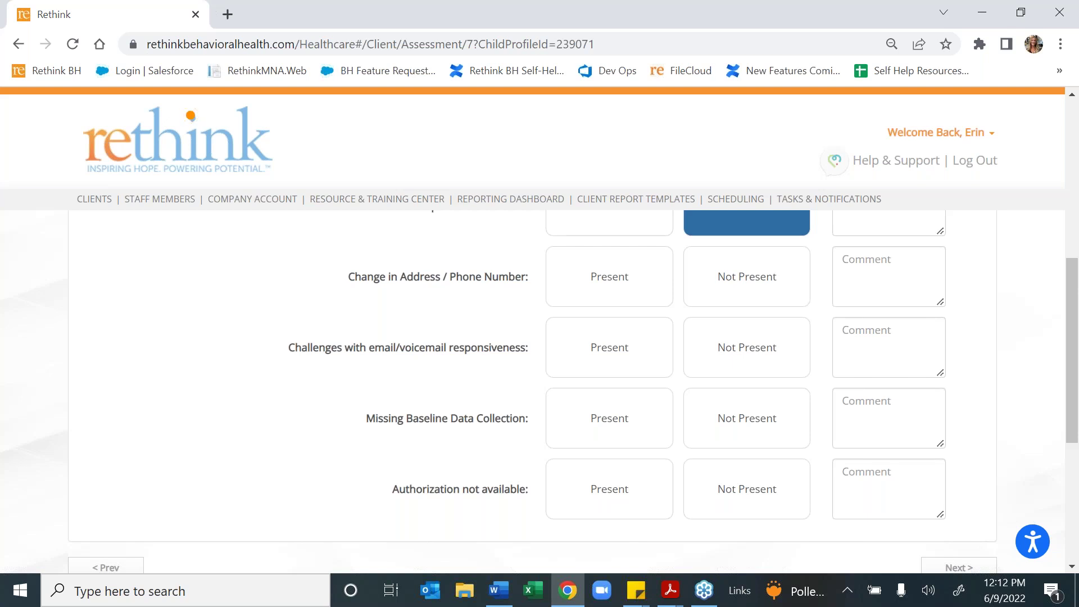
{"action": "left_click", "coordinate": [753, 294]}
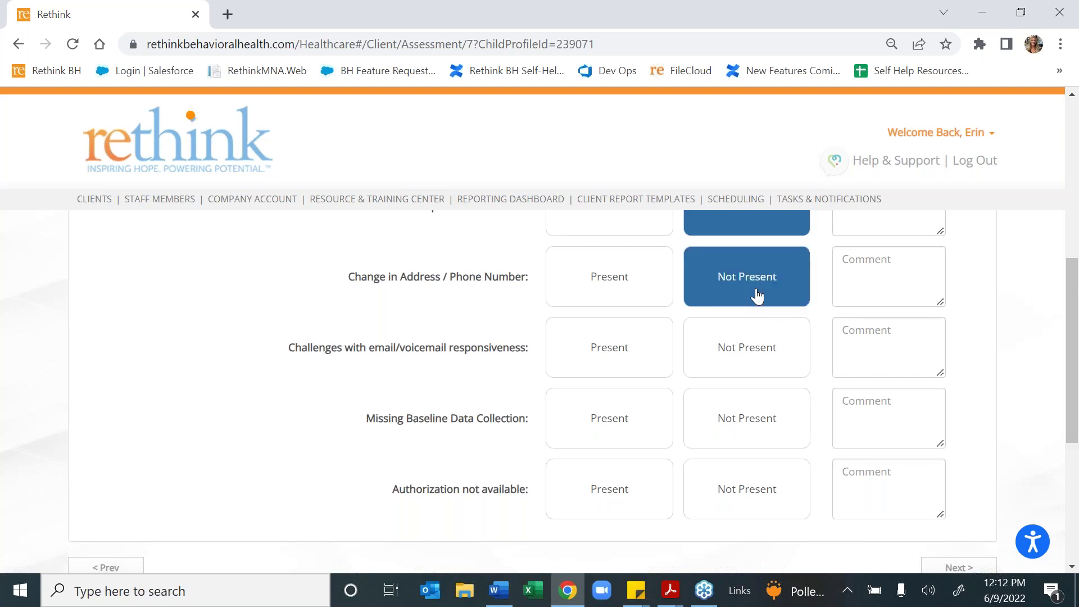
{"action": "left_click", "coordinate": [750, 357]}
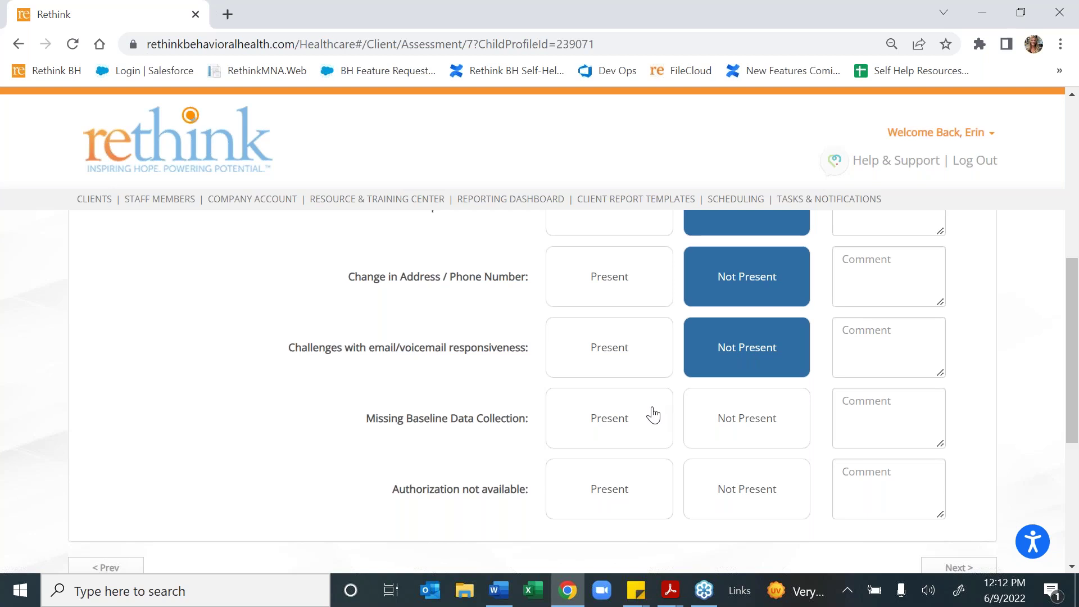
{"action": "left_click", "coordinate": [713, 424]}
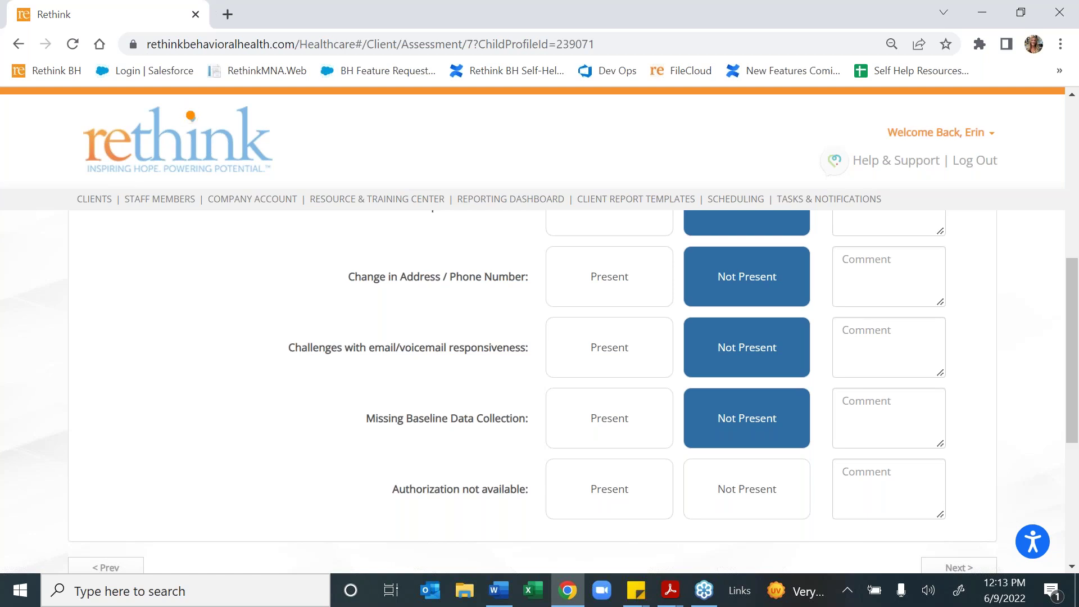
{"action": "left_click", "coordinate": [759, 493]}
{"action": "scroll", "coordinate": [931, 429], "scroll_direction": "down", "scroll_amount": 3}
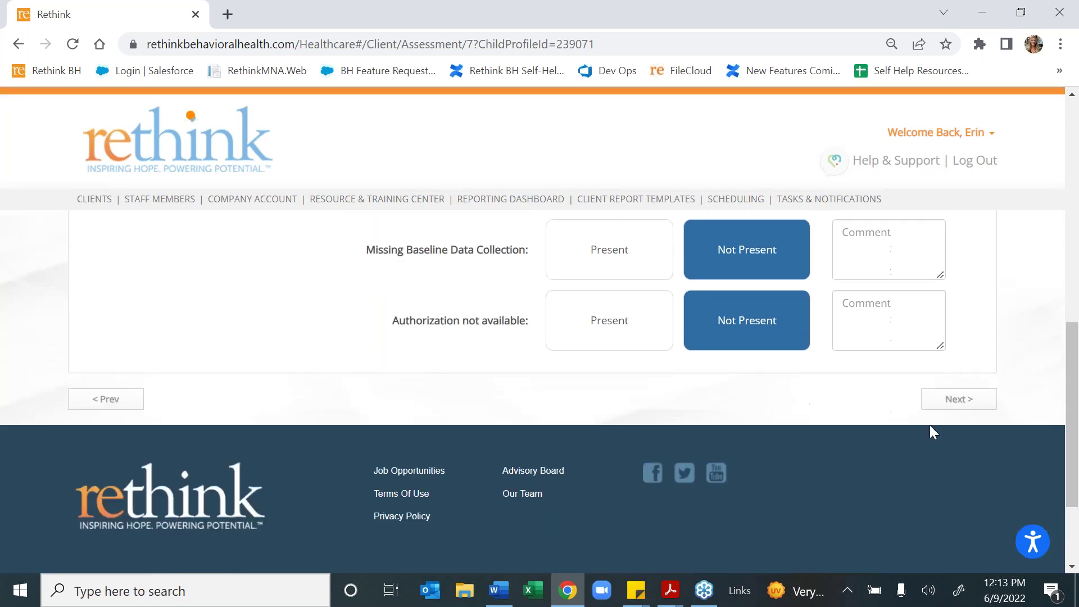
{"action": "left_click", "coordinate": [958, 400]}
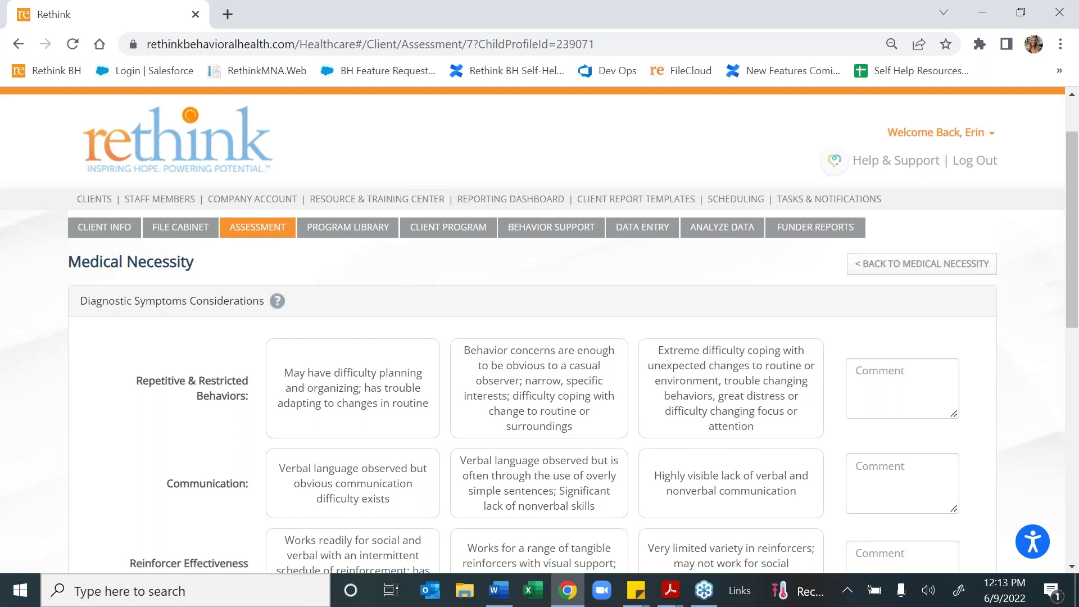
- Rate repetitive behaviors as obvious to a casual observer, communication as highly visible lack, and reinforcer effectiveness as a range of tangible reinforcers with visual support
{"action": "left_click", "coordinate": [519, 374]}
{"action": "scroll", "coordinate": [708, 381], "scroll_direction": "down", "scroll_amount": 3}
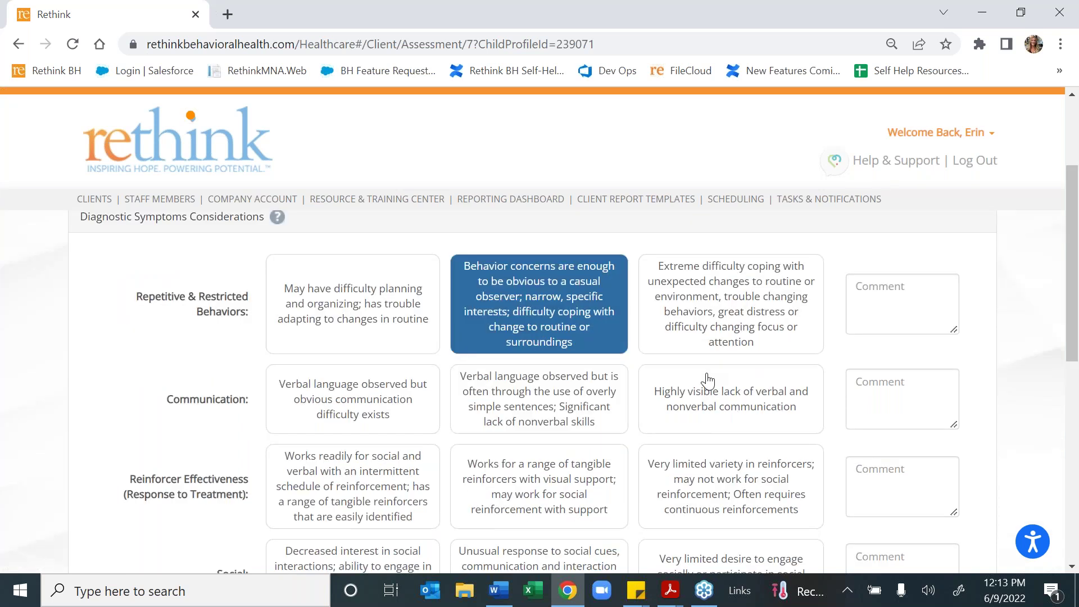
{"action": "left_click", "coordinate": [743, 304]}
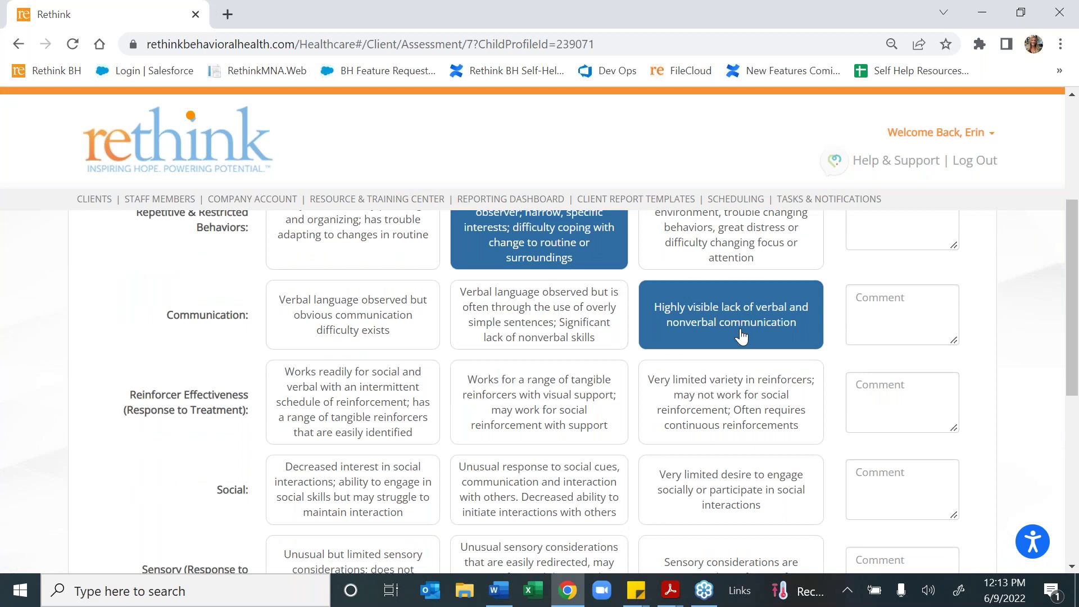
{"action": "left_click", "coordinate": [584, 404]}
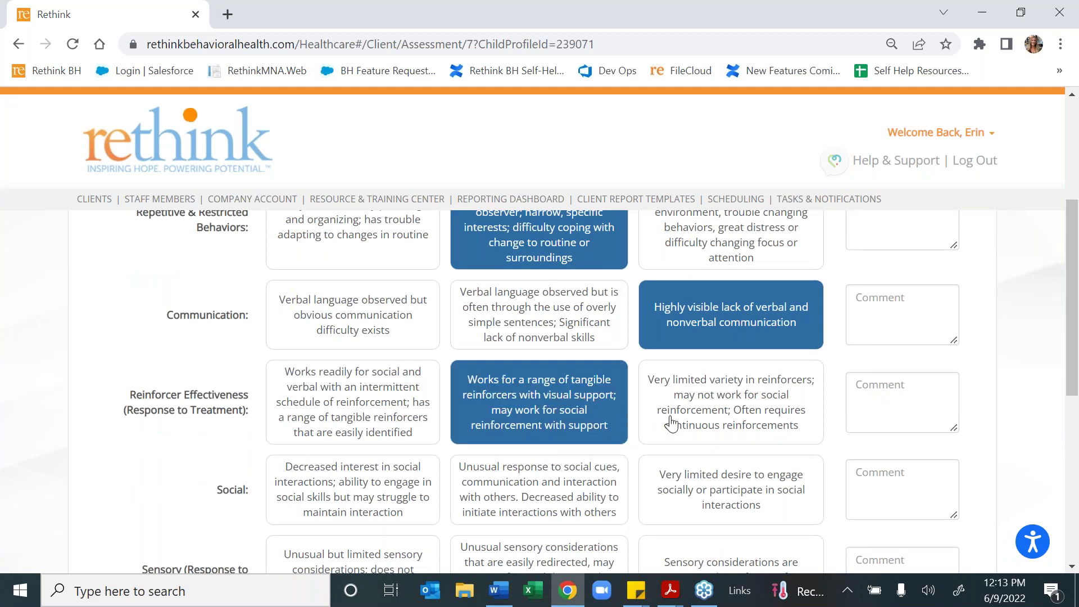
- Rate Social as very limited desire to engage and Sensory as unusual but easily redirected, and finish the assessment
{"action": "scroll", "coordinate": [716, 422], "scroll_direction": "down", "scroll_amount": 2}
{"action": "left_click", "coordinate": [713, 410]}
{"action": "left_click", "coordinate": [573, 481]}
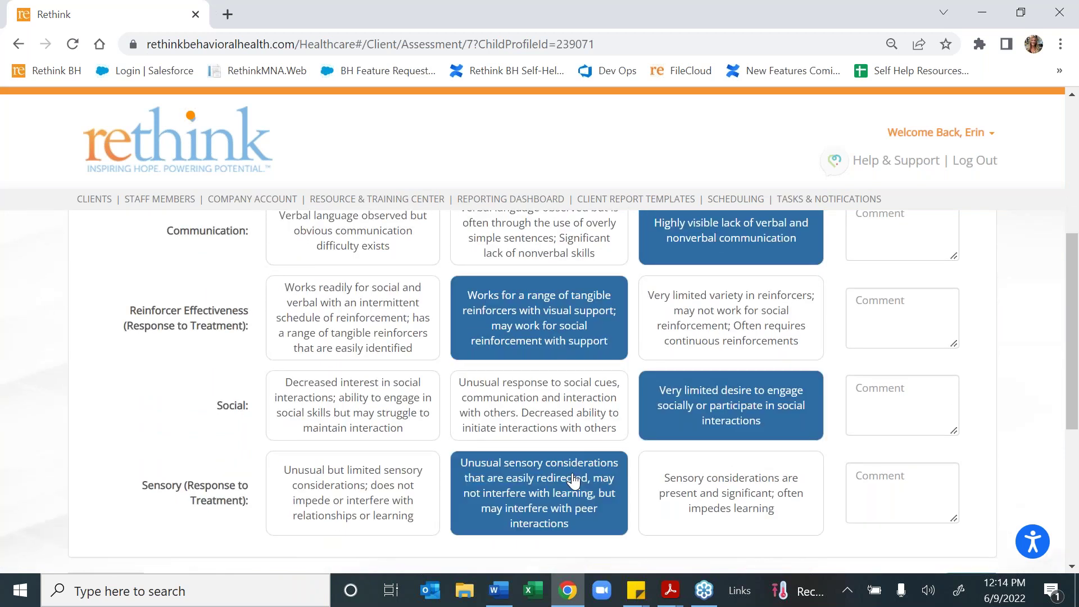
{"action": "scroll", "coordinate": [540, 394], "scroll_direction": "down", "scroll_amount": 1}
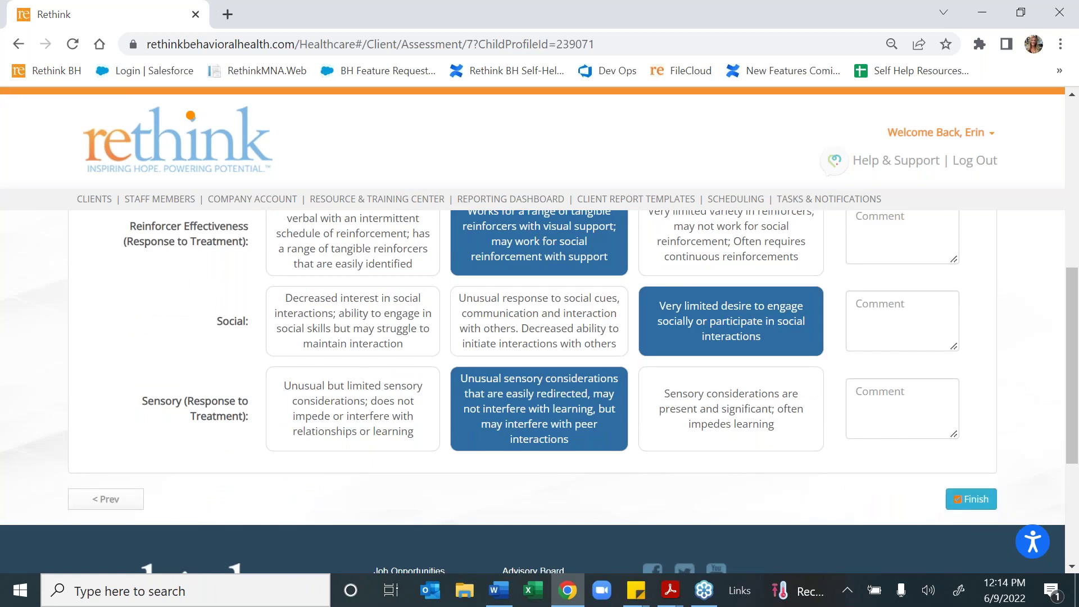
{"action": "left_click", "coordinate": [973, 549]}
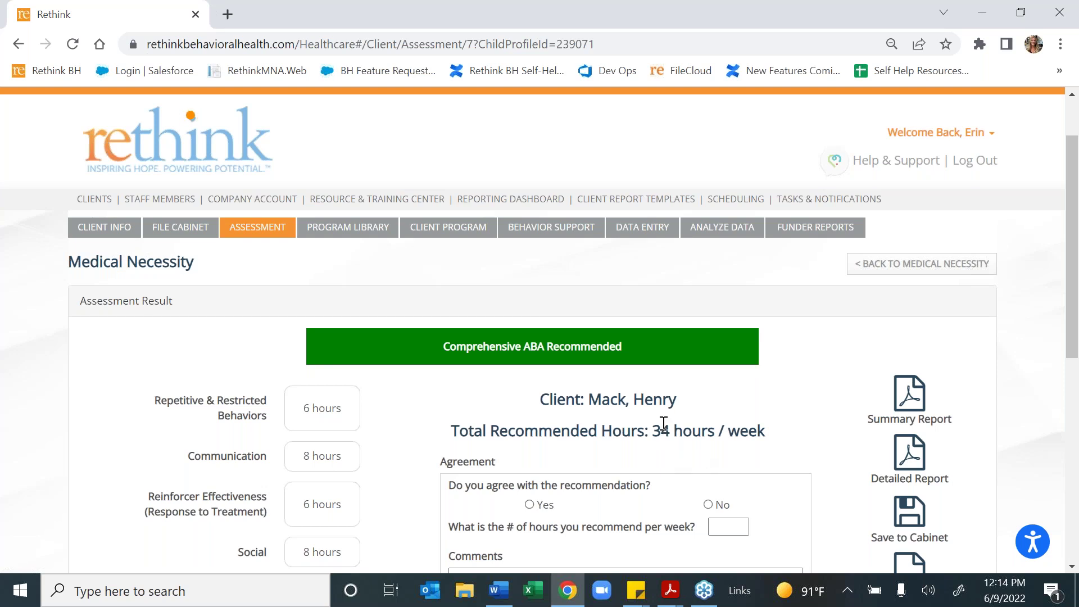
- Agree with the recommendation in the assessment result and set the recommended number of hours per week to 33
{"action": "scroll", "coordinate": [340, 396], "scroll_direction": "down", "scroll_amount": 1}
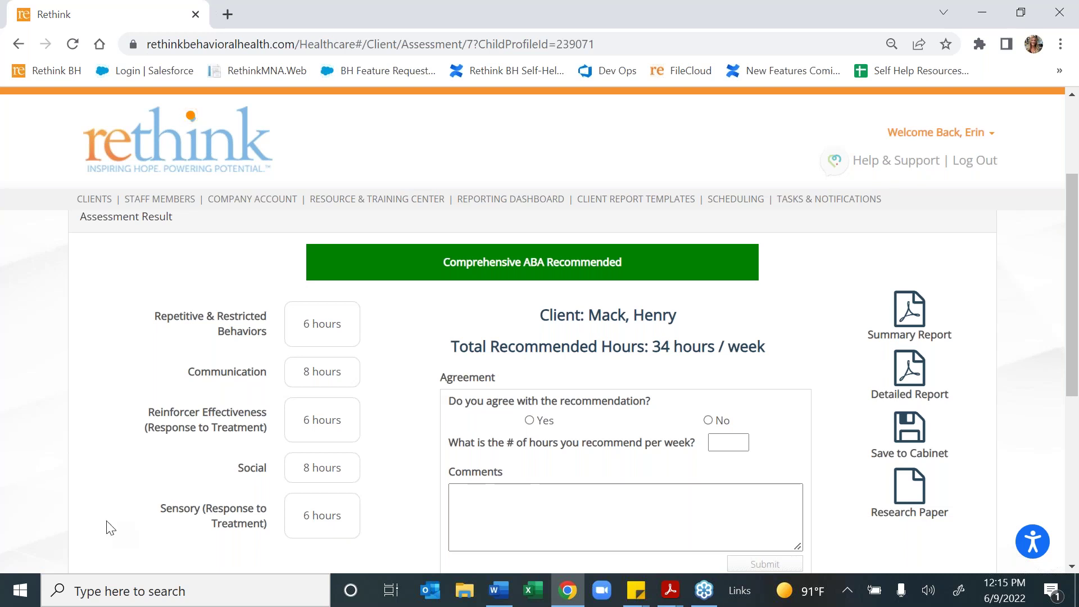
{"action": "left_click", "coordinate": [529, 420]}
{"action": "left_click", "coordinate": [734, 438]}
{"action": "type", "text": "32"}
{"action": "scroll", "coordinate": [735, 439], "scroll_direction": "down", "scroll_amount": 3}
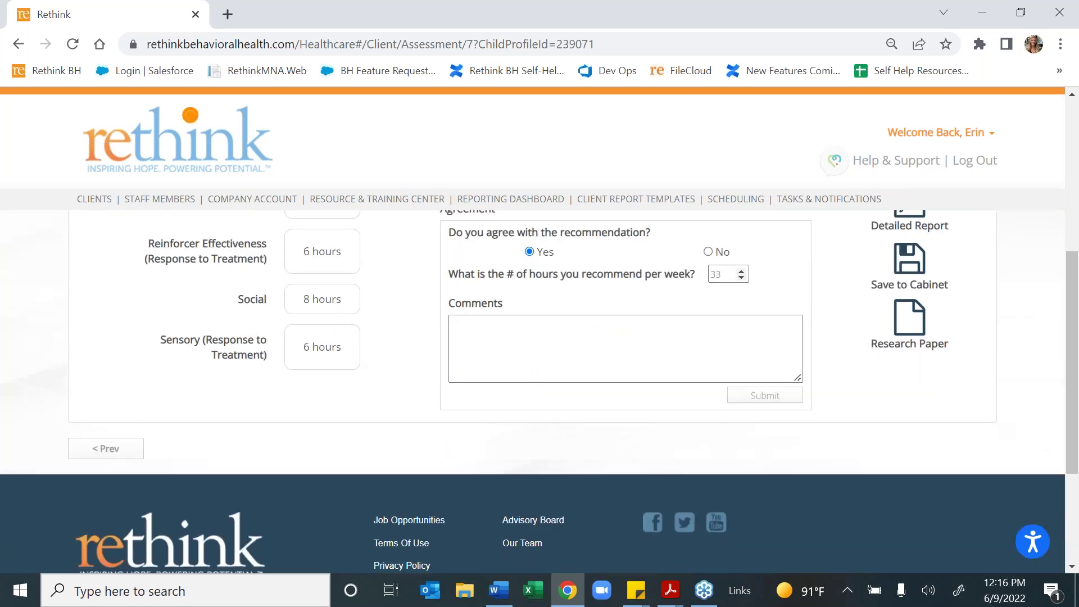
{"action": "scroll", "coordinate": [854, 423], "scroll_direction": "up", "scroll_amount": 3}
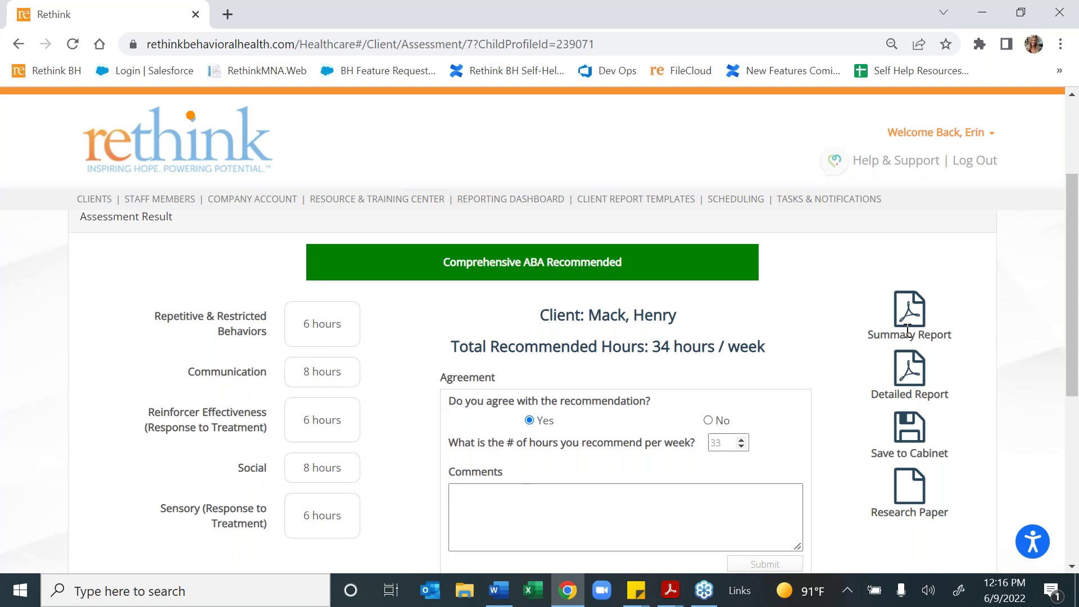
- Download the detailed report of the assessment result as a PDF, open it and read through its pages
{"action": "left_click", "coordinate": [911, 373]}
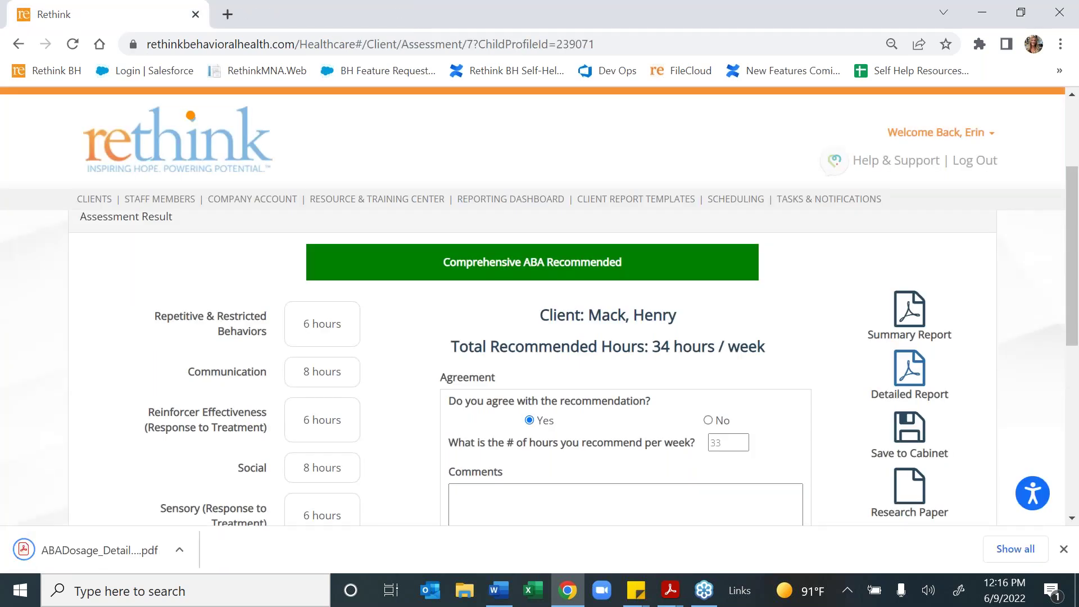
{"action": "left_click", "coordinate": [59, 555]}
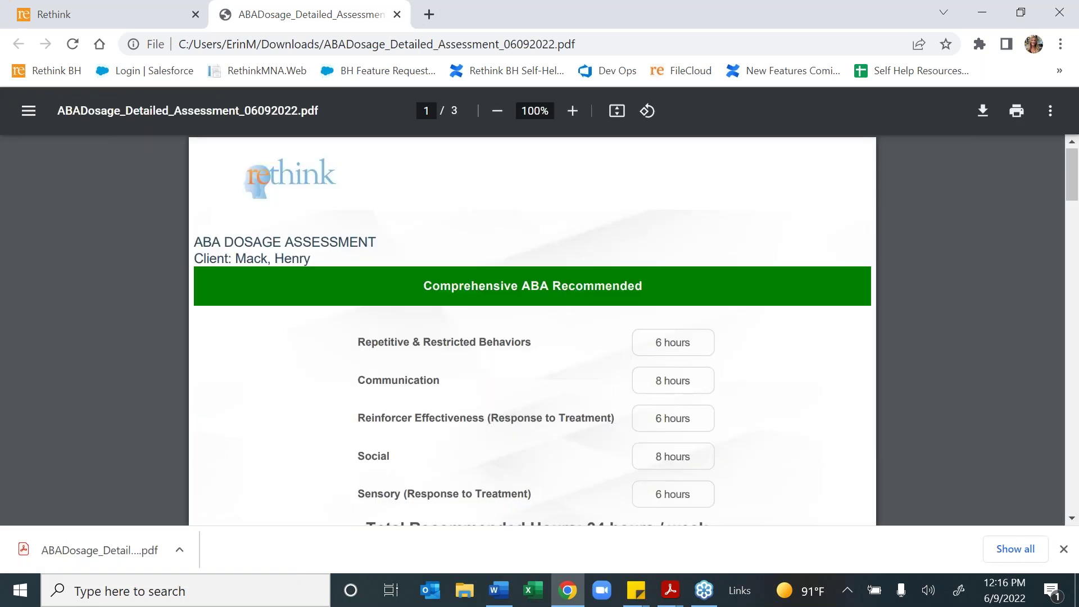
{"action": "scroll", "coordinate": [826, 415], "scroll_direction": "down", "scroll_amount": 8}
{"action": "scroll", "coordinate": [825, 415], "scroll_direction": "down", "scroll_amount": 2}
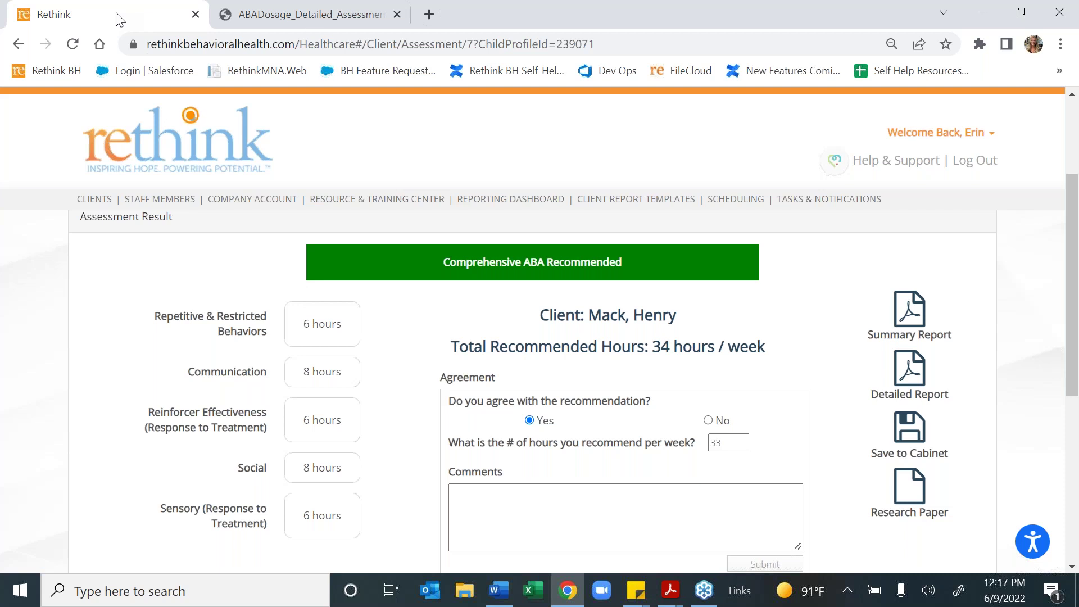
- Open the client's Funder Reports, then switch to the re-authorization report PDF in Adobe Acrobat Reader and maximize its window
{"action": "scroll", "coordinate": [809, 340], "scroll_direction": "up", "scroll_amount": 3}
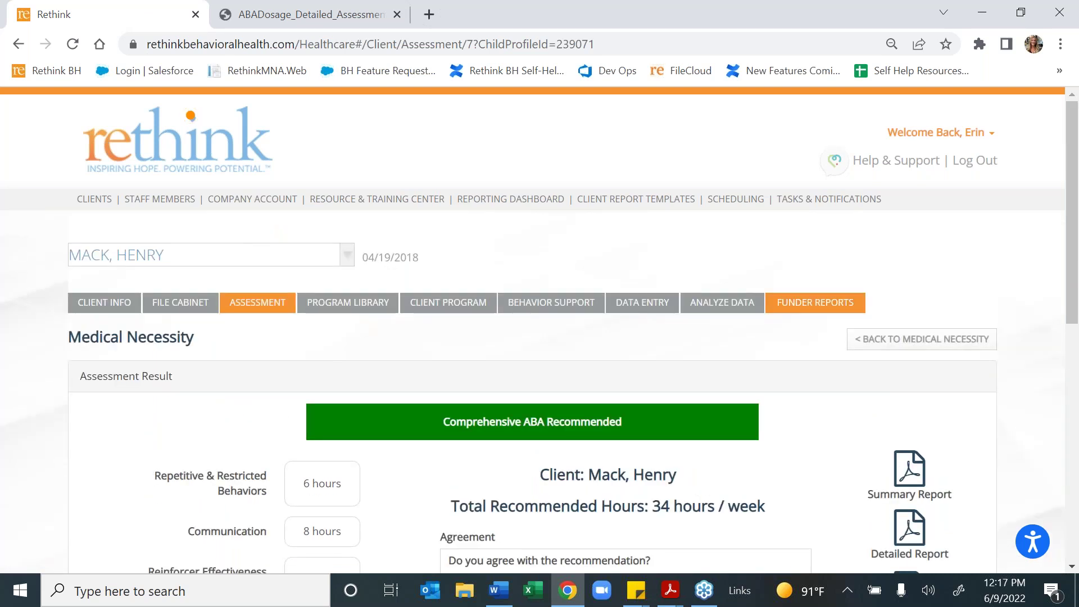
{"action": "left_click", "coordinate": [815, 302]}
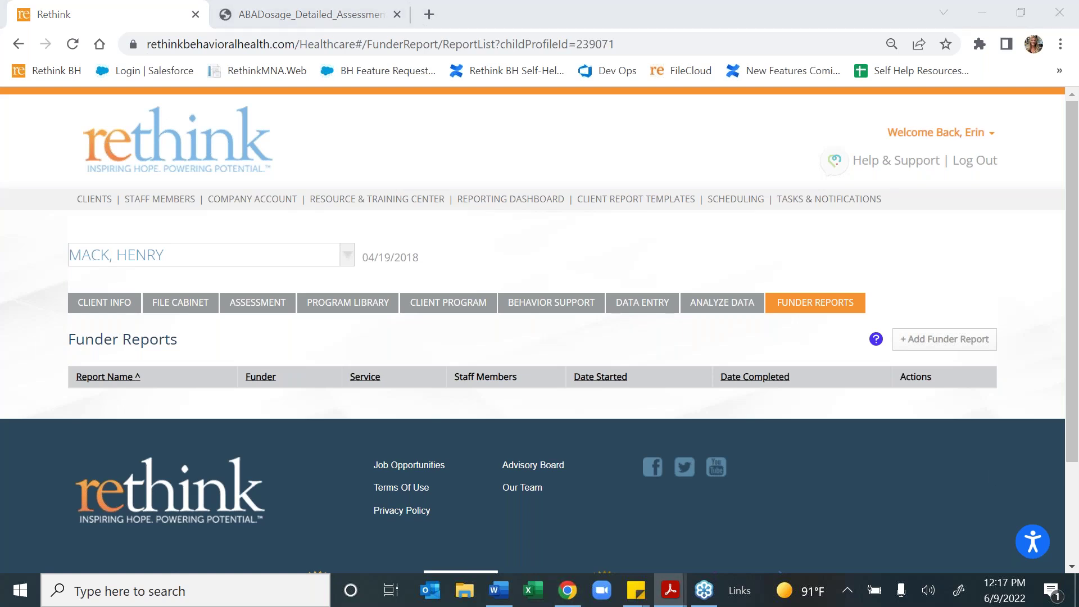
{"action": "left_click_drag", "start_coordinate": [1078, 235], "coordinate": [960, 257]}
{"action": "left_click_drag", "start_coordinate": [884, 251], "coordinate": [546, 71]}
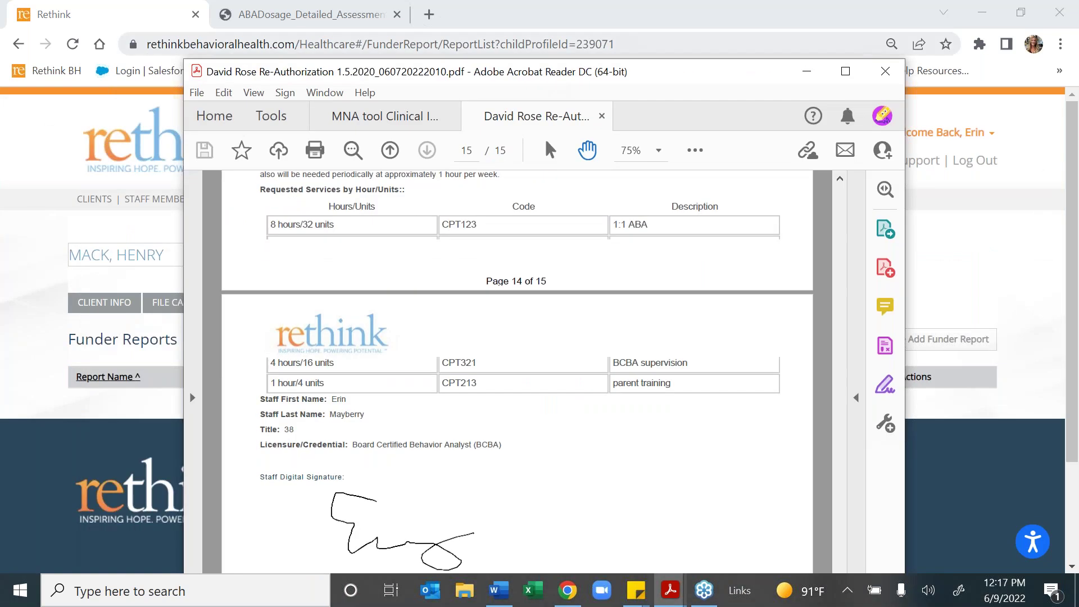
{"action": "left_click", "coordinate": [846, 71]}
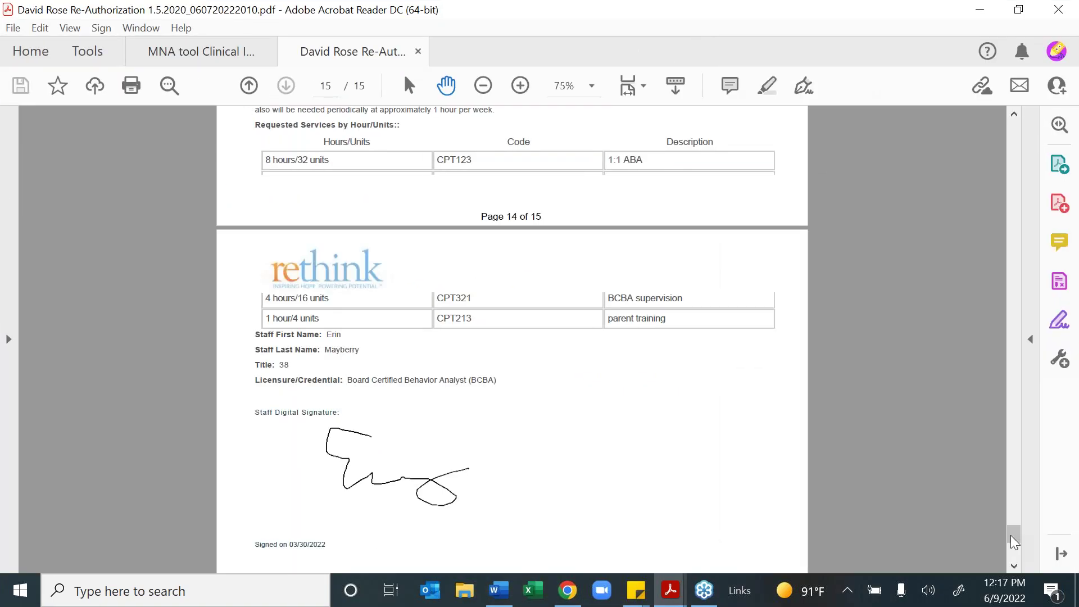
- Examine the re-authorization report from its first page through the Medical Necessity results under Recommended Services to the staff signature
{"action": "left_click_drag", "start_coordinate": [1015, 542], "coordinate": [1015, 121]}
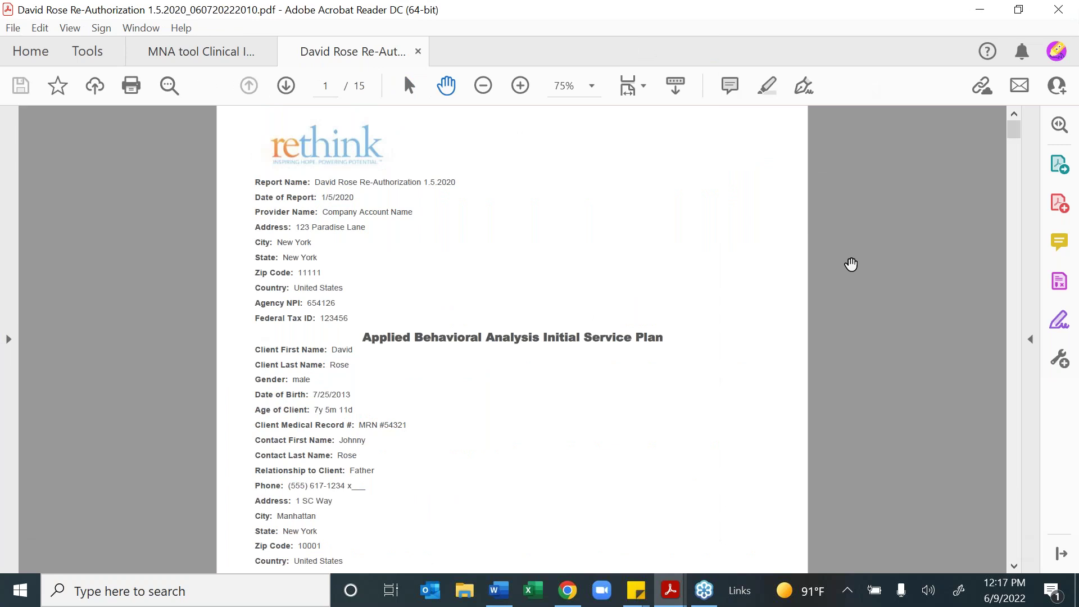
{"action": "scroll", "coordinate": [851, 264], "scroll_direction": "down", "scroll_amount": 10}
{"action": "scroll", "coordinate": [838, 295], "scroll_direction": "down", "scroll_amount": 14}
{"action": "scroll", "coordinate": [839, 294], "scroll_direction": "down", "scroll_amount": 20}
{"action": "scroll", "coordinate": [839, 295], "scroll_direction": "down", "scroll_amount": 18}
{"action": "scroll", "coordinate": [844, 295], "scroll_direction": "down", "scroll_amount": 20}
{"action": "scroll", "coordinate": [852, 305], "scroll_direction": "down", "scroll_amount": 20}
{"action": "scroll", "coordinate": [852, 305], "scroll_direction": "down", "scroll_amount": 20}
{"action": "scroll", "coordinate": [852, 305], "scroll_direction": "down", "scroll_amount": 20}
{"action": "scroll", "coordinate": [880, 432], "scroll_direction": "down", "scroll_amount": 15}
{"action": "scroll", "coordinate": [889, 456], "scroll_direction": "down", "scroll_amount": 18}
{"action": "scroll", "coordinate": [888, 457], "scroll_direction": "down", "scroll_amount": 20}
{"action": "scroll", "coordinate": [891, 459], "scroll_direction": "down", "scroll_amount": 20}
{"action": "scroll", "coordinate": [891, 464], "scroll_direction": "down", "scroll_amount": 15}
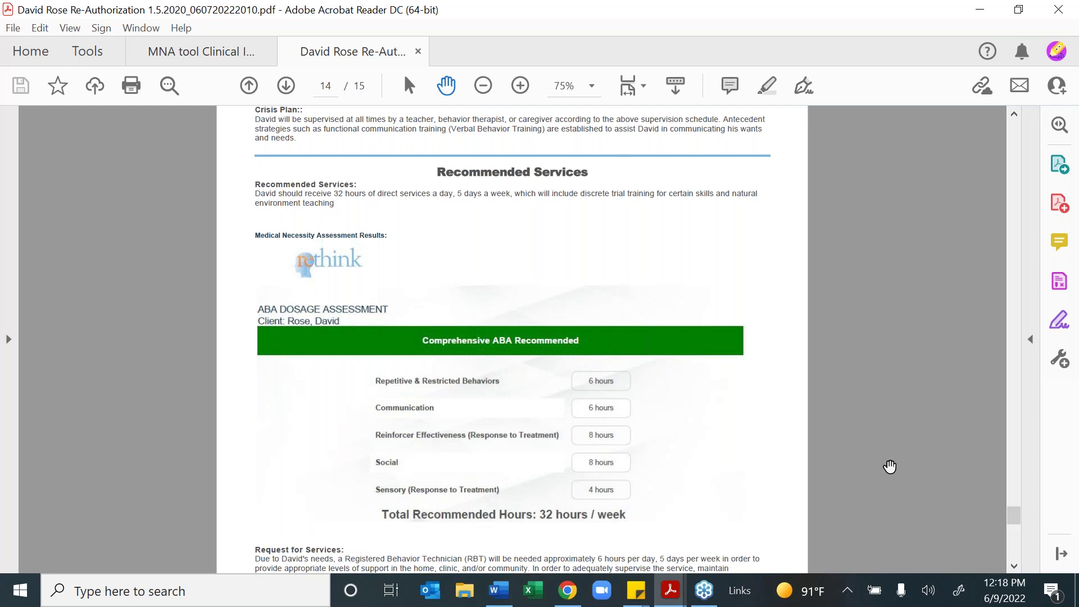
{"action": "scroll", "coordinate": [891, 467], "scroll_direction": "down", "scroll_amount": 10}
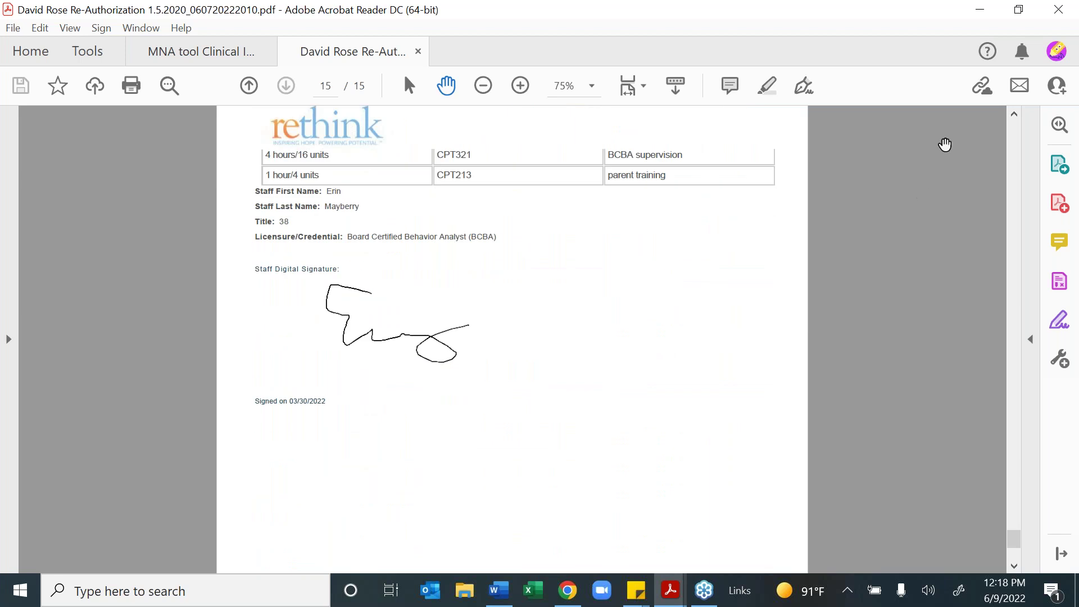
- Return to the client's assessments in Rethink and create a new Medical Necessity assessment of type Service Re-Authorization
{"action": "left_click", "coordinate": [579, 600]}
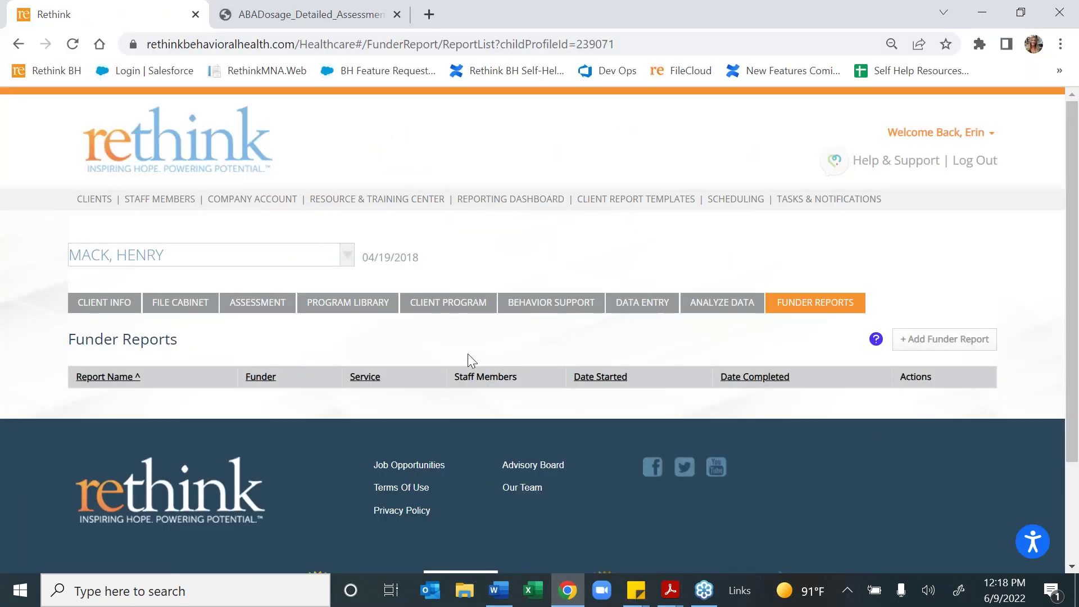
{"action": "left_click", "coordinate": [250, 309]}
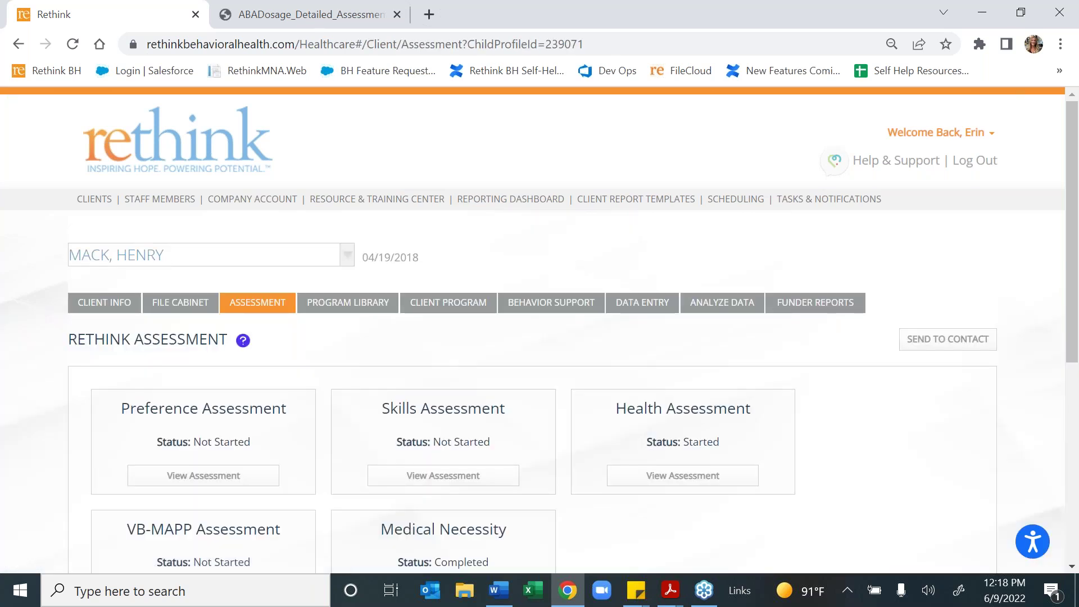
{"action": "scroll", "coordinate": [587, 452], "scroll_direction": "down", "scroll_amount": 3}
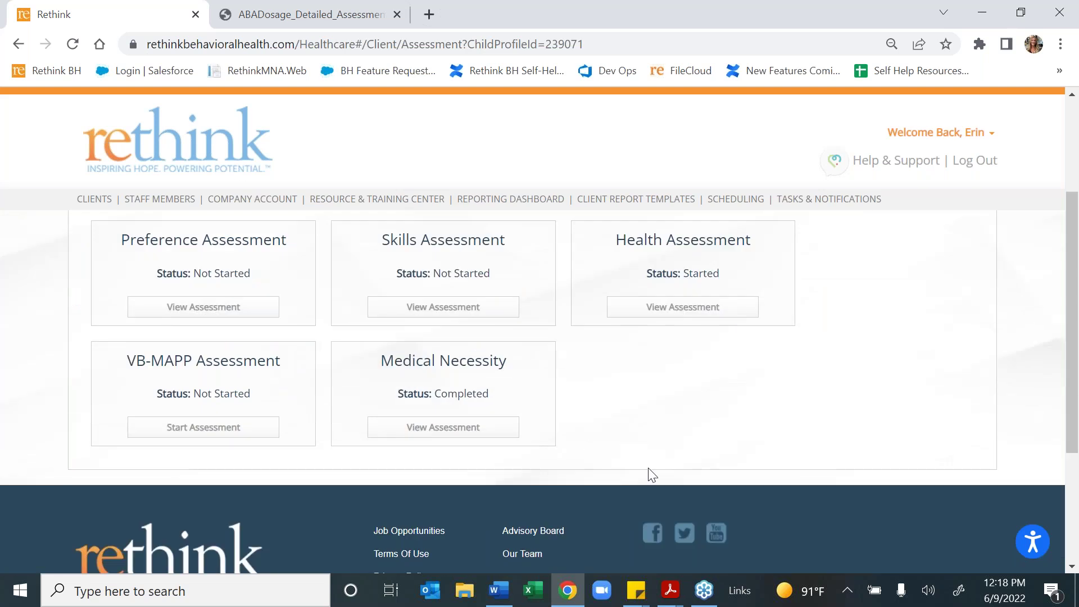
{"action": "left_click", "coordinate": [441, 428]}
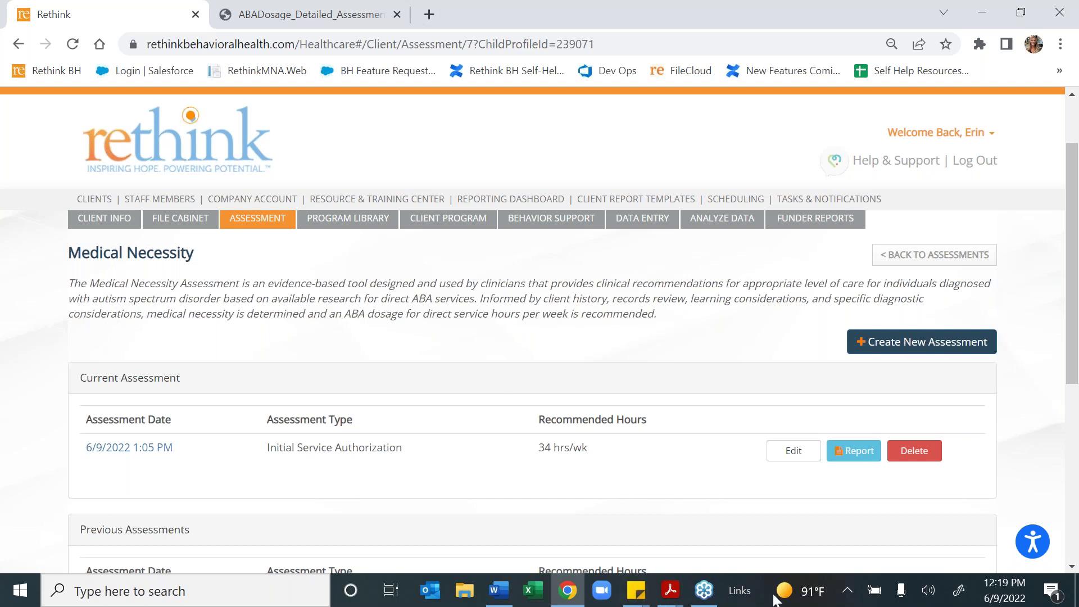
{"action": "left_click", "coordinate": [956, 342]}
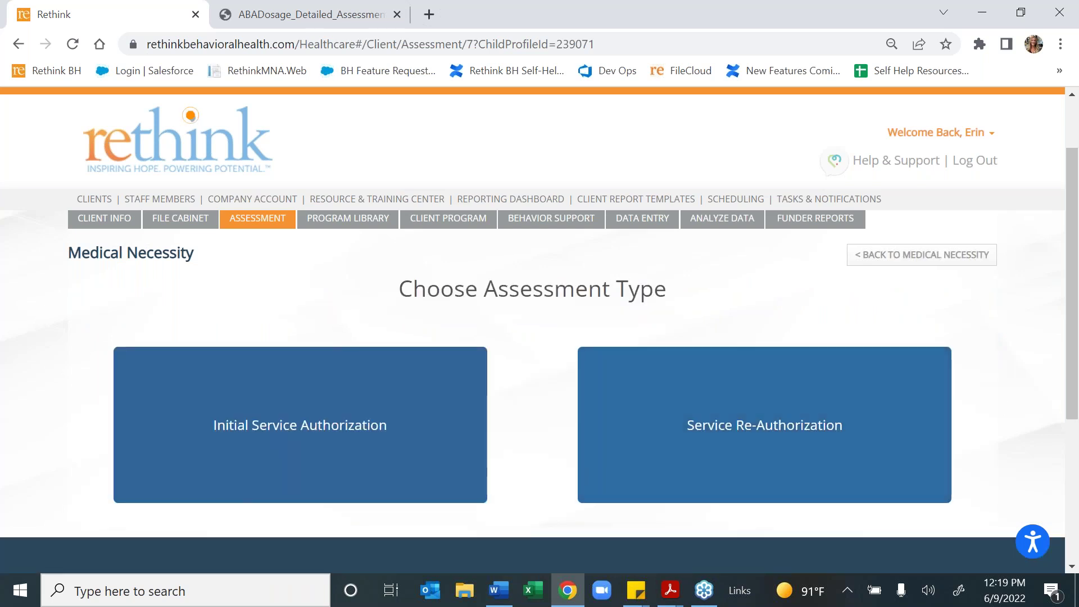
{"action": "left_click", "coordinate": [764, 425]}
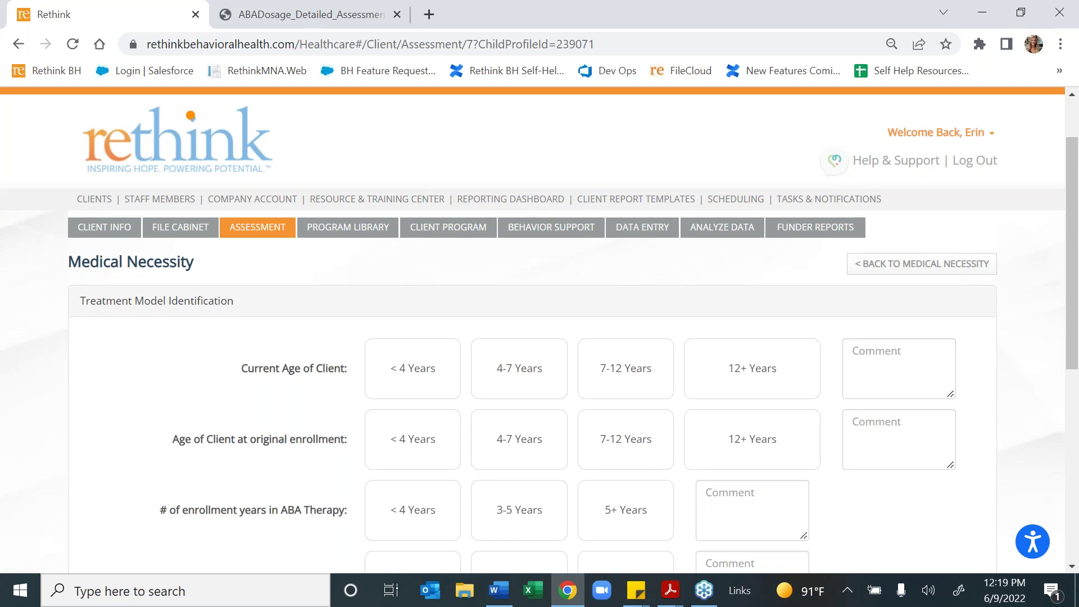
- Set the client's current age to 4-7 Years with the comment "4.6 years" and the age at original enrollment to < 4 Years
{"action": "scroll", "coordinate": [540, 394], "scroll_direction": "down", "scroll_amount": 1}
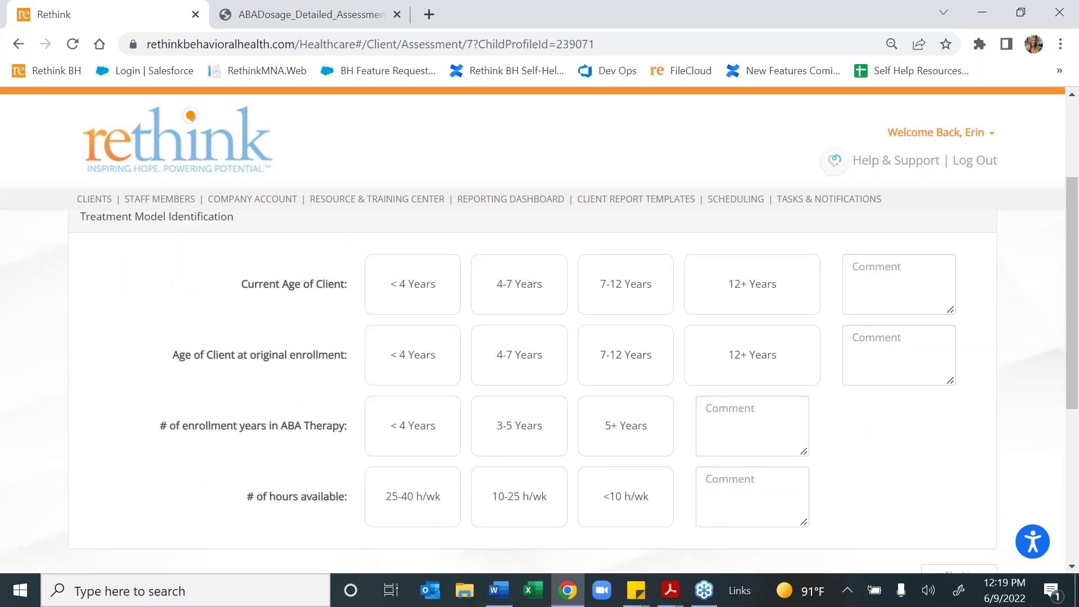
{"action": "left_click", "coordinate": [528, 299]}
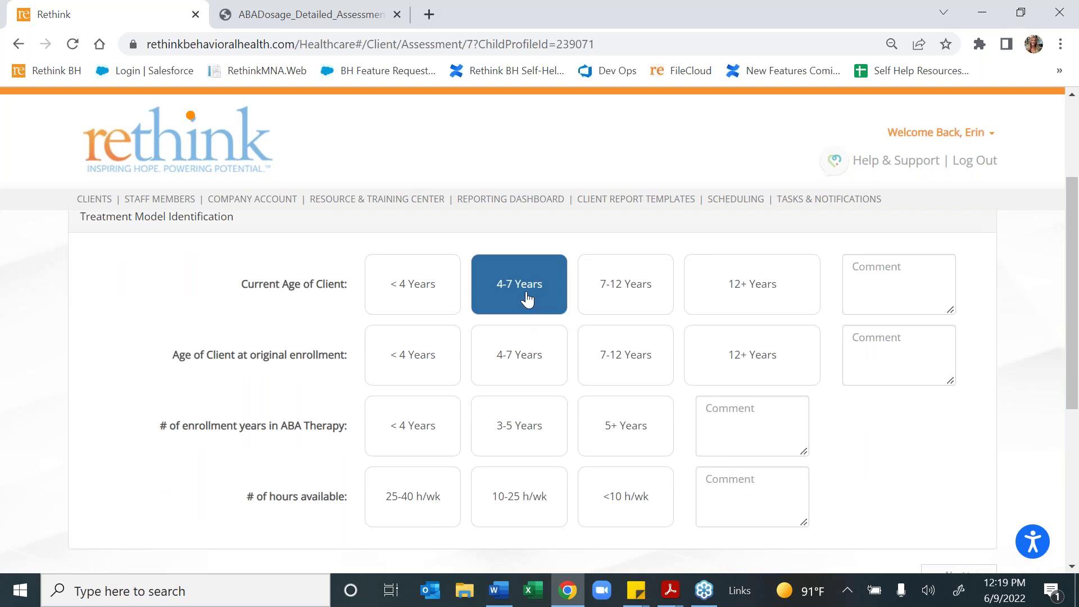
{"action": "left_click", "coordinate": [889, 289]}
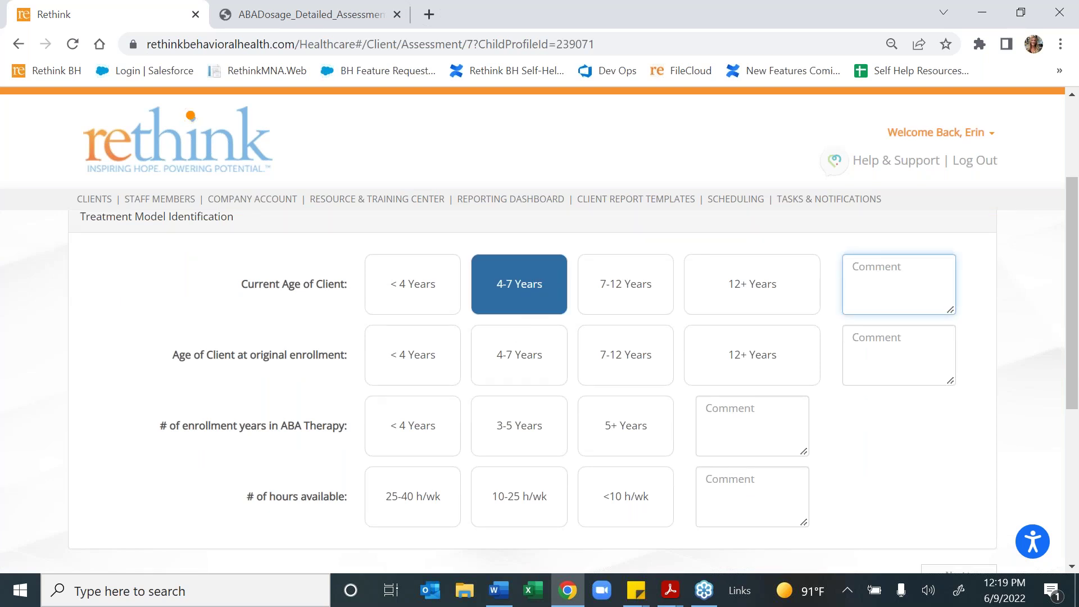
{"action": "type", "text": "4.6 years"}
{"action": "left_click", "coordinate": [431, 376]}
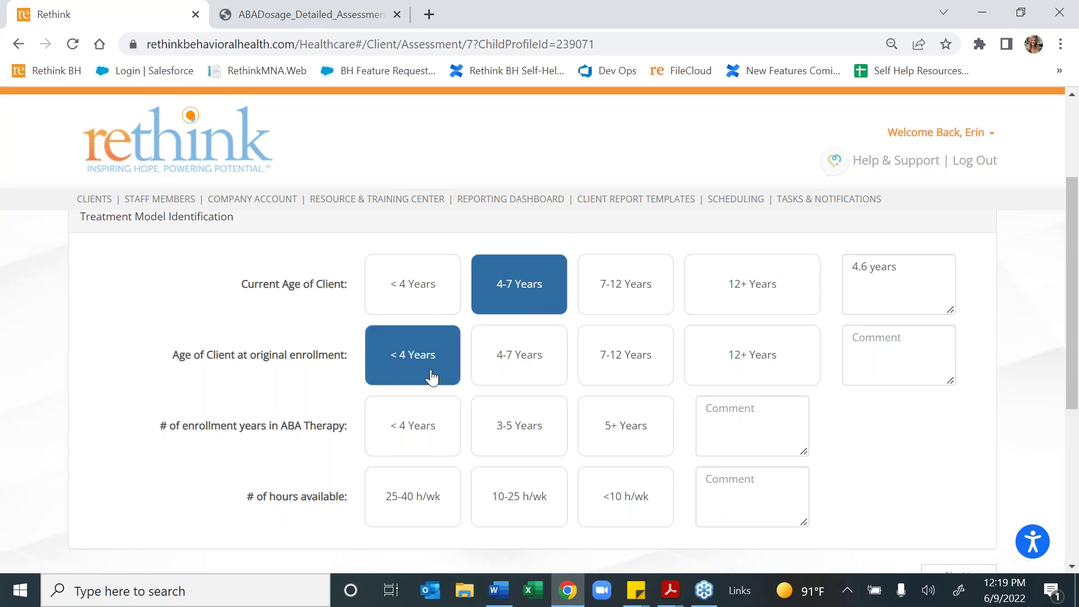
- Set enrollment years in ABA Therapy to < 4 Years and hours available to 25-40 h/wk, and continue to Planning Considerations
{"action": "left_click", "coordinate": [438, 427]}
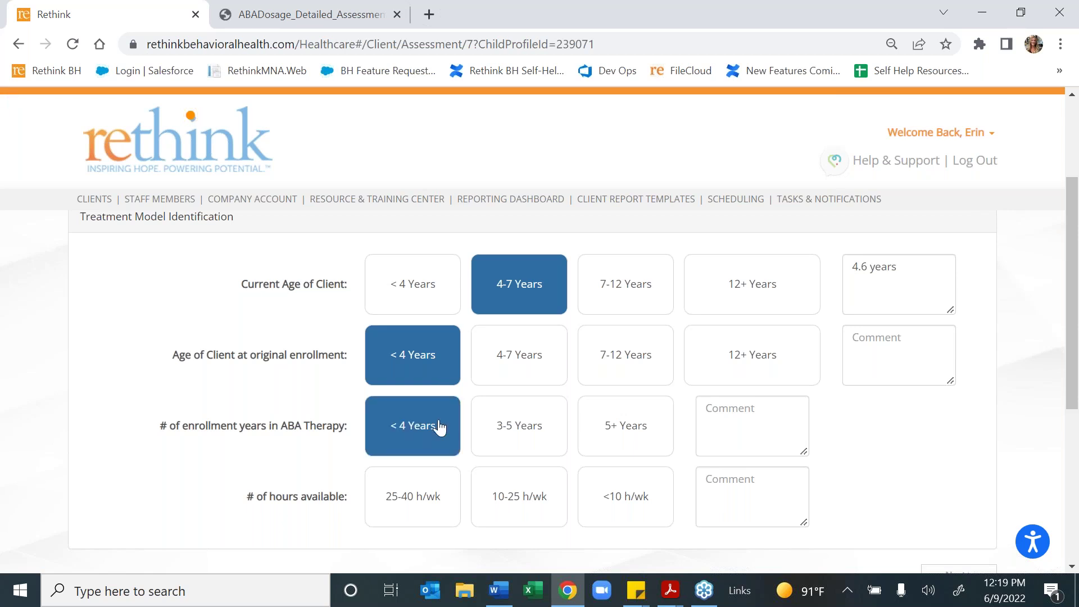
{"action": "left_click", "coordinate": [410, 498]}
{"action": "scroll", "coordinate": [966, 492], "scroll_direction": "down", "scroll_amount": 2}
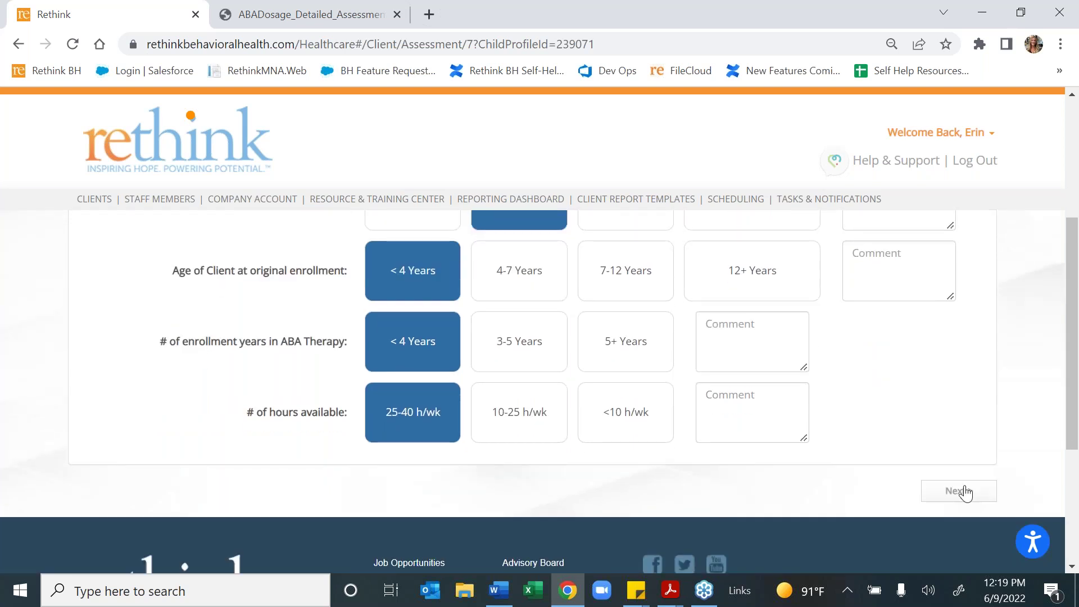
{"action": "left_click", "coordinate": [963, 492]}
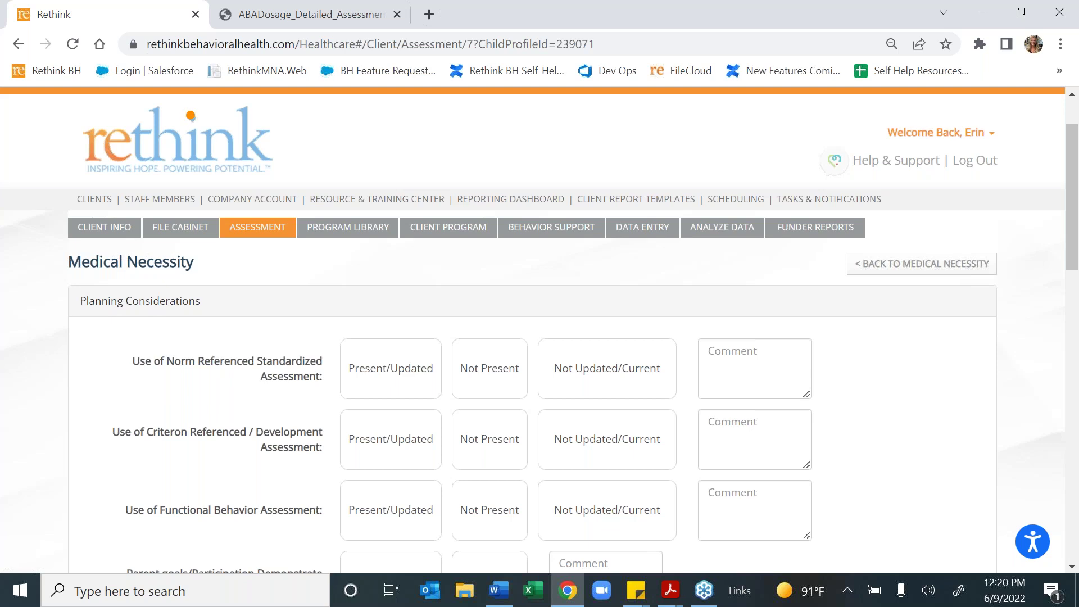
- Mark the norm referenced assessment Not Present and the criterion referenced assessment Present/Updated with the comment "VBMAPP results 48"
{"action": "left_click", "coordinate": [486, 388]}
{"action": "left_click", "coordinate": [378, 465]}
{"action": "left_click", "coordinate": [709, 423]}
{"action": "type", "text": "VBMAP"}
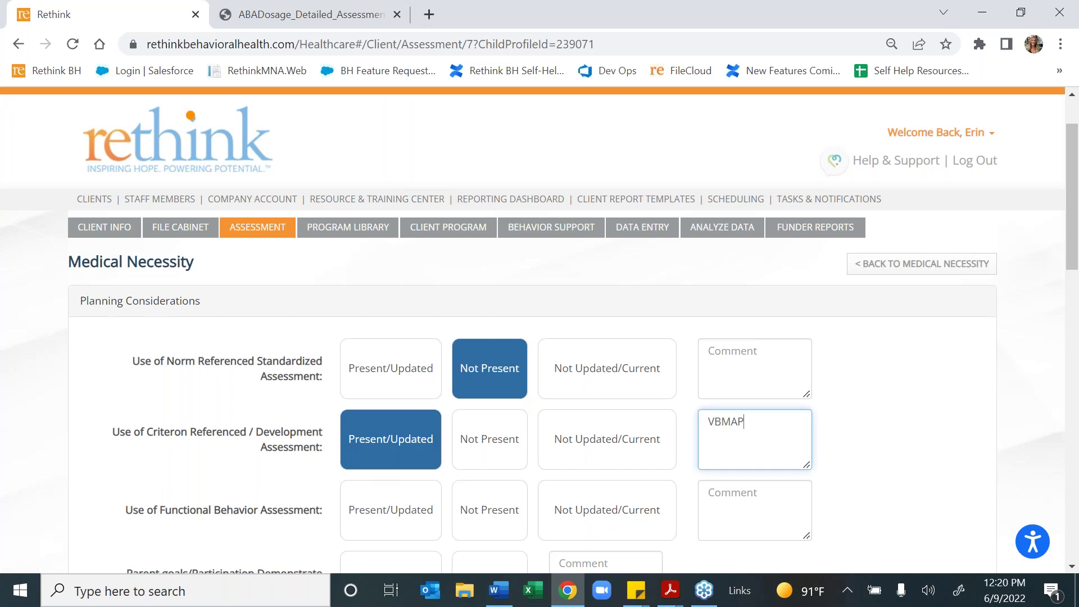
{"action": "type", "text": "P results 48"}
- Mark the functional behavior assessment and parent goals/participation progress as Present/Updated
{"action": "scroll", "coordinate": [540, 388], "scroll_direction": "down", "scroll_amount": 3}
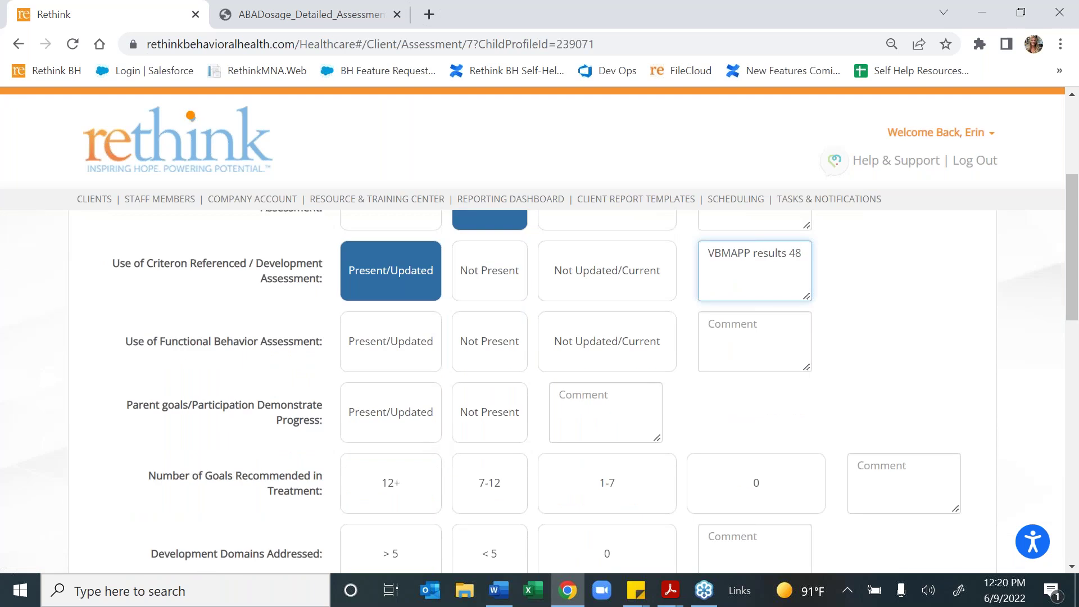
{"action": "left_click", "coordinate": [390, 342]}
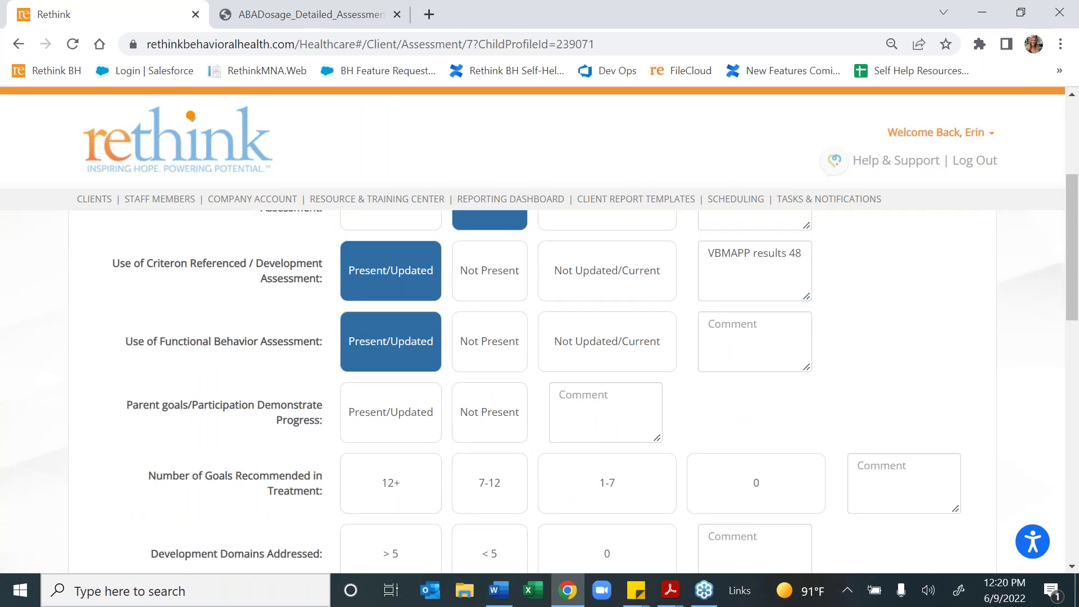
{"action": "scroll", "coordinate": [551, 423], "scroll_direction": "down", "scroll_amount": 2}
{"action": "left_click", "coordinate": [373, 344]}
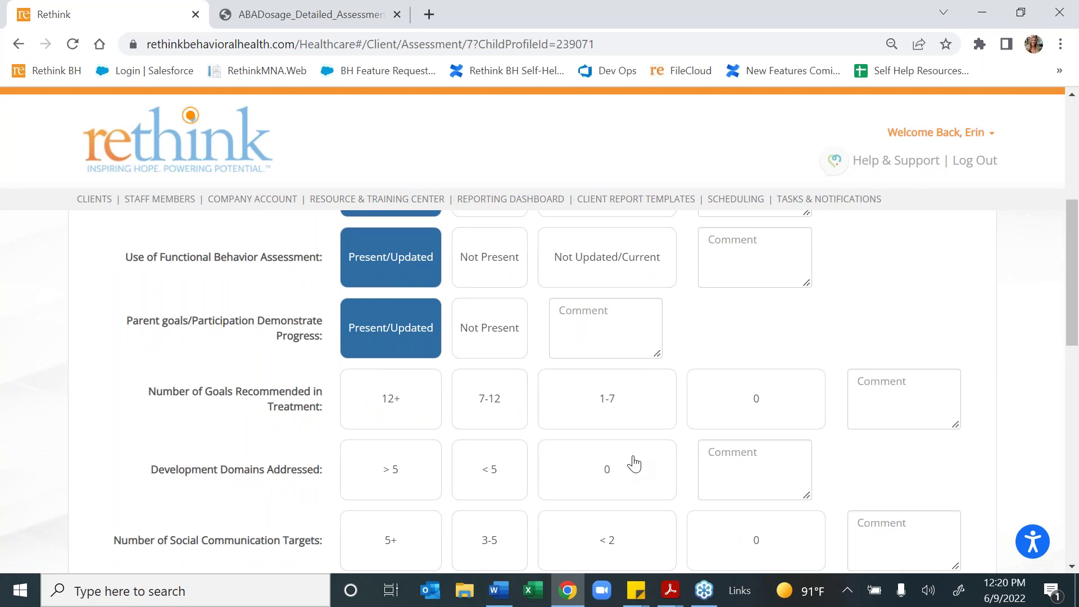
- Set recommended goals to 12+, development domains addressed to > 5, social communication targets to 5+ and social interaction targets to 3-5
{"action": "scroll", "coordinate": [634, 463], "scroll_direction": "down", "scroll_amount": 2}
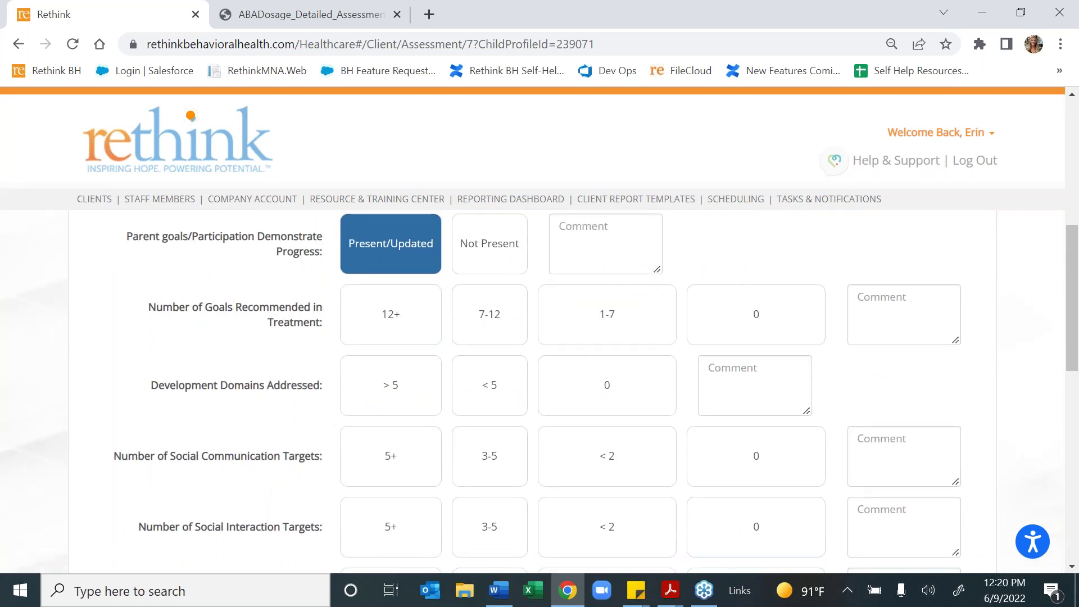
{"action": "left_click", "coordinate": [388, 331]}
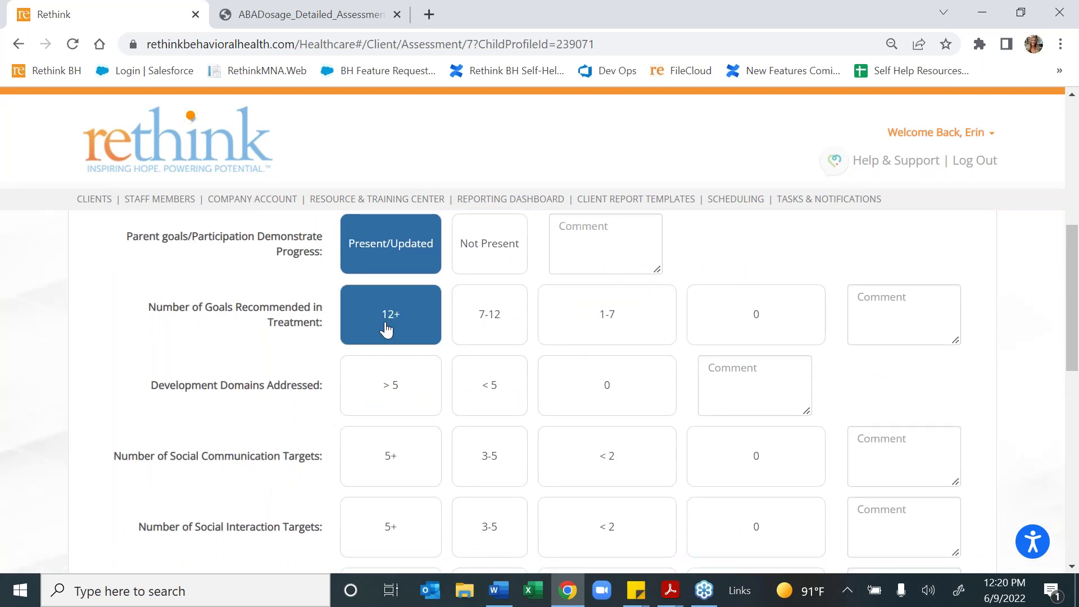
{"action": "left_click", "coordinate": [394, 412]}
{"action": "left_click", "coordinate": [400, 476]}
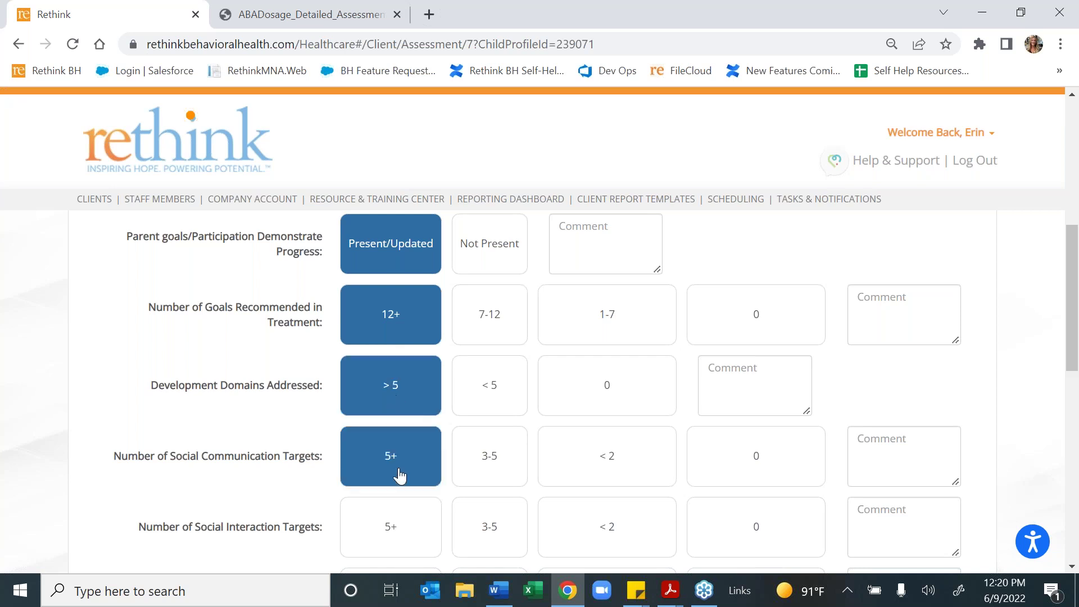
{"action": "left_click", "coordinate": [494, 523]}
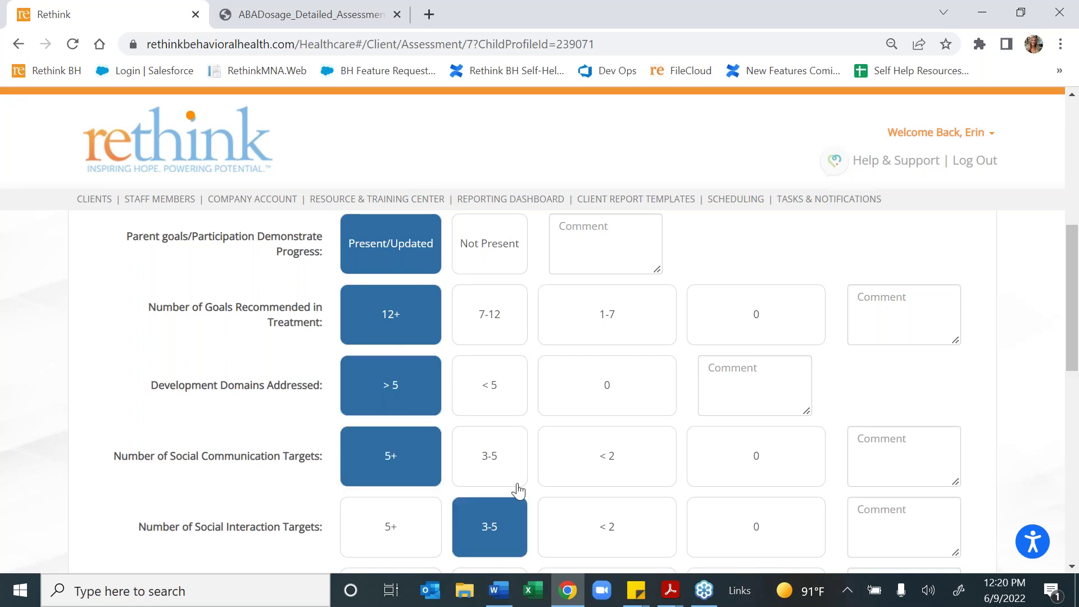
- Set restricted/repetitive behavior goals to < 2, mark quality of life, client dignity and coordination of care Present, and continue to Responsivity To Treatment
{"action": "scroll", "coordinate": [516, 489], "scroll_direction": "down", "scroll_amount": 3}
{"action": "scroll", "coordinate": [646, 264], "scroll_direction": "down", "scroll_amount": 3}
{"action": "left_click", "coordinate": [646, 265]}
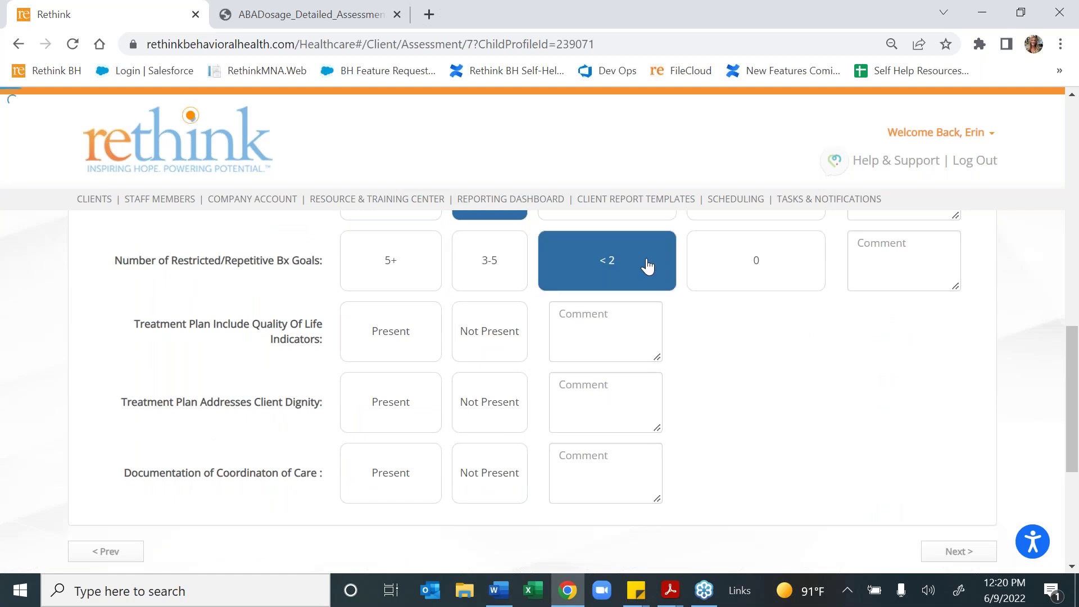
{"action": "left_click", "coordinate": [407, 337]}
{"action": "left_click", "coordinate": [408, 406]}
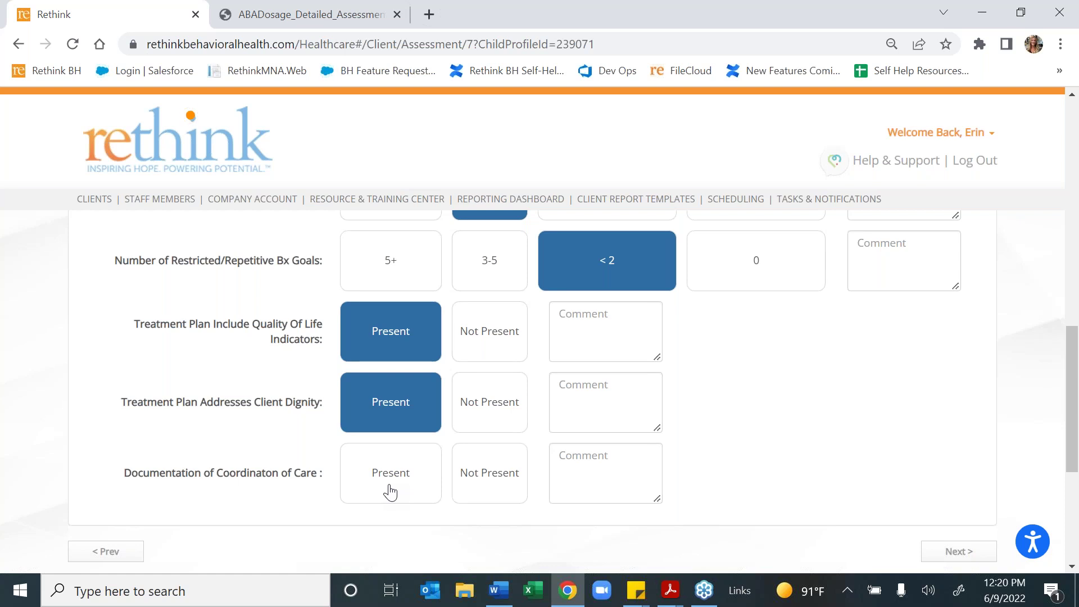
{"action": "left_click", "coordinate": [390, 493]}
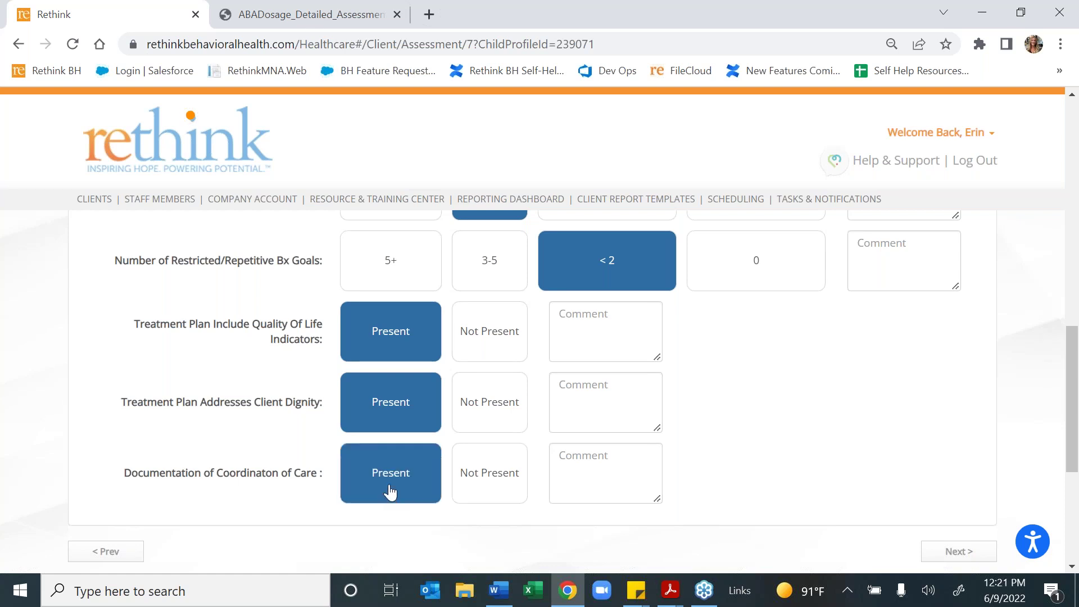
{"action": "left_click", "coordinate": [956, 553]}
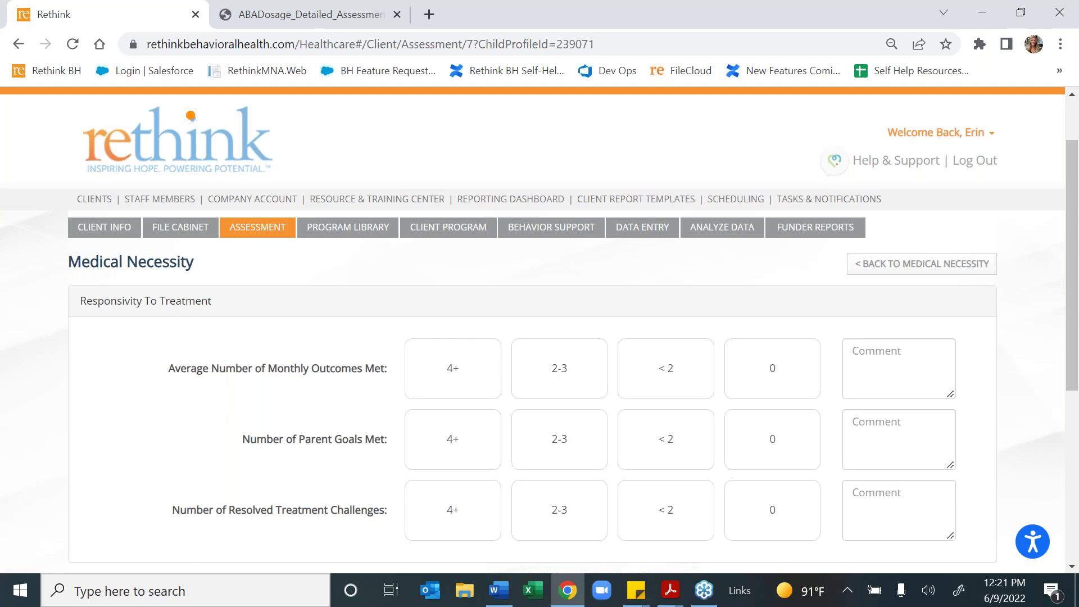
- Set monthly outcomes met and parent goals met to < 2 and resolved treatment challenges to 2-3, and continue to Documented Learning Improvement
{"action": "left_click", "coordinate": [673, 365]}
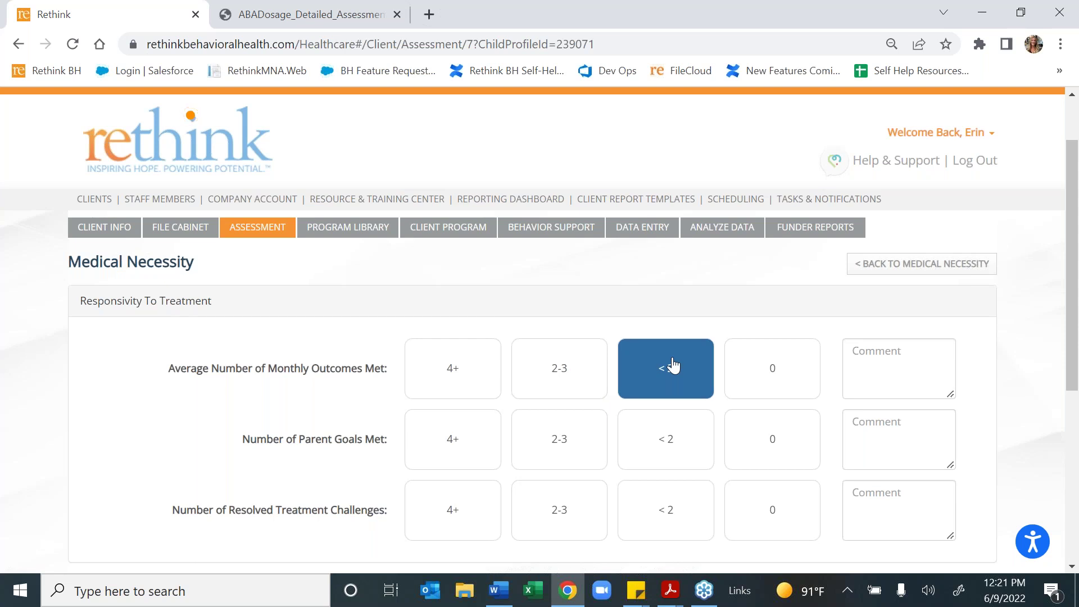
{"action": "left_click", "coordinate": [676, 449]}
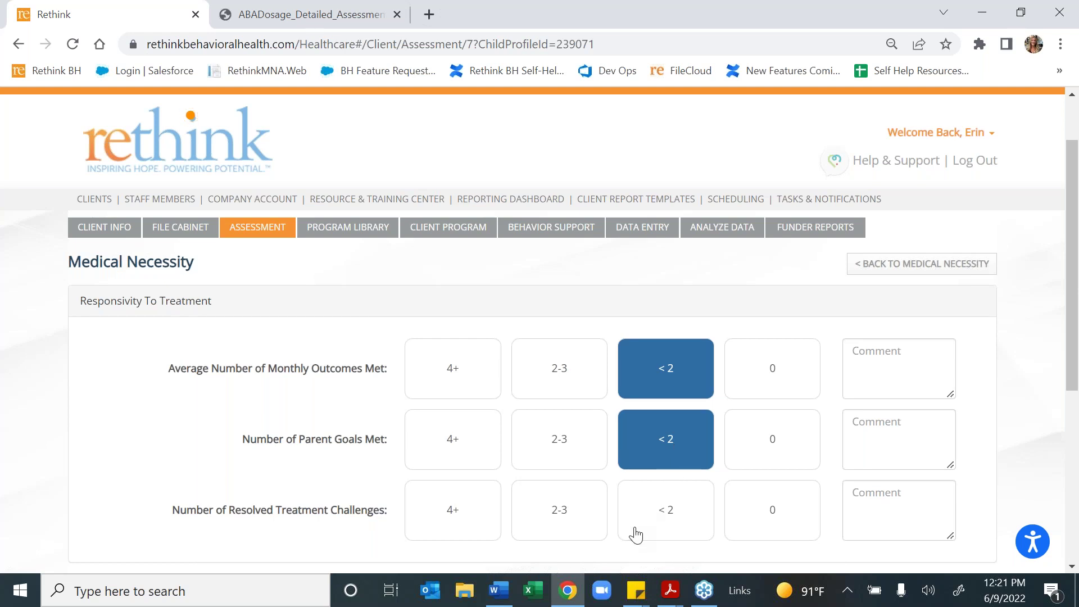
{"action": "left_click", "coordinate": [583, 534]}
{"action": "scroll", "coordinate": [822, 502], "scroll_direction": "down", "scroll_amount": 5}
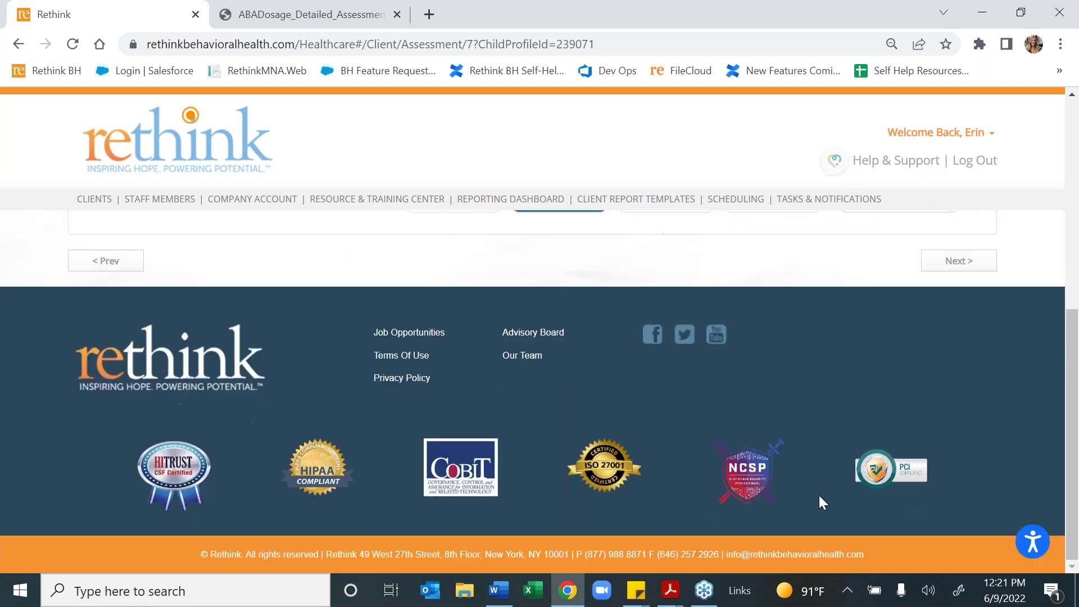
{"action": "scroll", "coordinate": [822, 499], "scroll_direction": "up", "scroll_amount": 4}
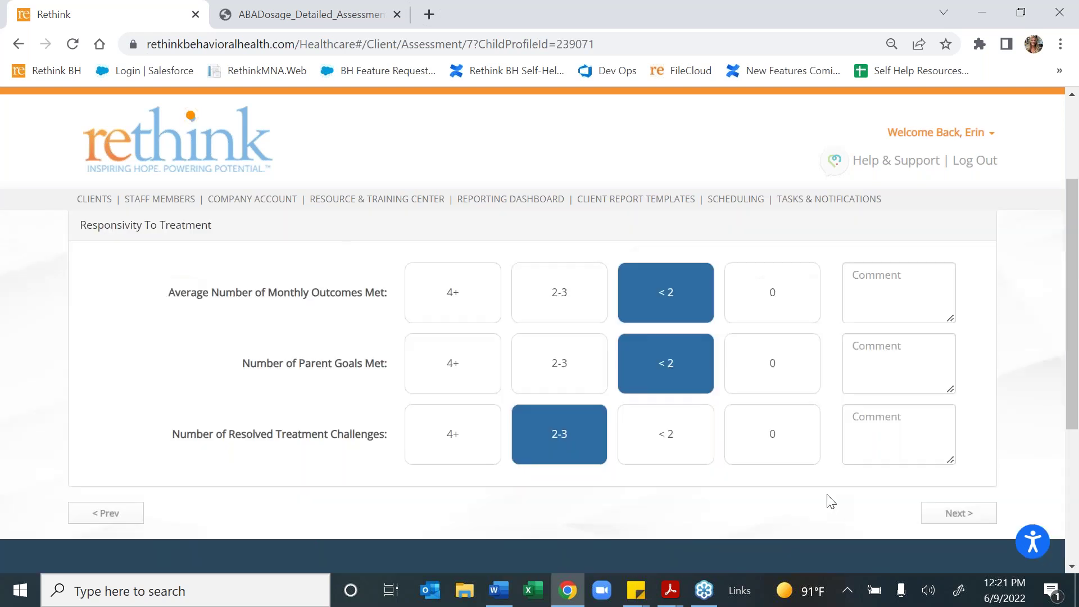
{"action": "left_click", "coordinate": [957, 515]}
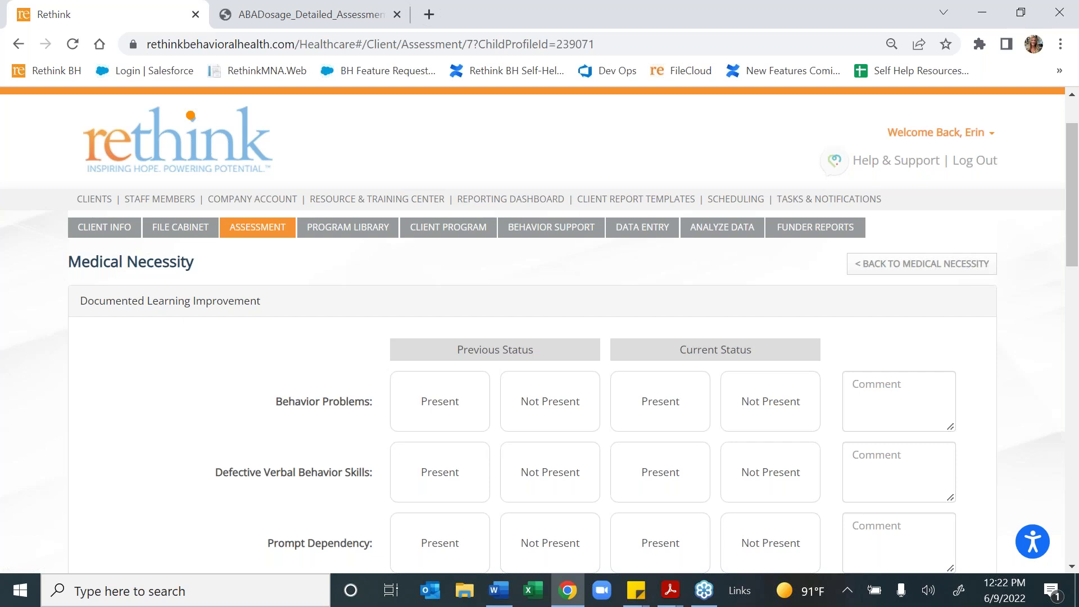
- Mark behavior problems, defective verbal behavior skills, prompt dependency and defective social skills as Present for both previous and current status
{"action": "scroll", "coordinate": [277, 304], "scroll_direction": "down", "scroll_amount": 1}
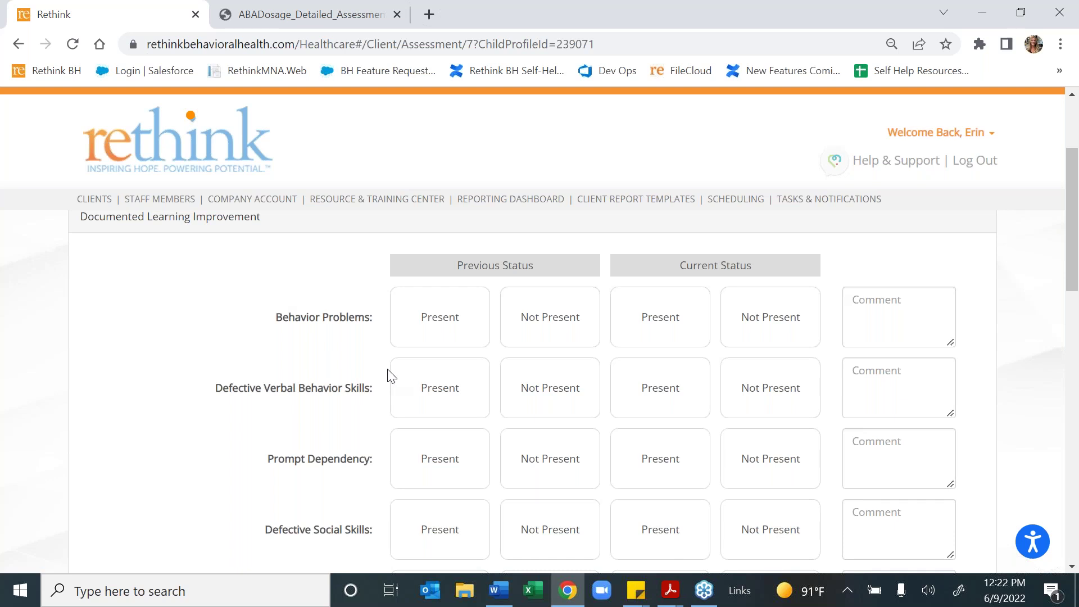
{"action": "left_click", "coordinate": [445, 320]}
{"action": "left_click", "coordinate": [444, 393]}
{"action": "left_click", "coordinate": [440, 459]}
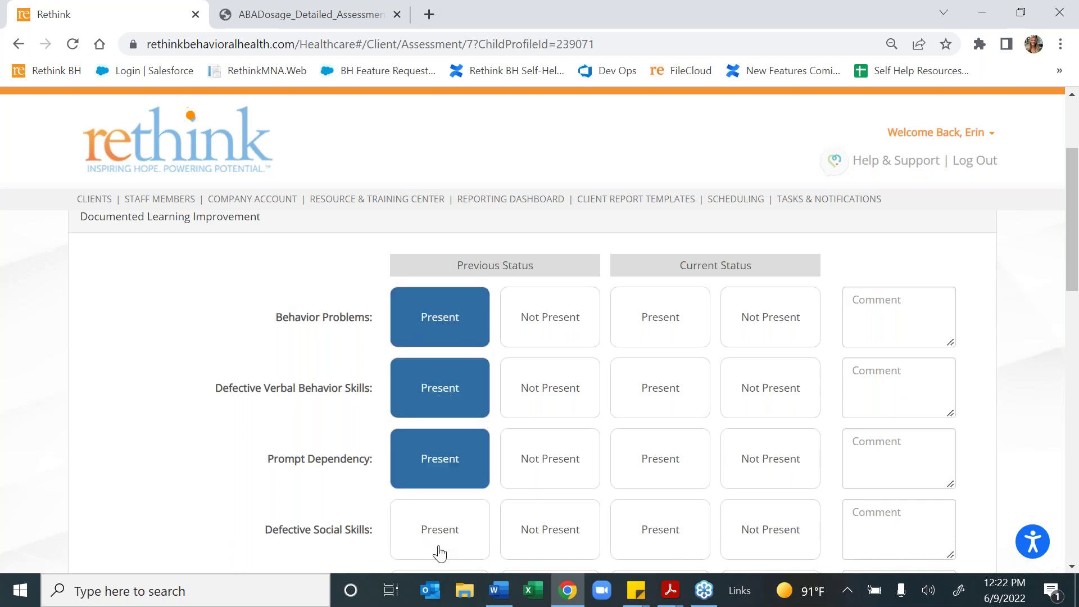
{"action": "left_click", "coordinate": [437, 548]}
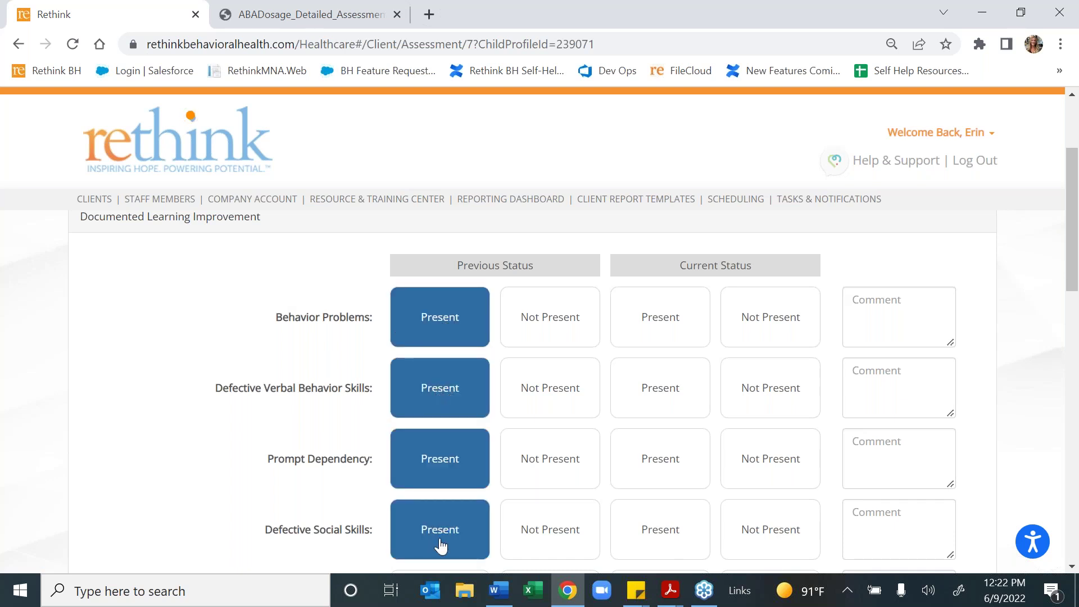
{"action": "left_click", "coordinate": [691, 315]}
{"action": "left_click", "coordinate": [688, 388]}
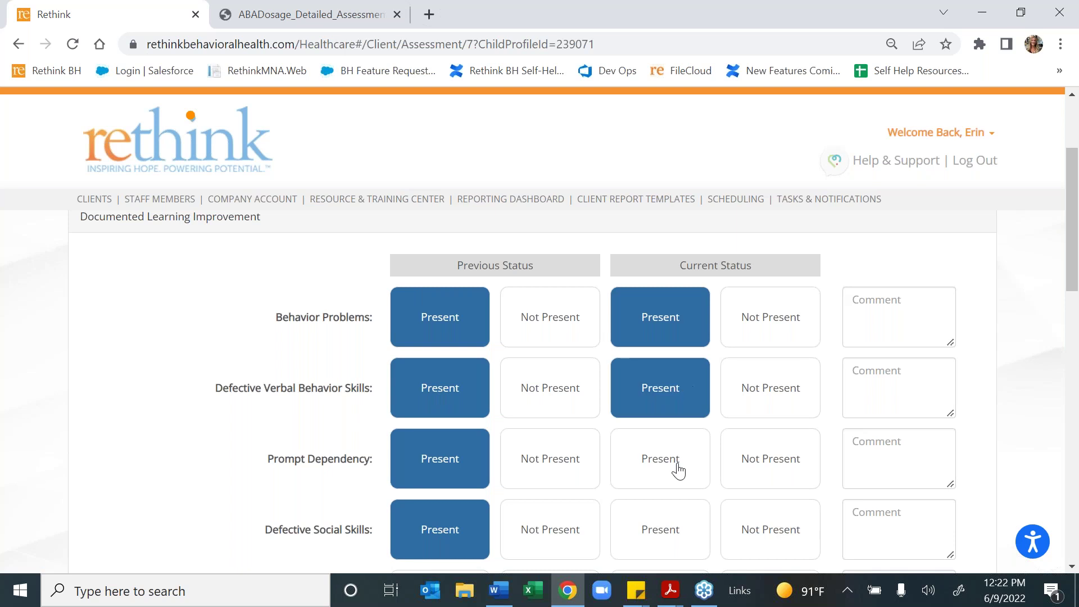
{"action": "left_click", "coordinate": [677, 470]}
{"action": "left_click", "coordinate": [675, 529]}
- Mark reinforcer dependency Present for both statuses, failure to make eye contact previously Present and currently Not Present, and sensory defensiveness Not Present for both
{"action": "scroll", "coordinate": [852, 505], "scroll_direction": "down", "scroll_amount": 1}
{"action": "scroll", "coordinate": [851, 505], "scroll_direction": "down", "scroll_amount": 4}
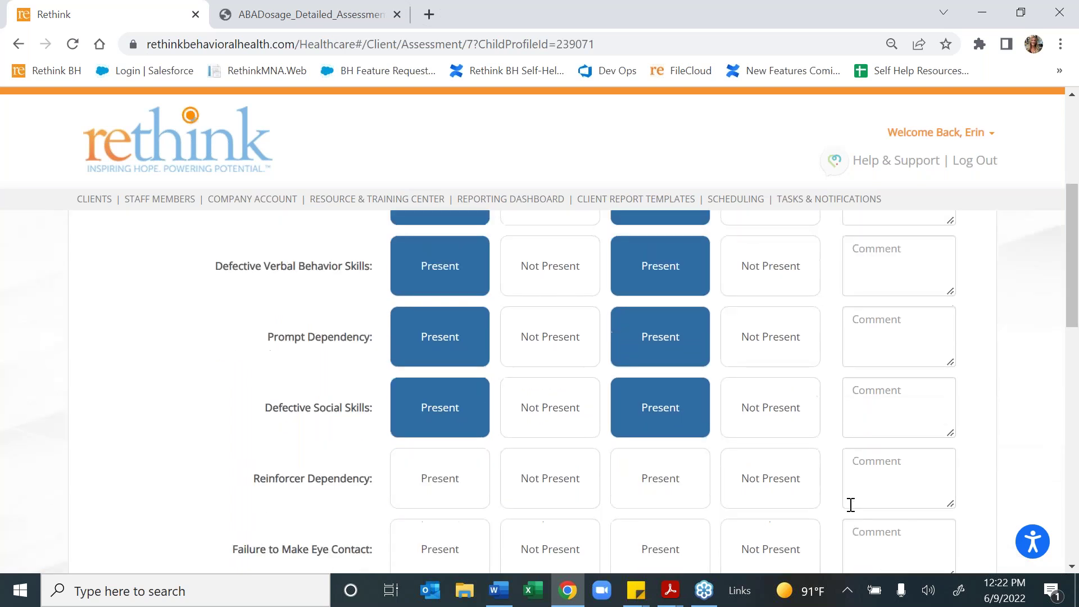
{"action": "left_click", "coordinate": [439, 348]}
{"action": "left_click", "coordinate": [680, 363]}
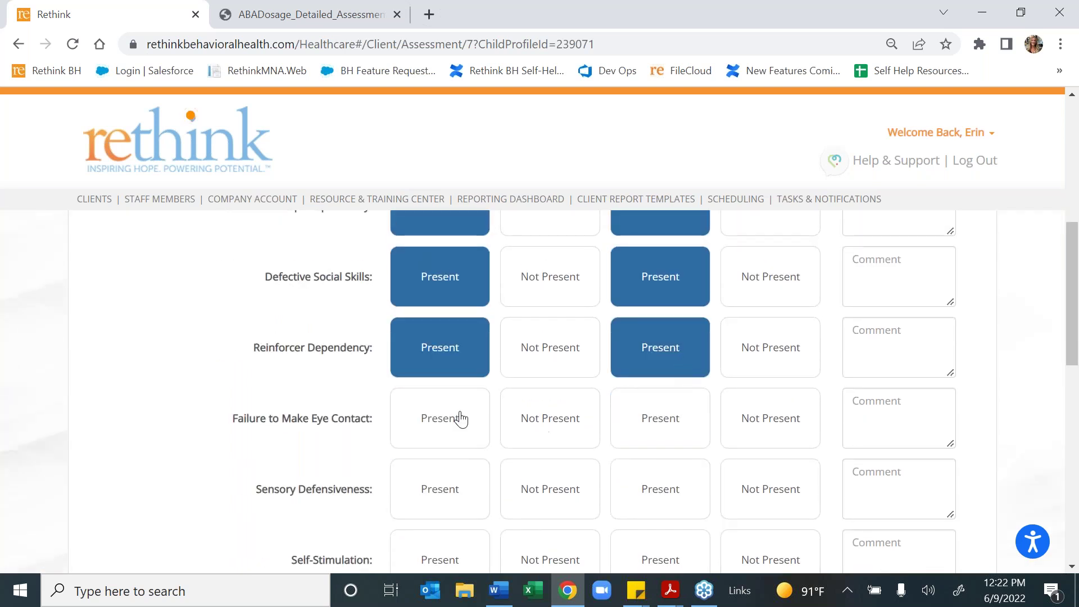
{"action": "left_click", "coordinate": [480, 434]}
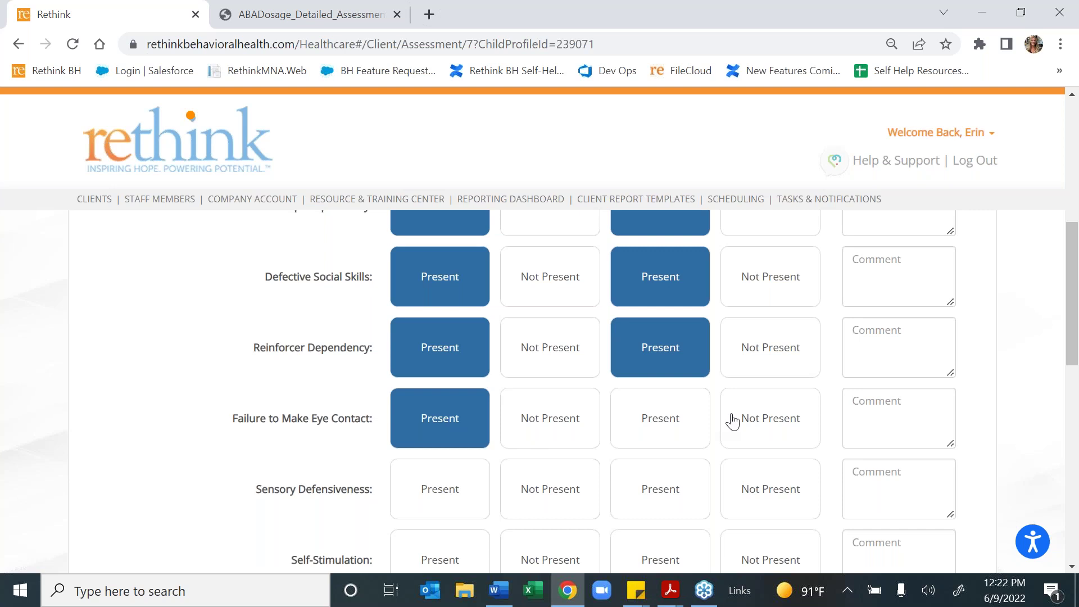
{"action": "left_click", "coordinate": [730, 421]}
{"action": "left_click", "coordinate": [463, 502]}
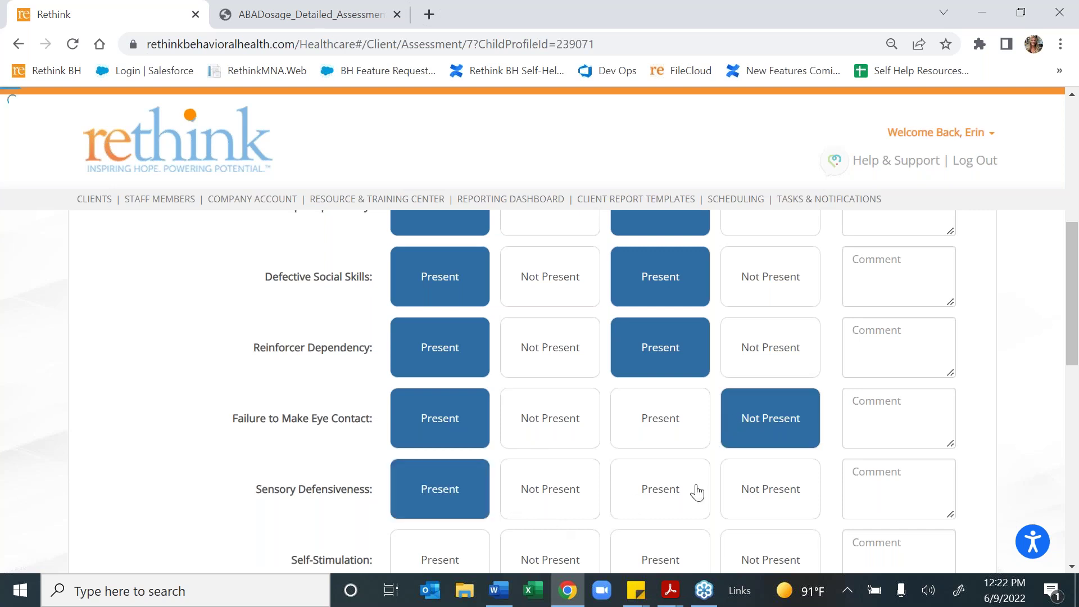
{"action": "left_click", "coordinate": [544, 497]}
{"action": "left_click", "coordinate": [747, 506]}
- Mark self-stimulation and hyperactivity Not Present and obsessive compulsive disorder Present, each for both previous and current status
{"action": "scroll", "coordinate": [733, 513], "scroll_direction": "down", "scroll_amount": 1}
{"action": "scroll", "coordinate": [556, 390], "scroll_direction": "down", "scroll_amount": 2}
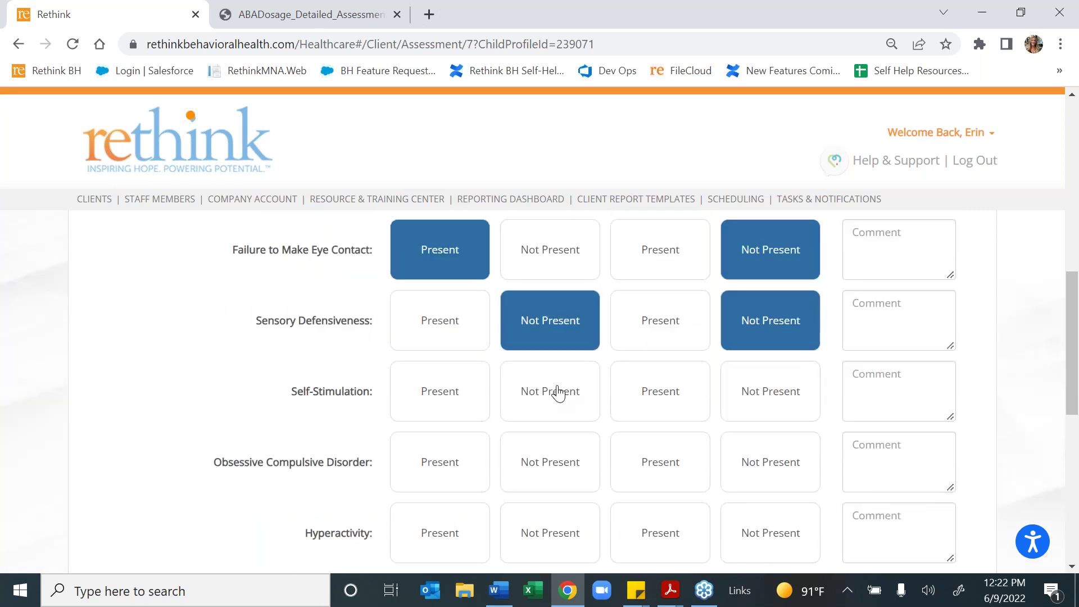
{"action": "left_click", "coordinate": [557, 391]}
{"action": "left_click", "coordinate": [409, 462]}
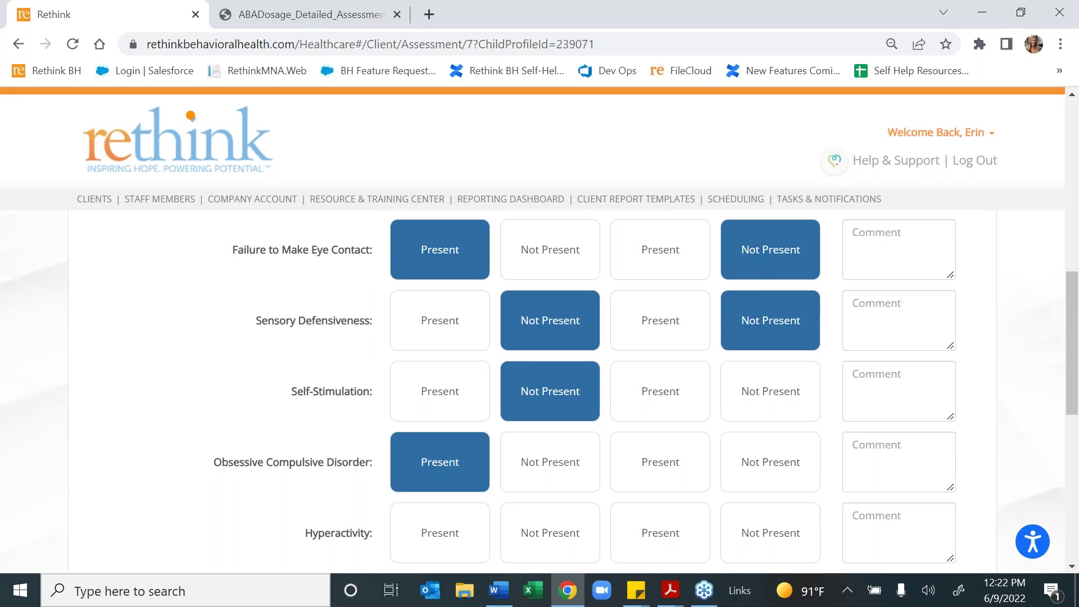
{"action": "left_click", "coordinate": [544, 534]}
{"action": "left_click", "coordinate": [765, 394]}
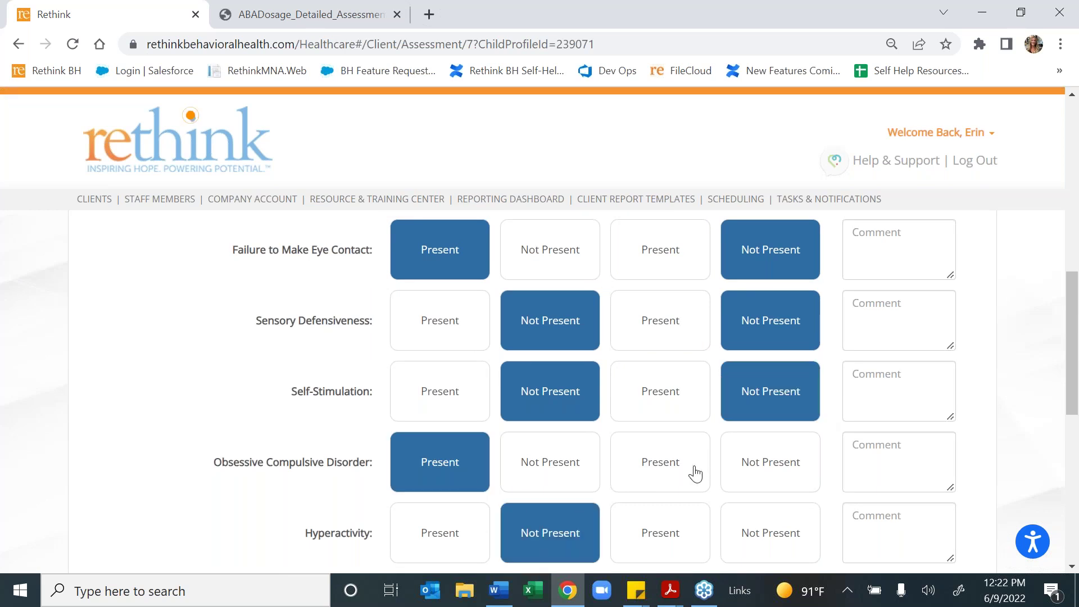
{"action": "left_click", "coordinate": [693, 473]}
{"action": "left_click", "coordinate": [754, 525]}
- Mark comorbid medical and behavioral health conditions Not Present for both statuses and continue to Documented Environmental Challenge Improvement
{"action": "scroll", "coordinate": [755, 517], "scroll_direction": "down", "scroll_amount": 3}
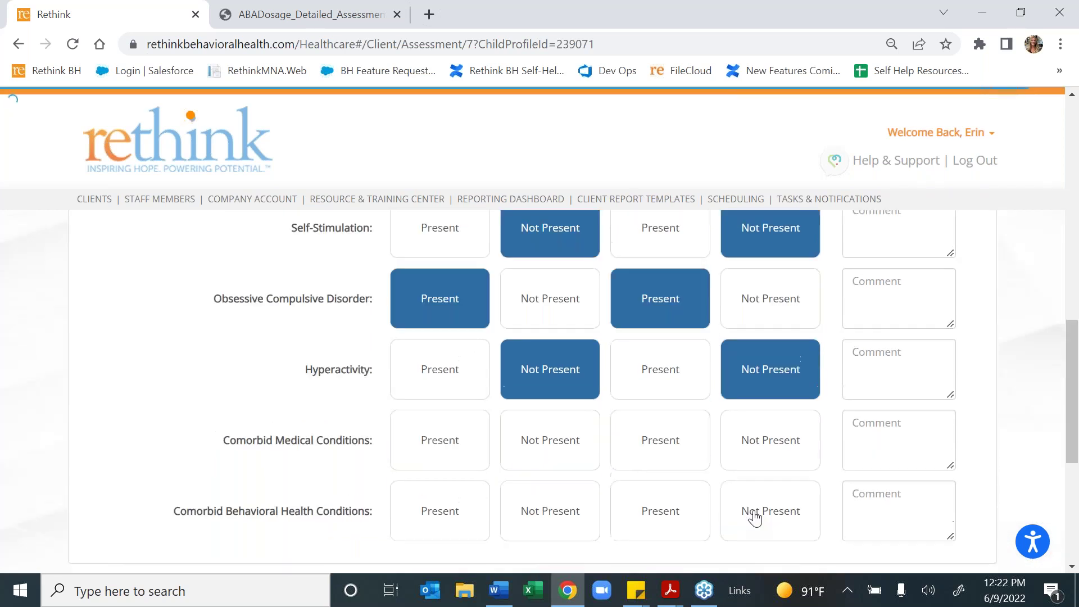
{"action": "left_click", "coordinate": [535, 448]}
{"action": "left_click", "coordinate": [540, 506]}
{"action": "left_click", "coordinate": [751, 450]}
{"action": "left_click", "coordinate": [810, 506]}
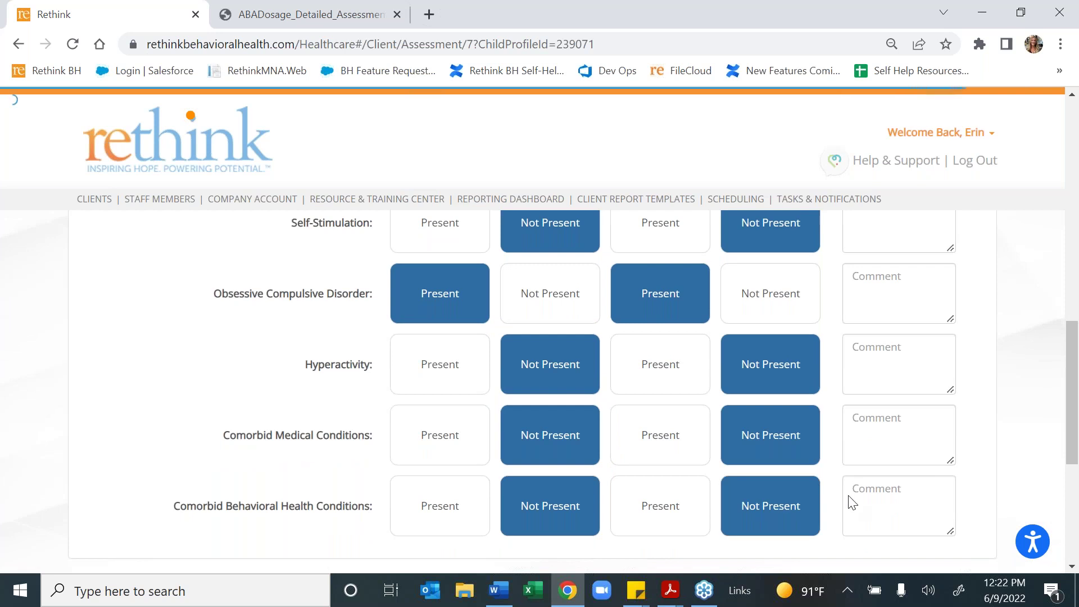
{"action": "scroll", "coordinate": [900, 466], "scroll_direction": "down", "scroll_amount": 3}
{"action": "left_click", "coordinate": [950, 419]}
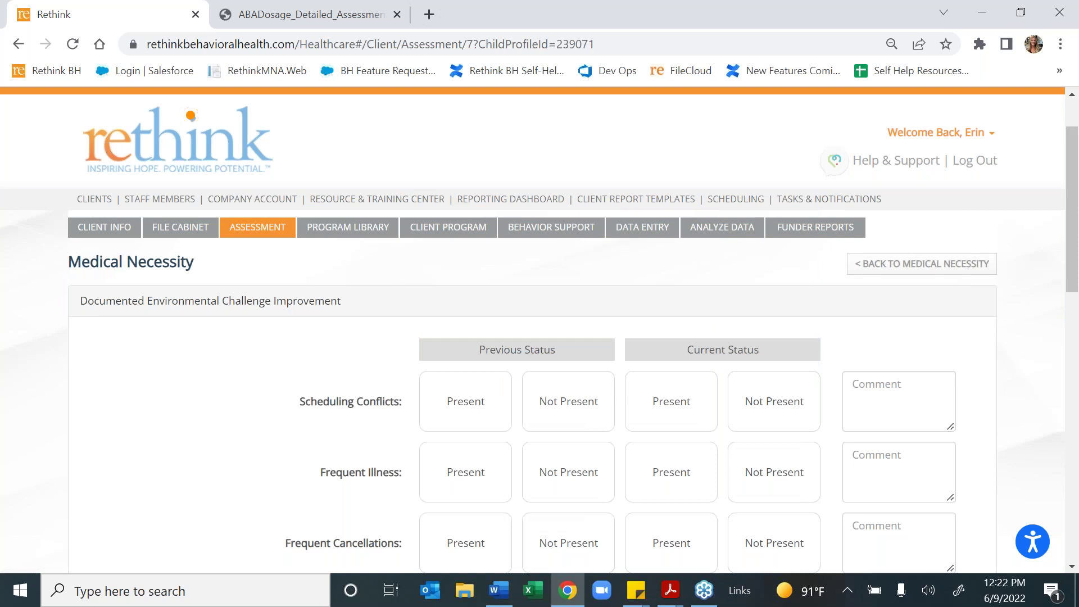
- Mark scheduling conflicts and frequent cancellations Not Present for both statuses, and frequent illness previously Not Present and currently Present
{"action": "left_click", "coordinate": [596, 405]}
{"action": "left_click", "coordinate": [581, 474]}
{"action": "left_click", "coordinate": [586, 535]}
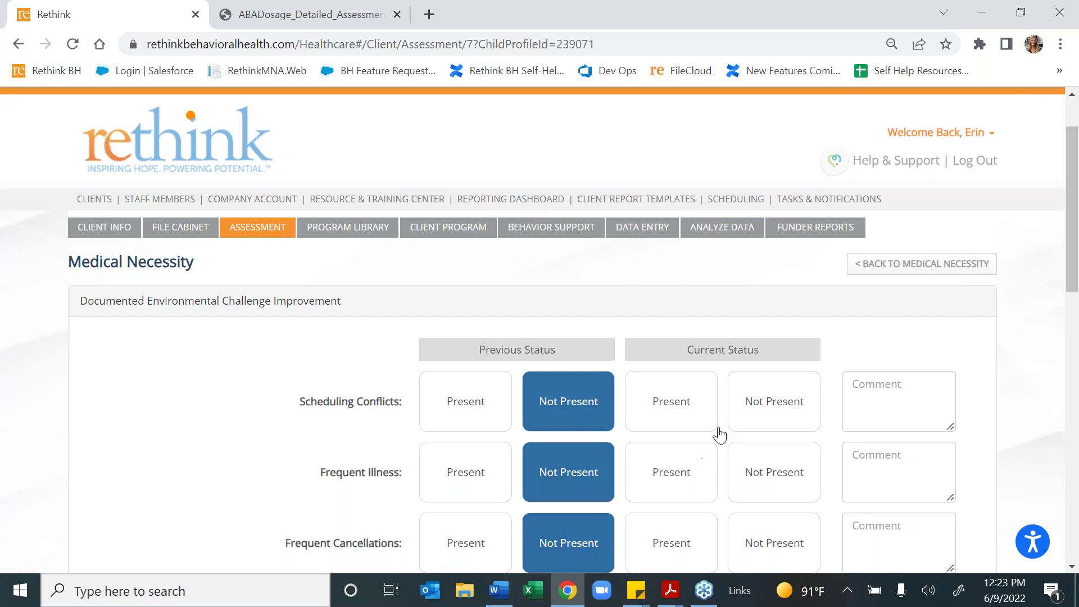
{"action": "left_click", "coordinate": [756, 416]}
{"action": "left_click", "coordinate": [699, 480]}
{"action": "left_click", "coordinate": [771, 541]}
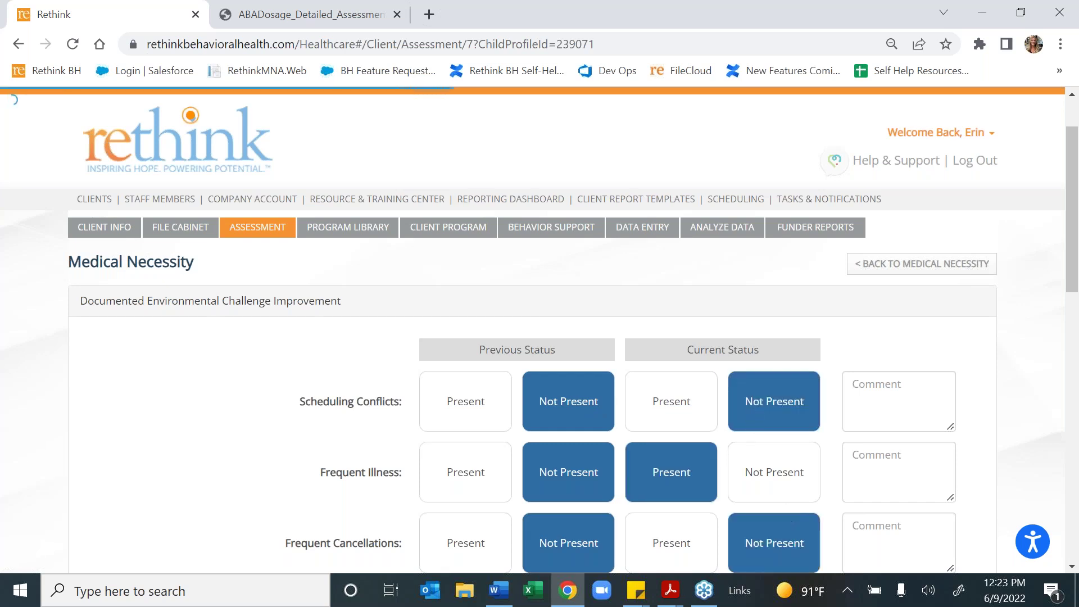
- Mark change in address/phone number and challenges with email/voicemail responsiveness as Not Present for both previous and current status
{"action": "scroll", "coordinate": [772, 541], "scroll_direction": "down", "scroll_amount": 2}
{"action": "scroll", "coordinate": [585, 387], "scroll_direction": "down", "scroll_amount": 3}
{"action": "left_click", "coordinate": [586, 383]}
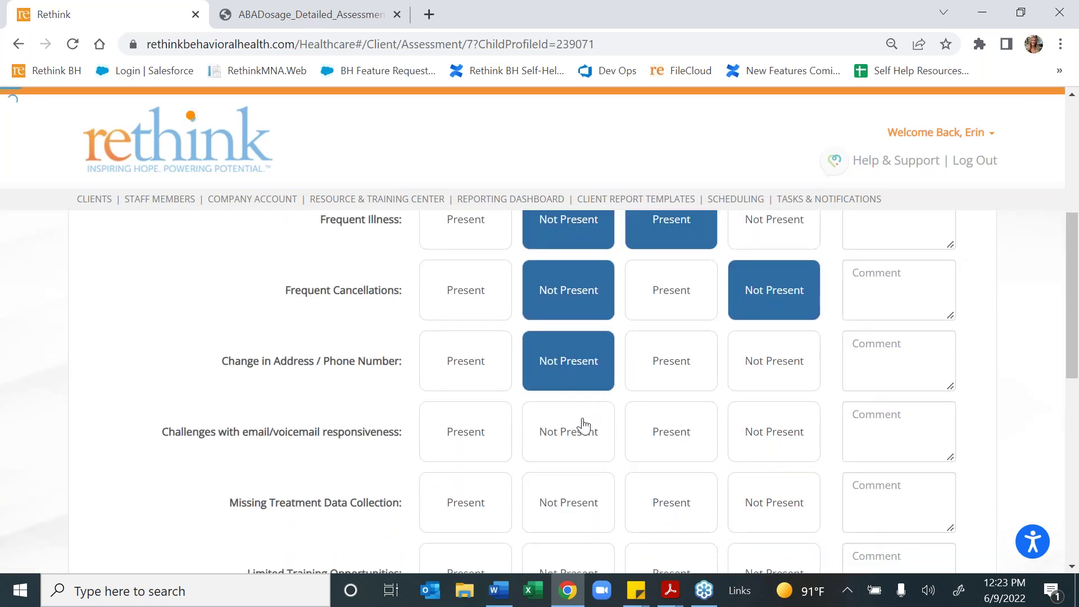
{"action": "left_click", "coordinate": [583, 425]}
{"action": "left_click", "coordinate": [774, 361]}
{"action": "left_click", "coordinate": [771, 426]}
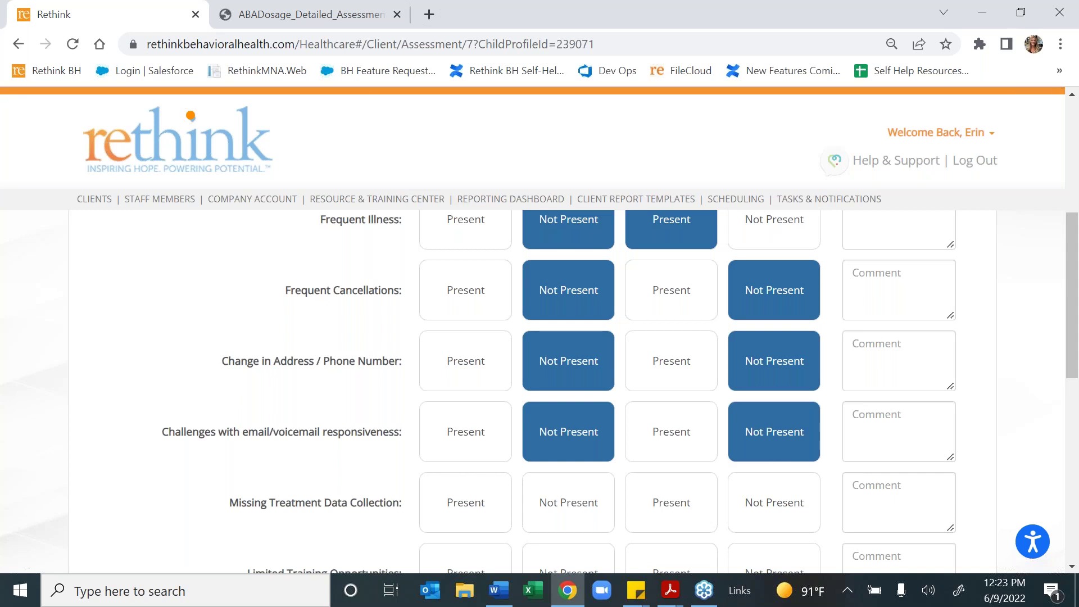
- Mark missing treatment data collection and limited training opportunities as Not Present for both previous and current status
{"action": "scroll", "coordinate": [771, 426], "scroll_direction": "down", "scroll_amount": 2}
{"action": "scroll", "coordinate": [558, 354], "scroll_direction": "down", "scroll_amount": 2}
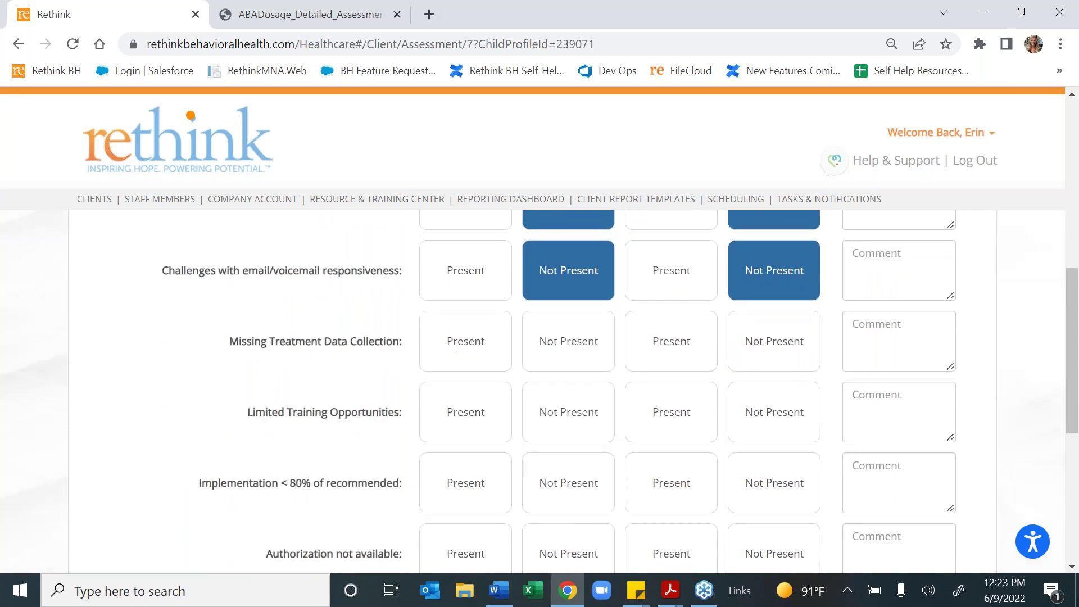
{"action": "left_click", "coordinate": [558, 354]}
{"action": "left_click", "coordinate": [814, 353]}
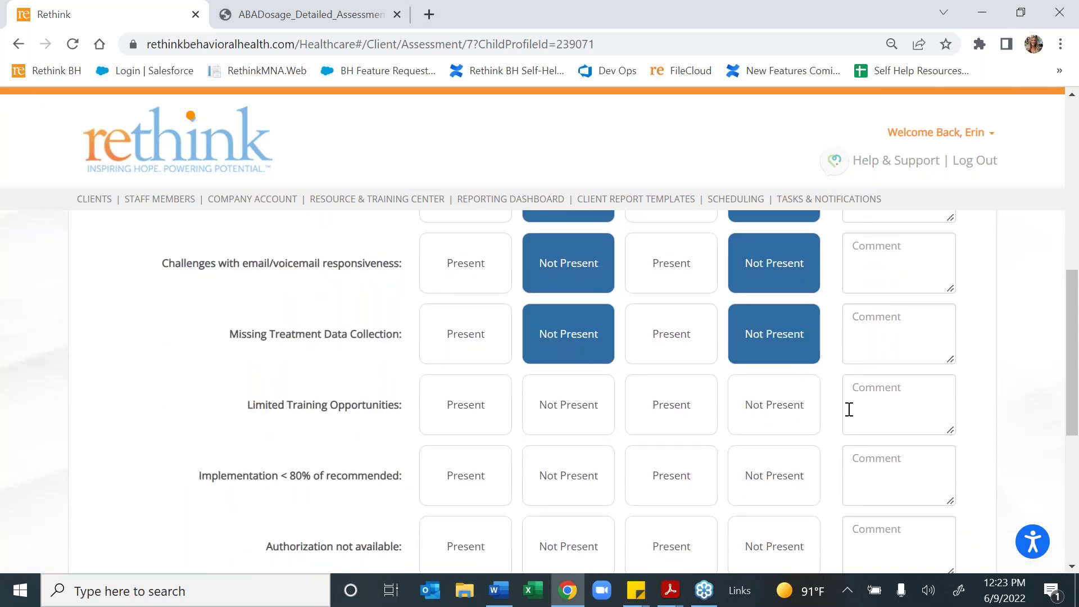
{"action": "scroll", "coordinate": [849, 410], "scroll_direction": "down", "scroll_amount": 2}
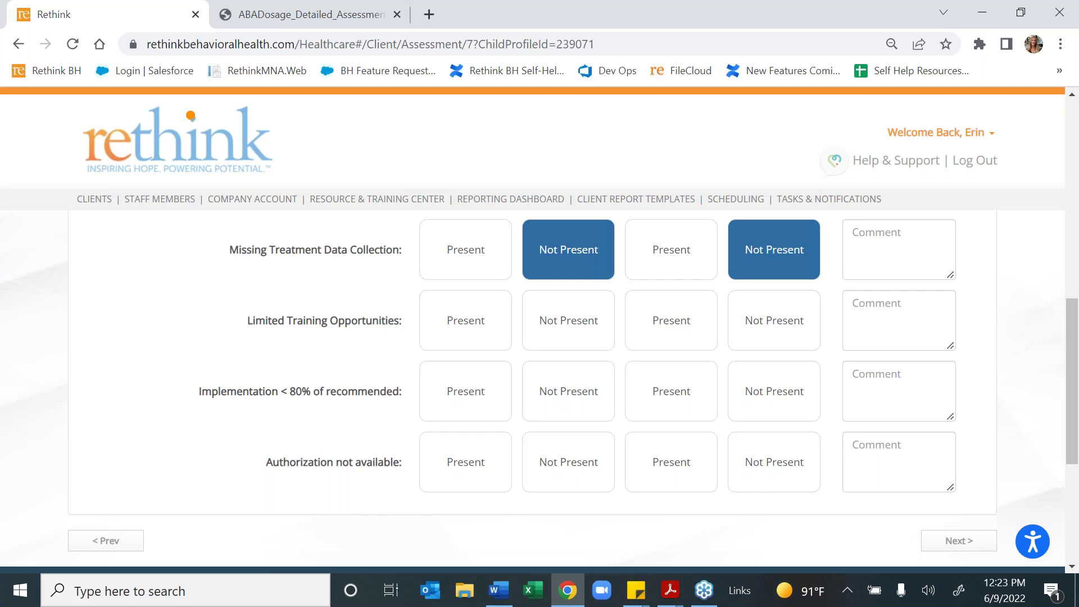
{"action": "left_click", "coordinate": [191, 116]}
{"action": "left_click", "coordinate": [578, 335]}
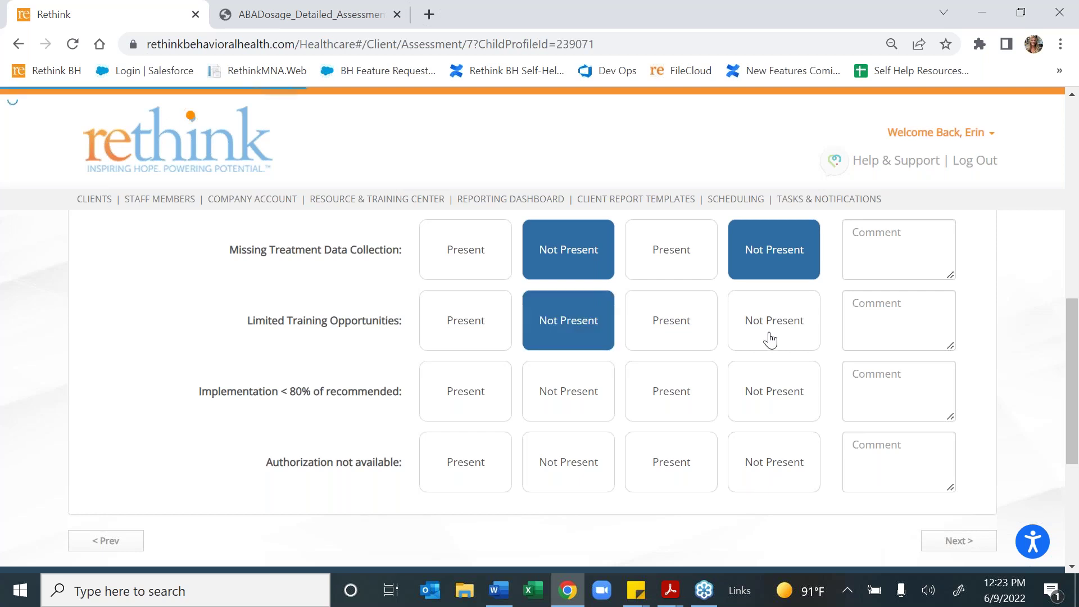
{"action": "left_click", "coordinate": [769, 339]}
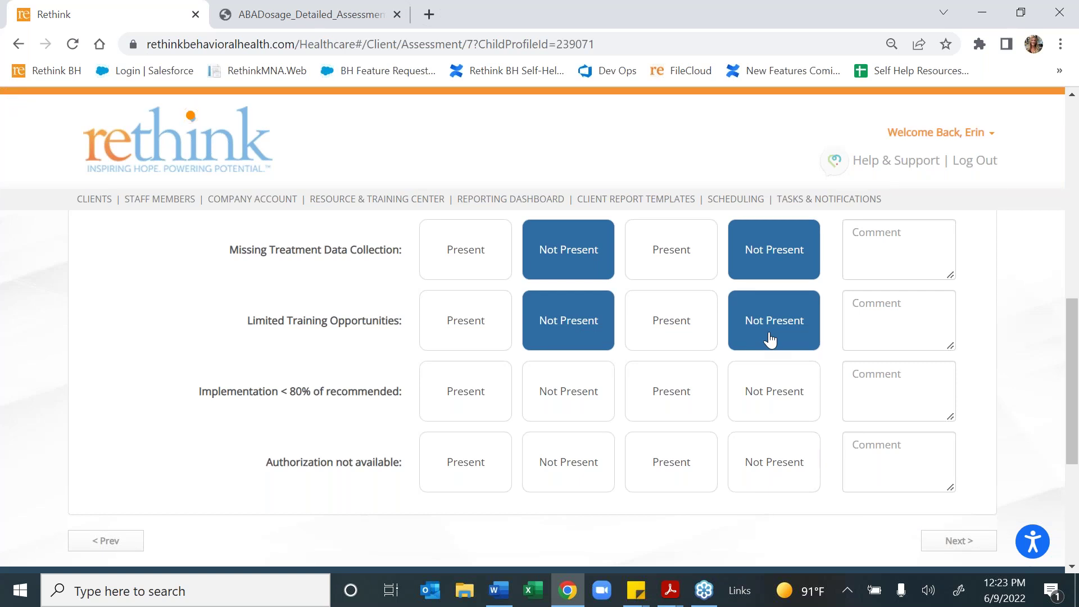
- Mark implementation < 80% of recommended and authorization not available as Not Present for both statuses, and continue to Diagnostic Symptoms Considerations
{"action": "left_click", "coordinate": [557, 410]}
{"action": "left_click", "coordinate": [757, 393]}
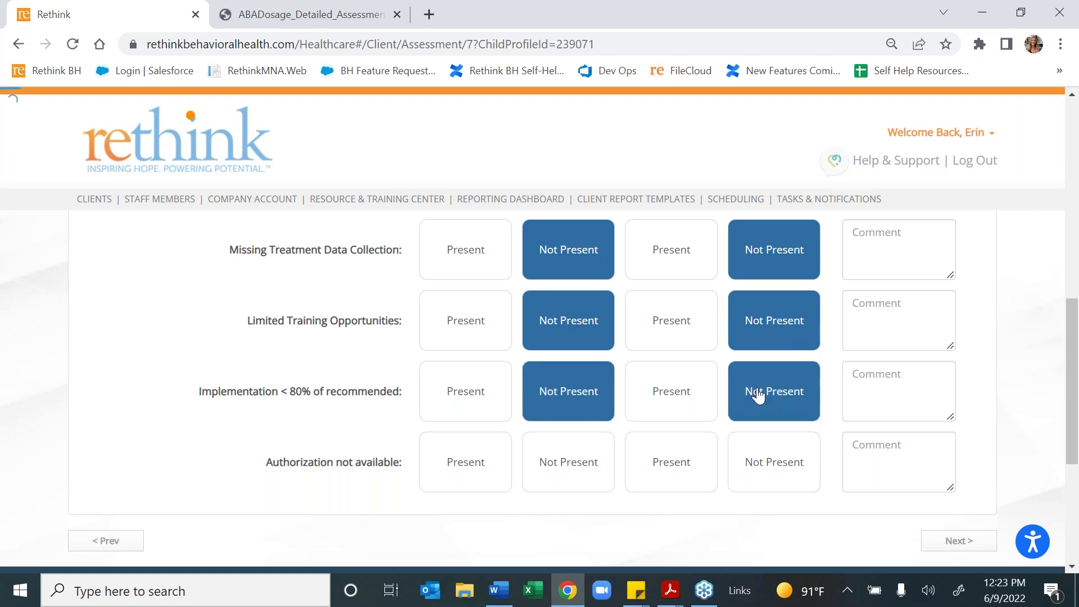
{"action": "left_click", "coordinate": [597, 472]}
{"action": "left_click", "coordinate": [765, 467]}
{"action": "left_click", "coordinate": [959, 542]}
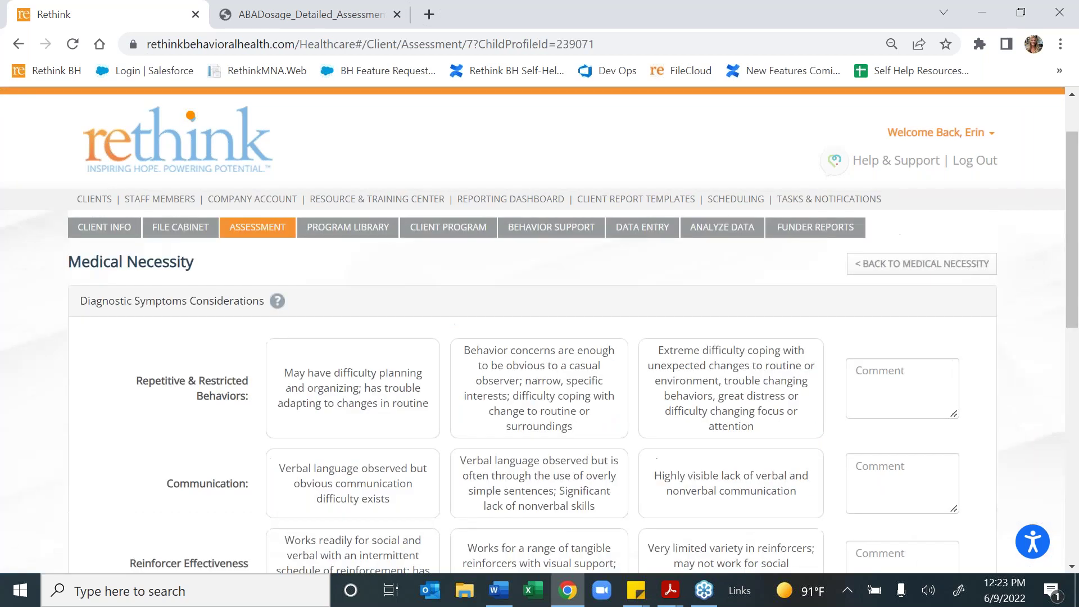
- Rate repetitive behaviors as difficulty planning and organizing, communication as highly visible lack, and reinforcer effectiveness as a range of tangible reinforcers with visual support
{"action": "scroll", "coordinate": [939, 483], "scroll_direction": "down", "scroll_amount": 1}
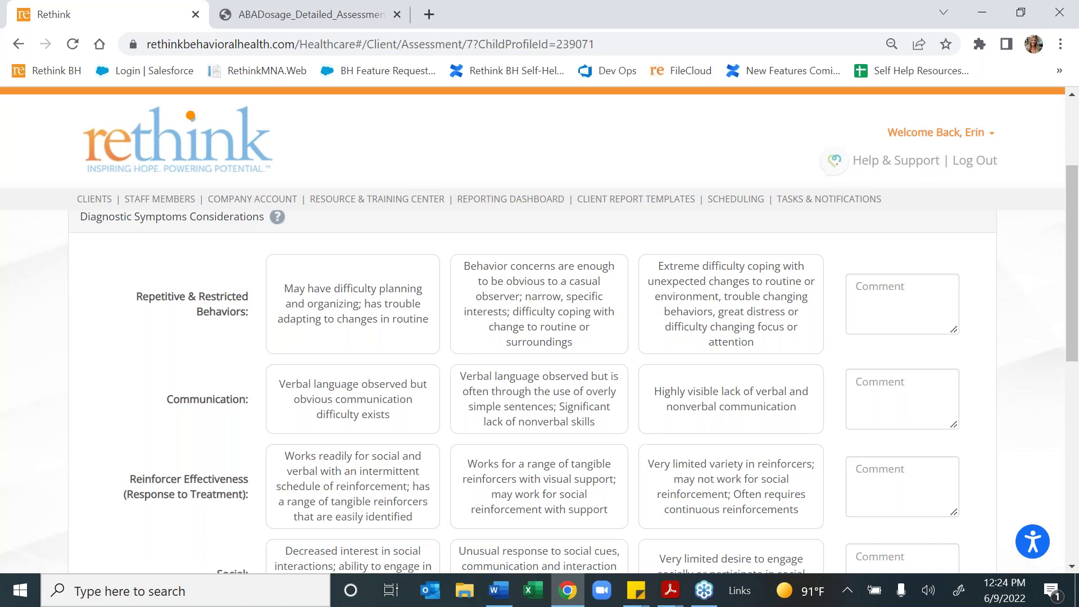
{"action": "left_click", "coordinate": [423, 311]}
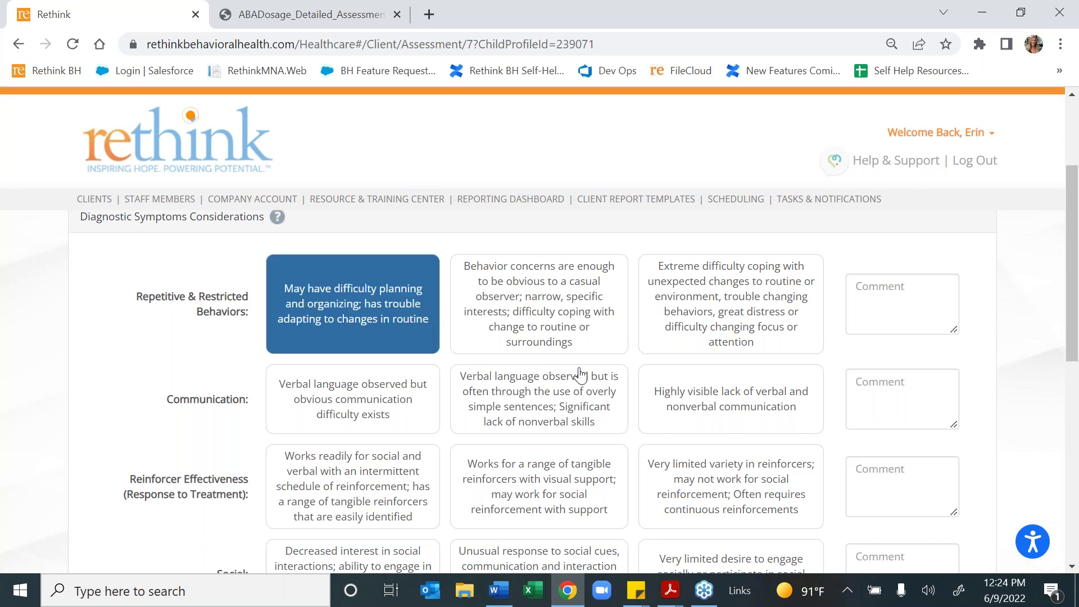
{"action": "left_click", "coordinate": [680, 400]}
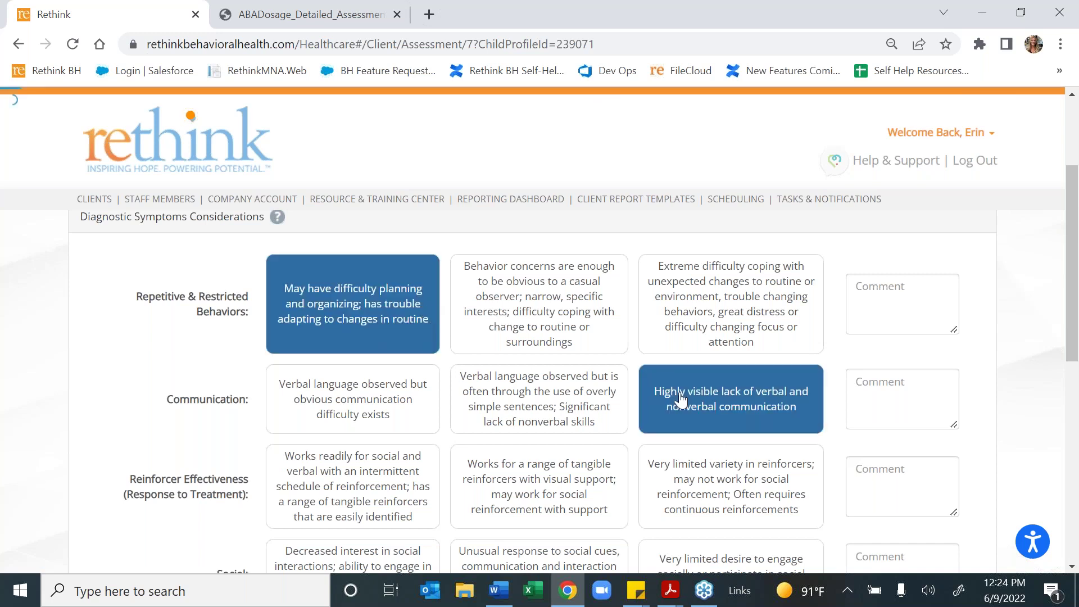
{"action": "left_click", "coordinate": [515, 468]}
- Rate social as very limited desire to engage and sensory as unusual but easily redirected considerations, and continue to the assessment result
{"action": "scroll", "coordinate": [618, 478], "scroll_direction": "down", "scroll_amount": 2}
{"action": "left_click", "coordinate": [742, 490]}
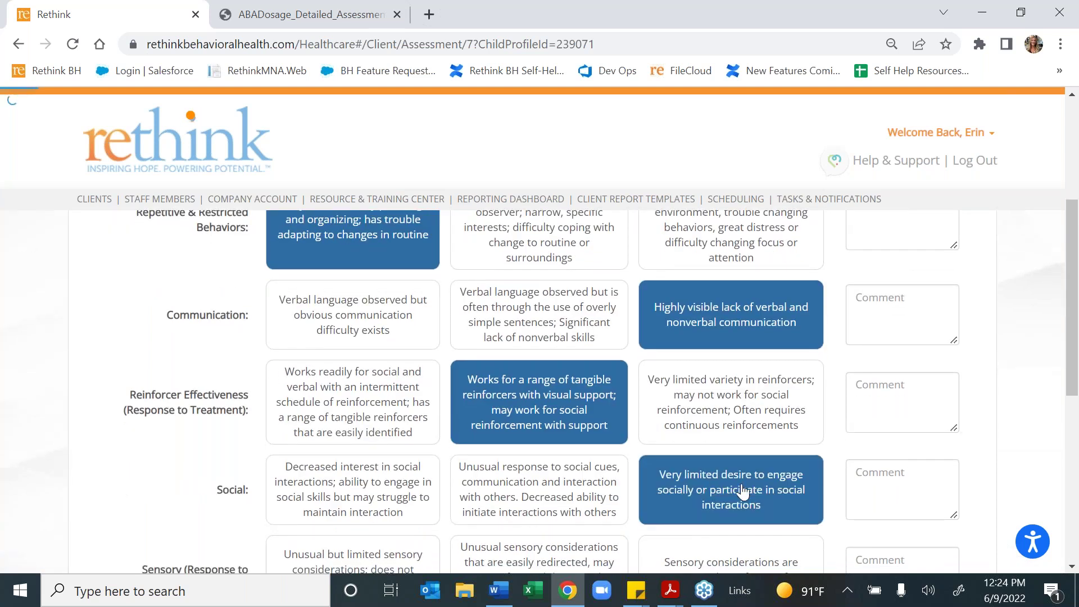
{"action": "scroll", "coordinate": [736, 495], "scroll_direction": "down", "scroll_amount": 2}
{"action": "left_click", "coordinate": [588, 497]}
{"action": "scroll", "coordinate": [588, 498], "scroll_direction": "down", "scroll_amount": 2}
{"action": "left_click", "coordinate": [971, 499]}
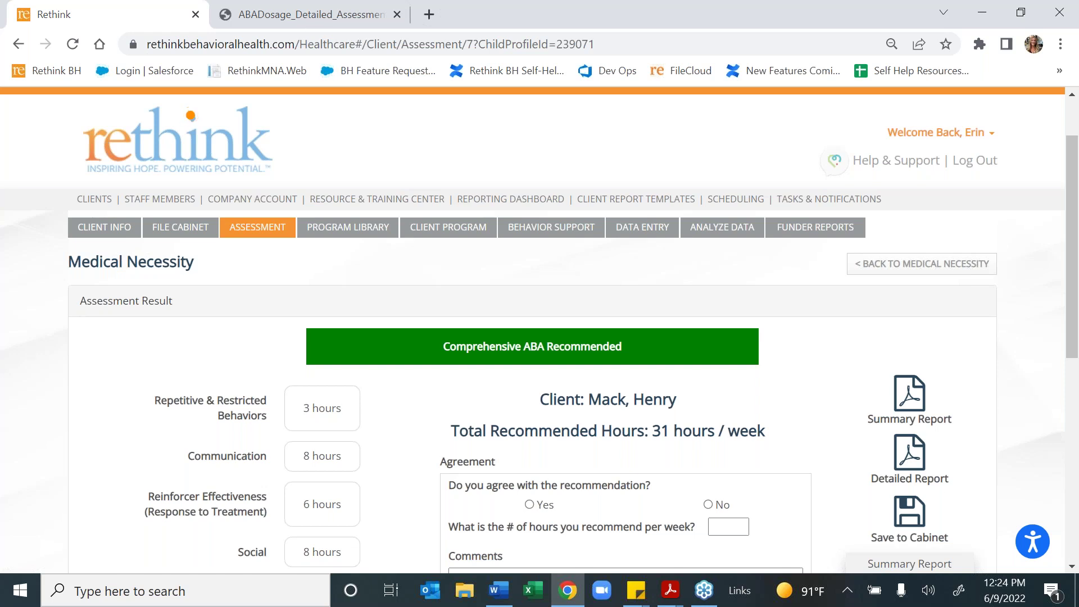
- Agree with the recommendation in the assessment result and enter 32 as the recommended hours per week
{"action": "scroll", "coordinate": [371, 450], "scroll_direction": "down", "scroll_amount": 1}
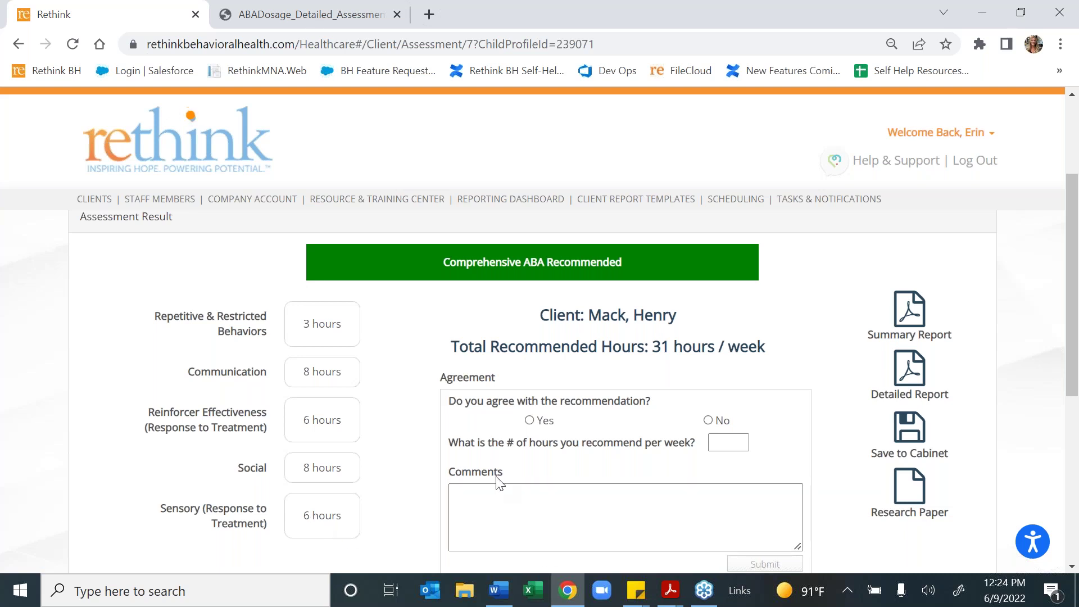
{"action": "left_click", "coordinate": [529, 421]}
{"action": "left_click", "coordinate": [728, 443]}
{"action": "type", "text": "32"}
{"action": "left_click", "coordinate": [713, 496]}
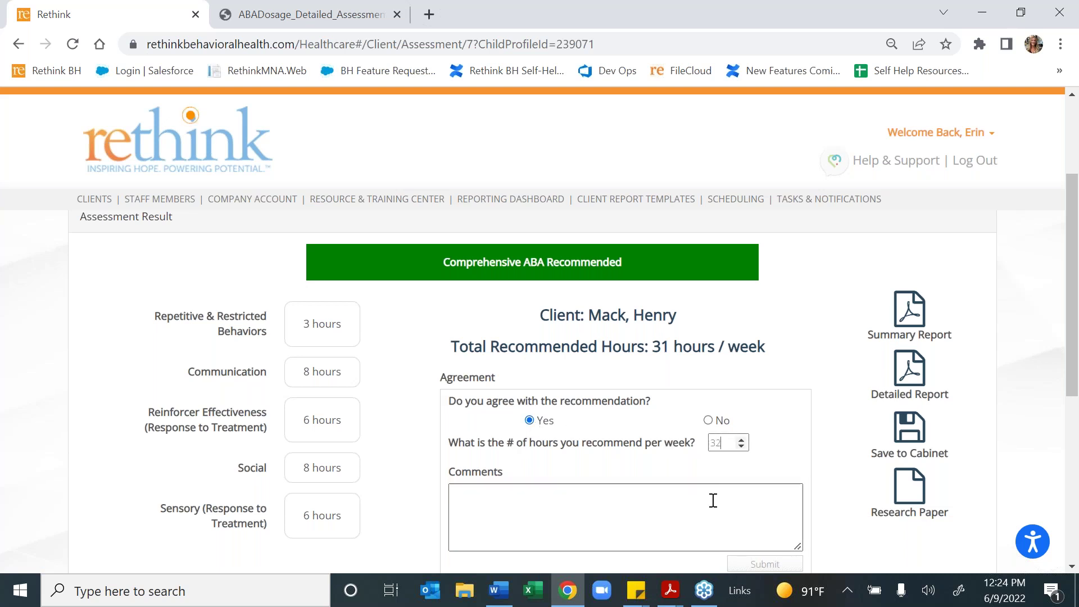
{"action": "scroll", "coordinate": [713, 500], "scroll_direction": "down", "scroll_amount": 1}
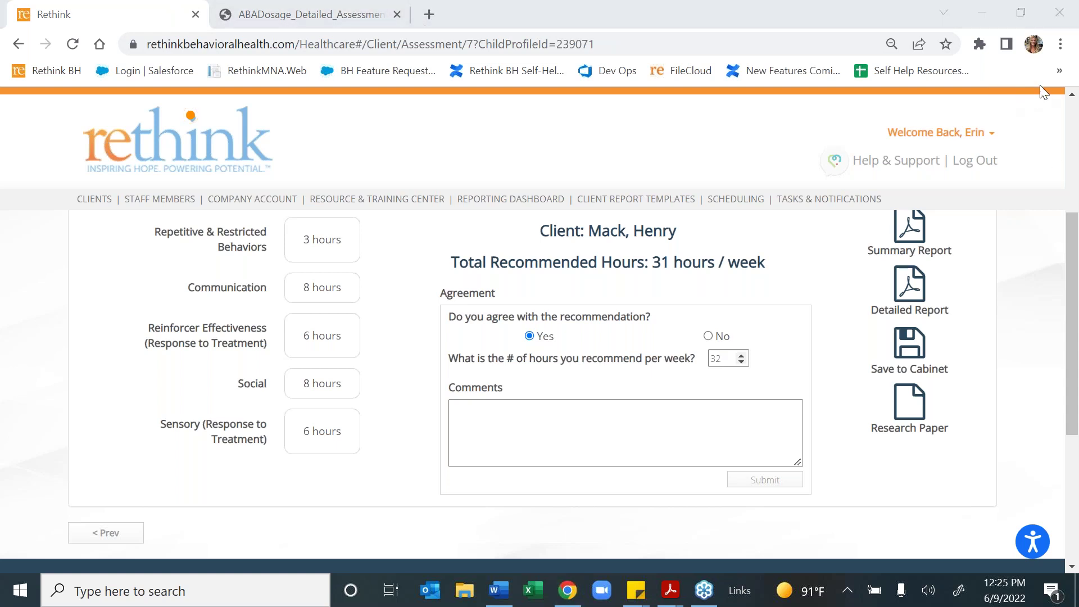
- Return to the Medical Necessity overview and reopen the current Service Re-Authorization assessment to review its Treatment Model Identification answers
{"action": "scroll", "coordinate": [751, 341], "scroll_direction": "up", "scroll_amount": 5}
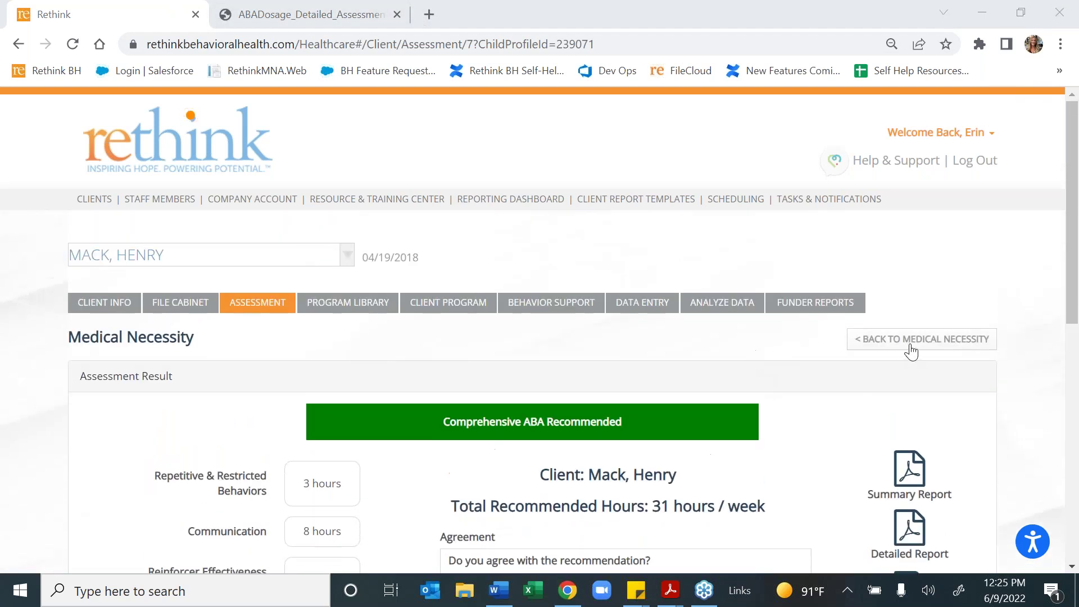
{"action": "left_click", "coordinate": [916, 344]}
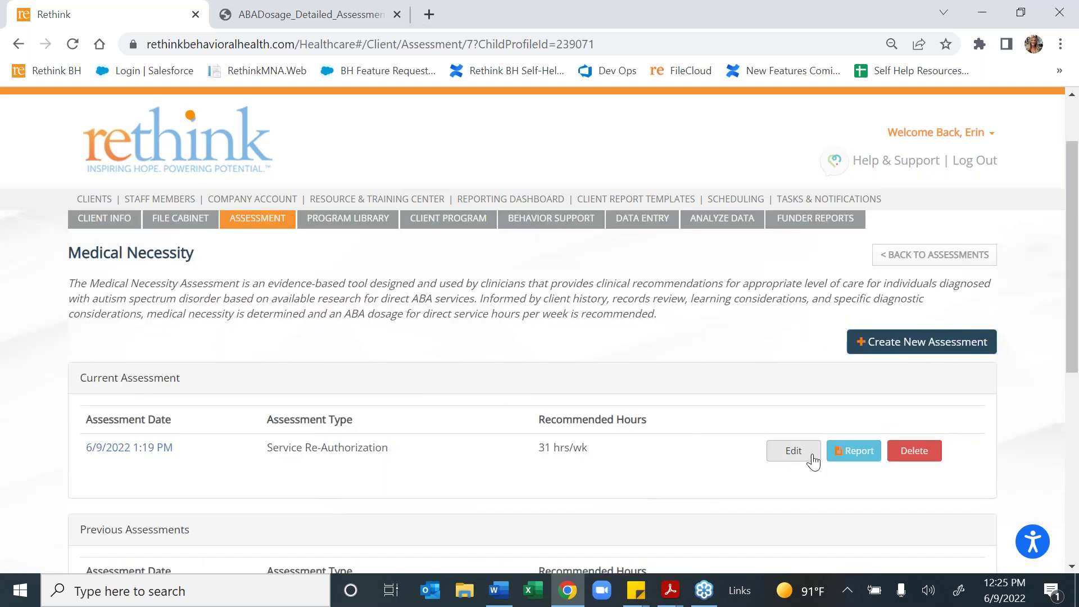
{"action": "left_click", "coordinate": [811, 461]}
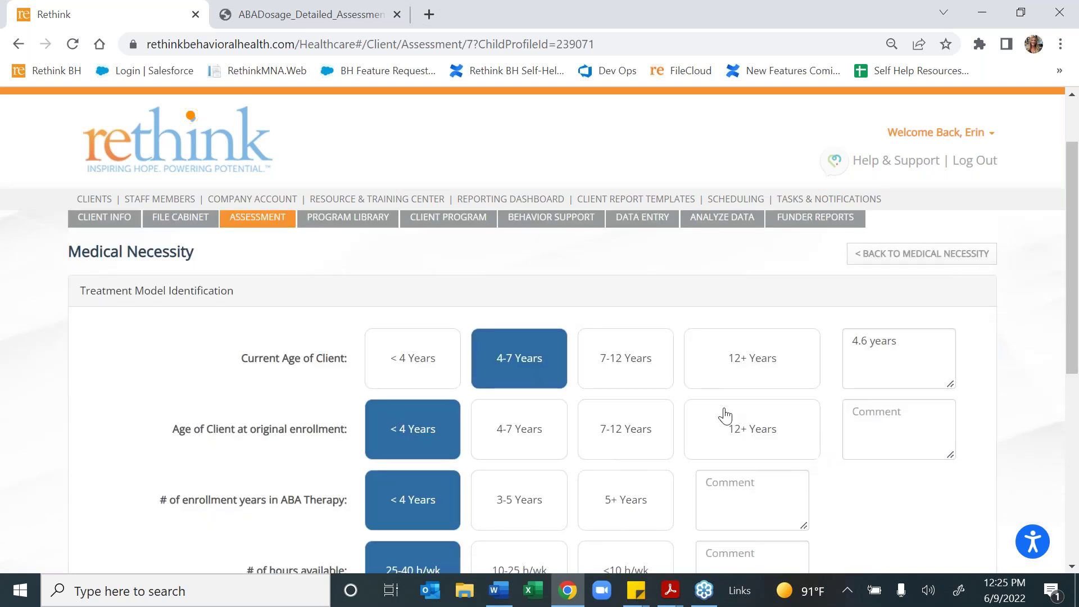
{"action": "scroll", "coordinate": [724, 415], "scroll_direction": "down", "scroll_amount": 2}
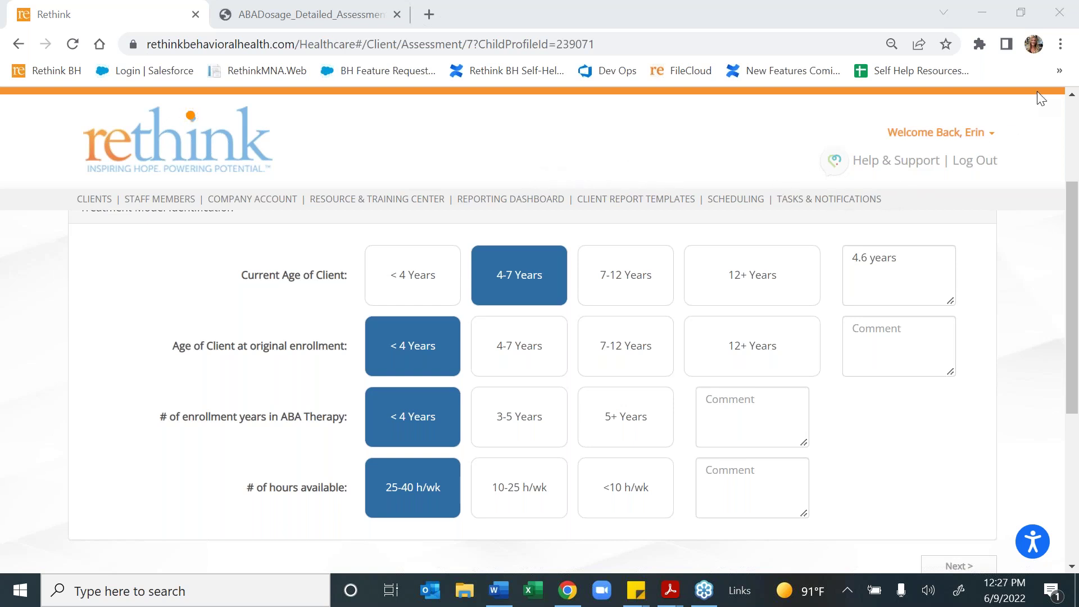
{"action": "scroll", "coordinate": [831, 235], "scroll_direction": "up", "scroll_amount": 3}
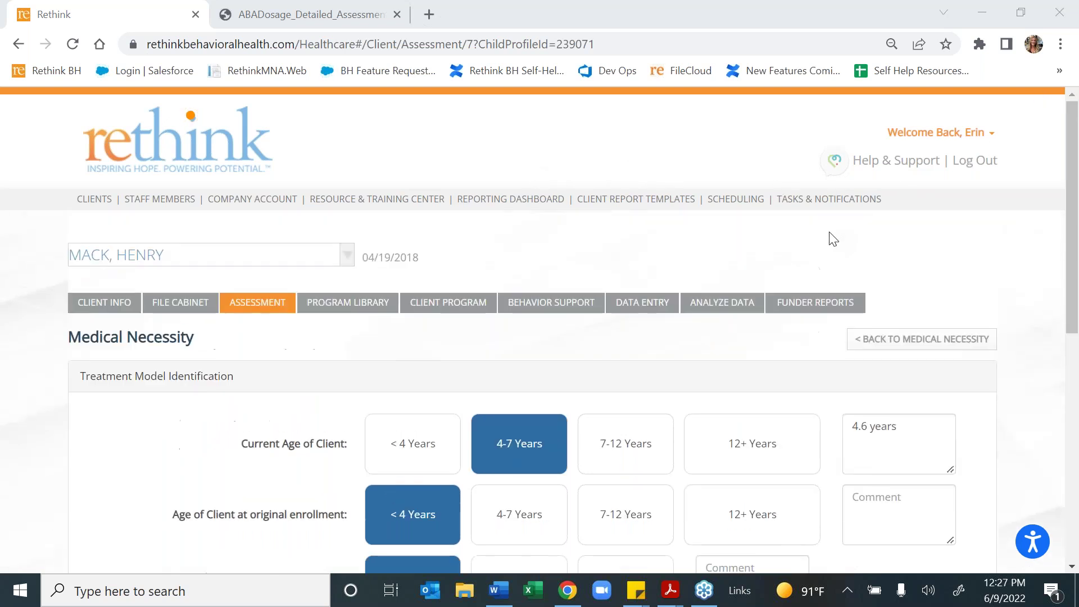
- Return to the home page, search the client list by the client's first name, and open the client's record
{"action": "left_click", "coordinate": [205, 153]}
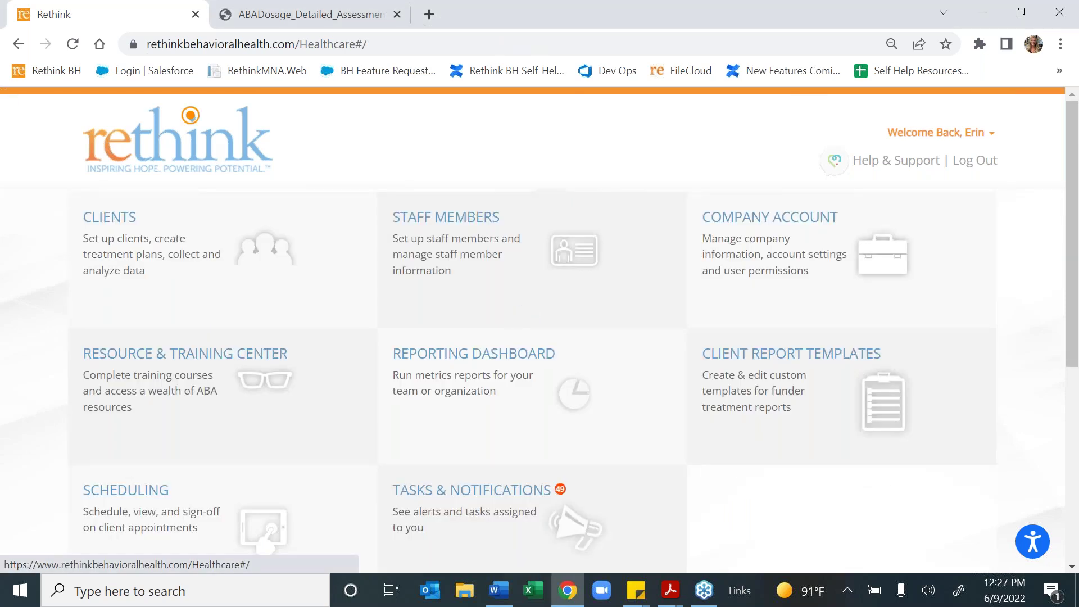
{"action": "left_click", "coordinate": [194, 297]}
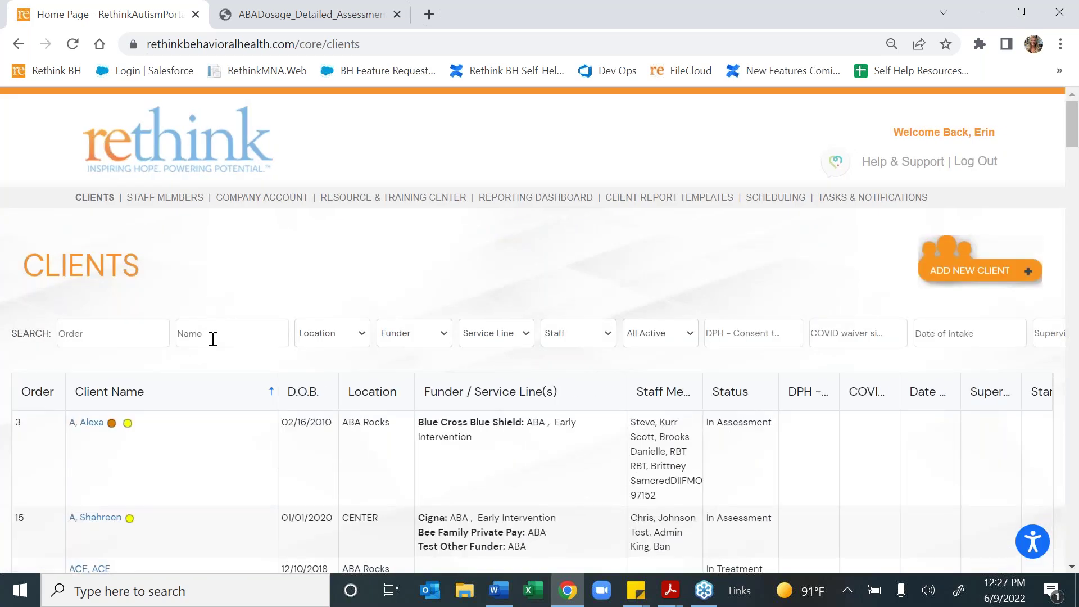
{"action": "left_click", "coordinate": [213, 339]}
{"action": "type", "text": "henry"}
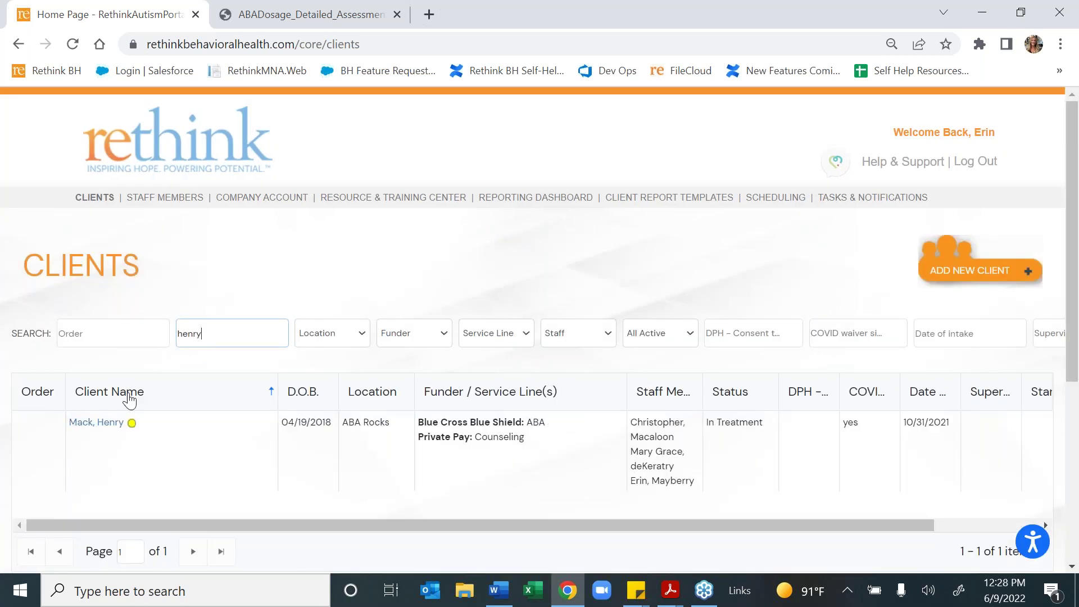
{"action": "left_click", "coordinate": [114, 422]}
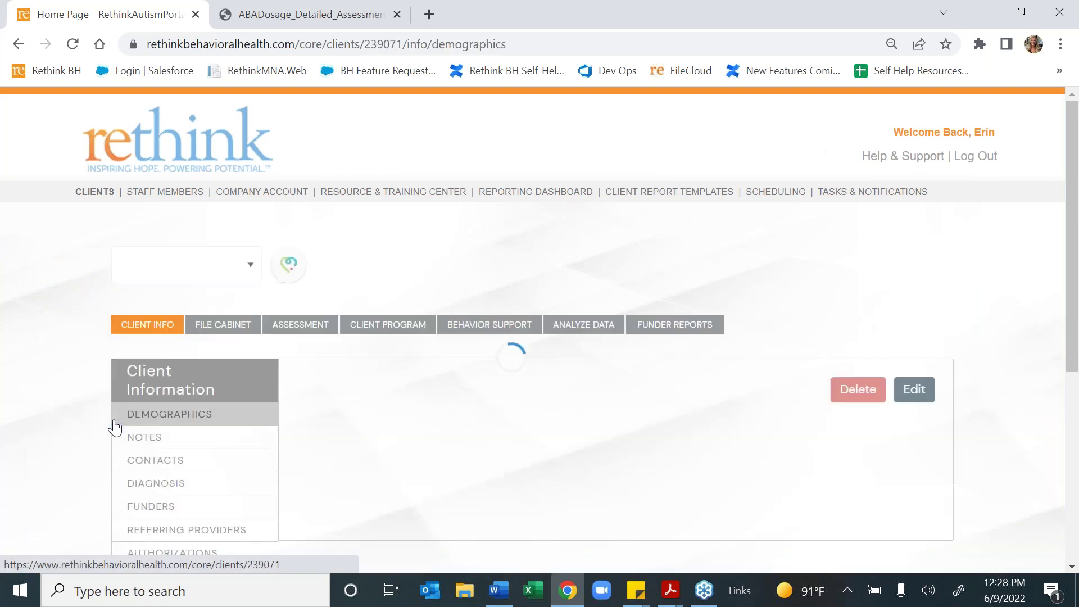
- Open the client's assessments overview and check the status of the Medical Necessity assessment
{"action": "left_click", "coordinate": [324, 331]}
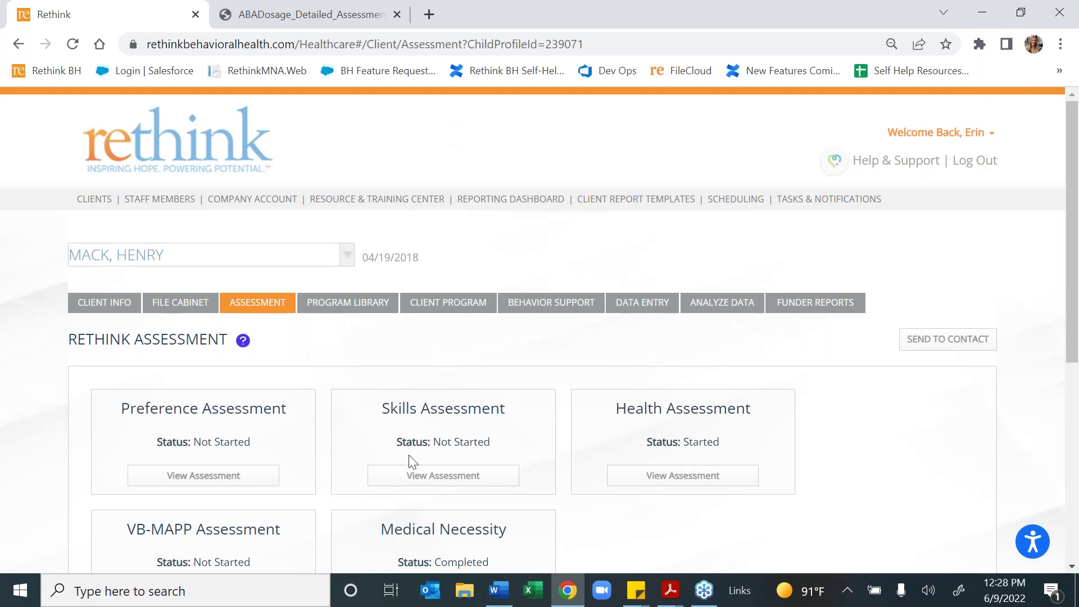
{"action": "scroll", "coordinate": [400, 397], "scroll_direction": "down", "scroll_amount": 3}
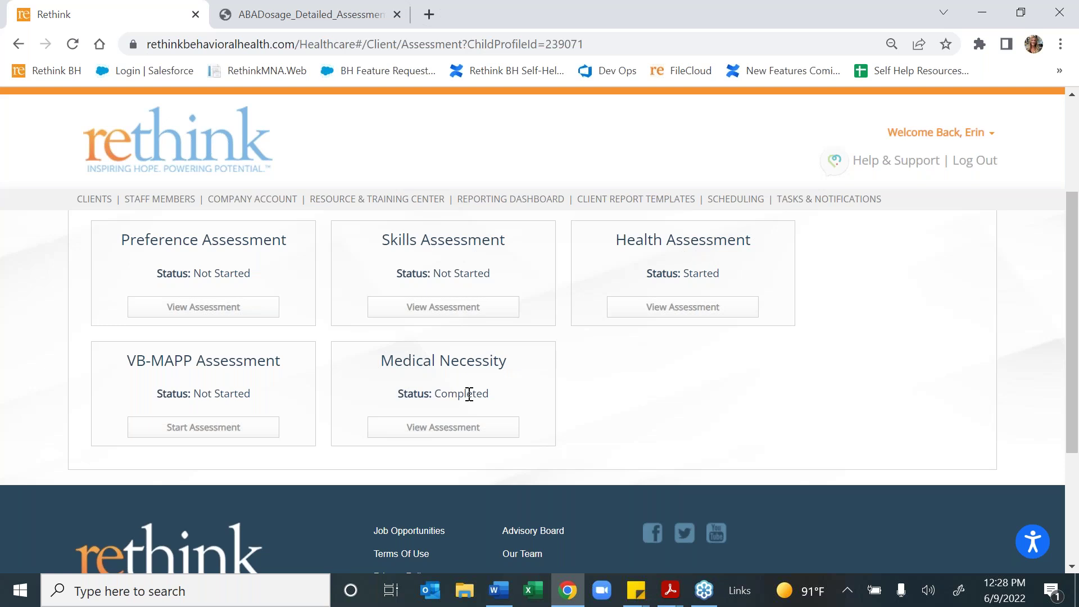
{"action": "scroll", "coordinate": [350, 130], "scroll_direction": "down", "scroll_amount": 1}
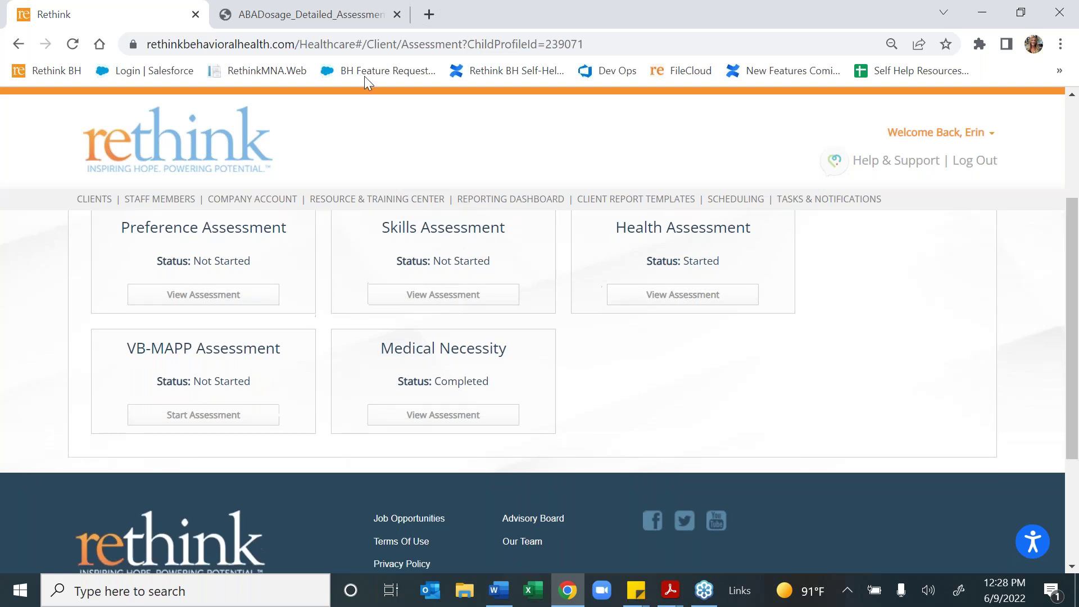